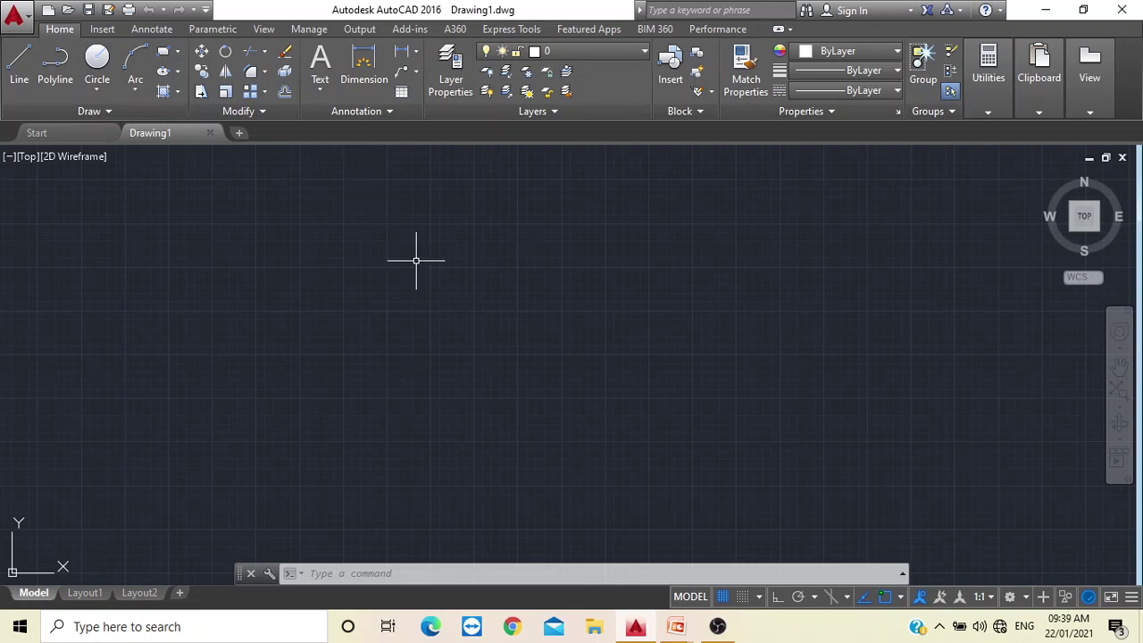
Set the drawing units to 0.0 length precision with Millimeters as the insertion scale.
type("un")
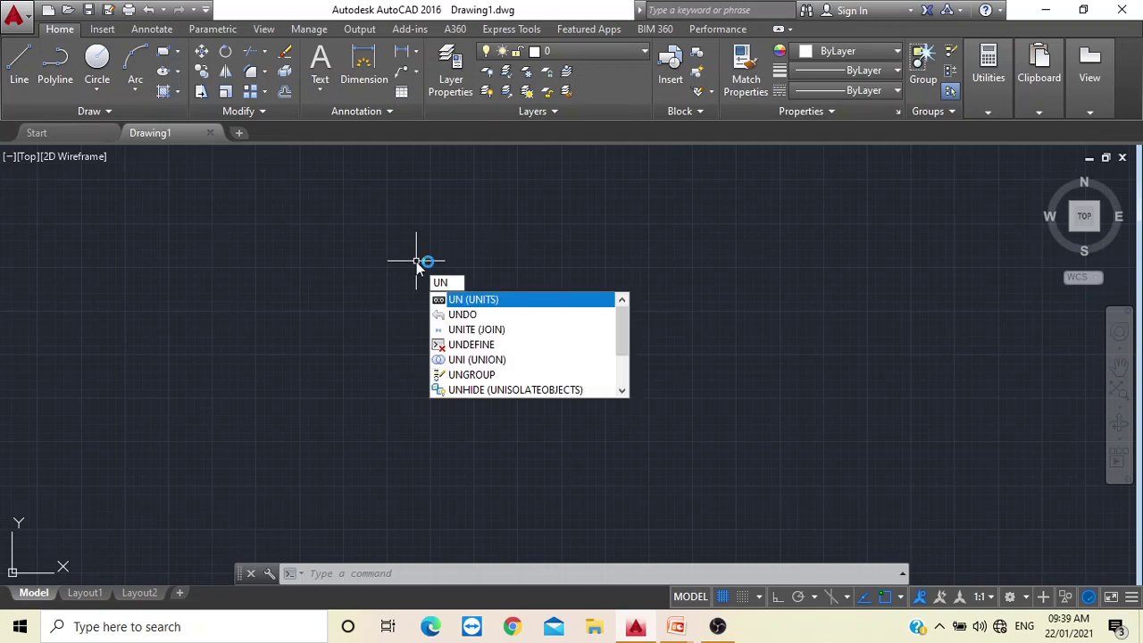
left_click(469, 300)
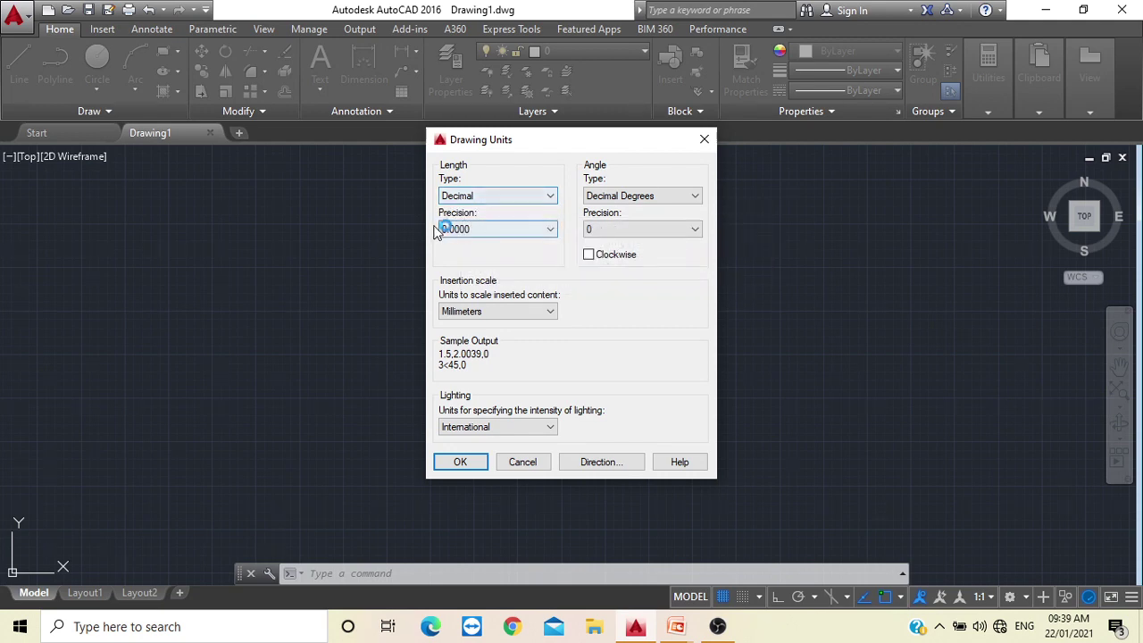
left_click(535, 233)
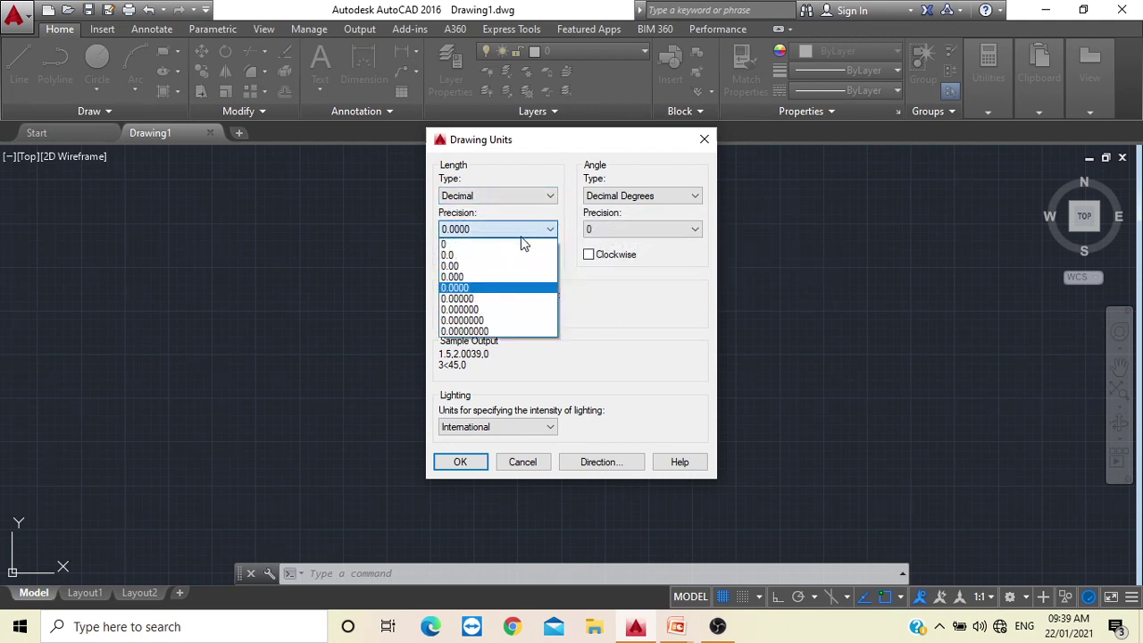
left_click(476, 256)
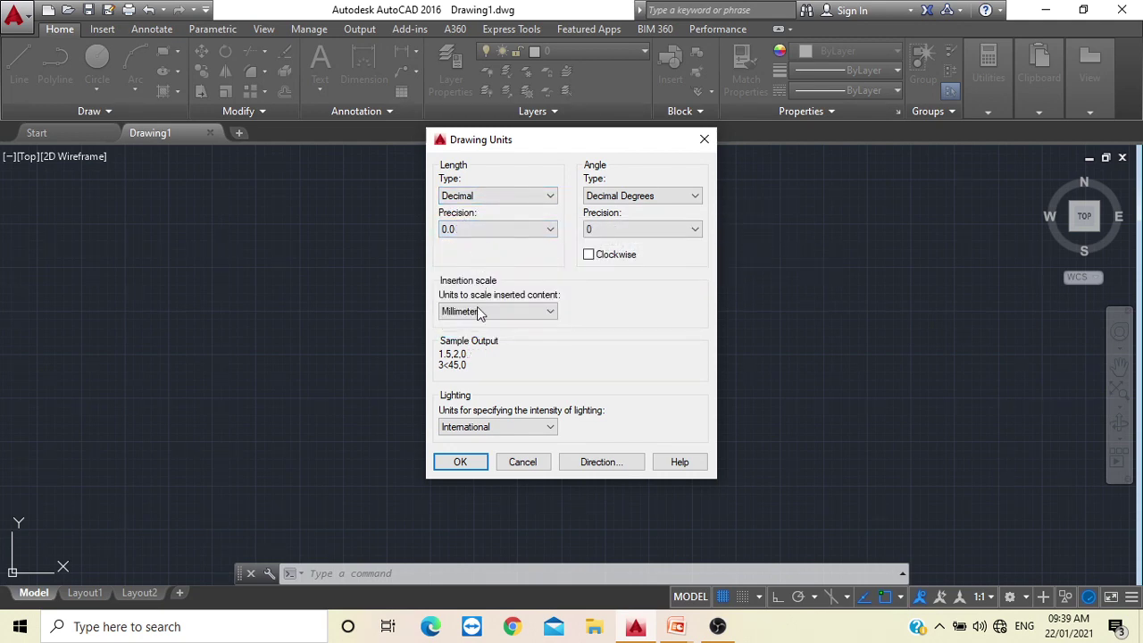
left_click(550, 311)
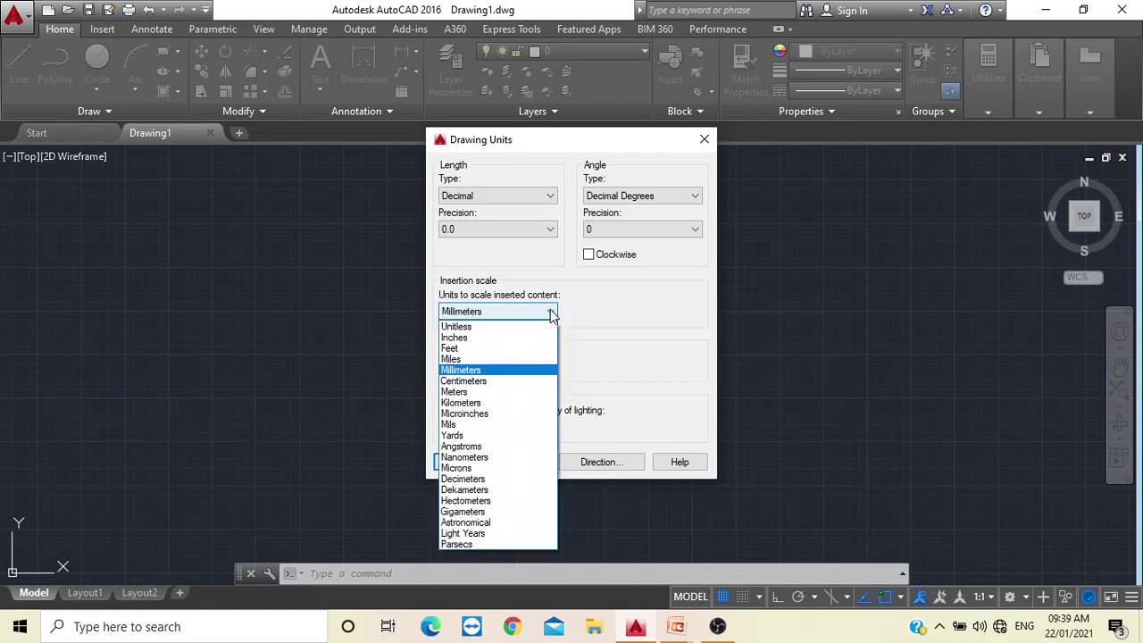
left_click(460, 371)
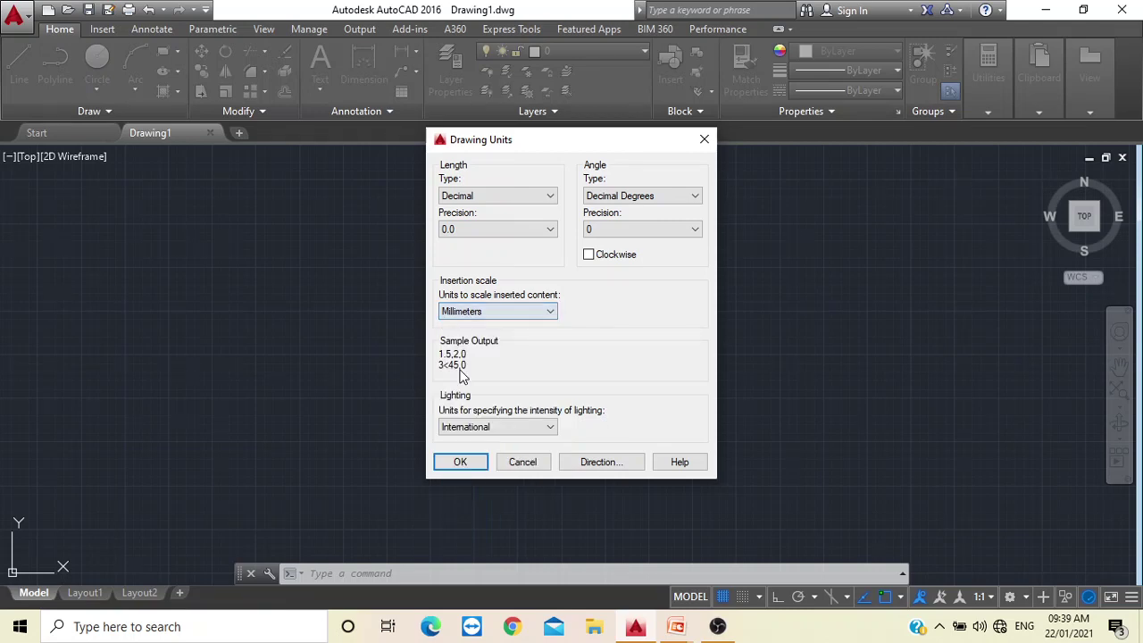
left_click(461, 462)
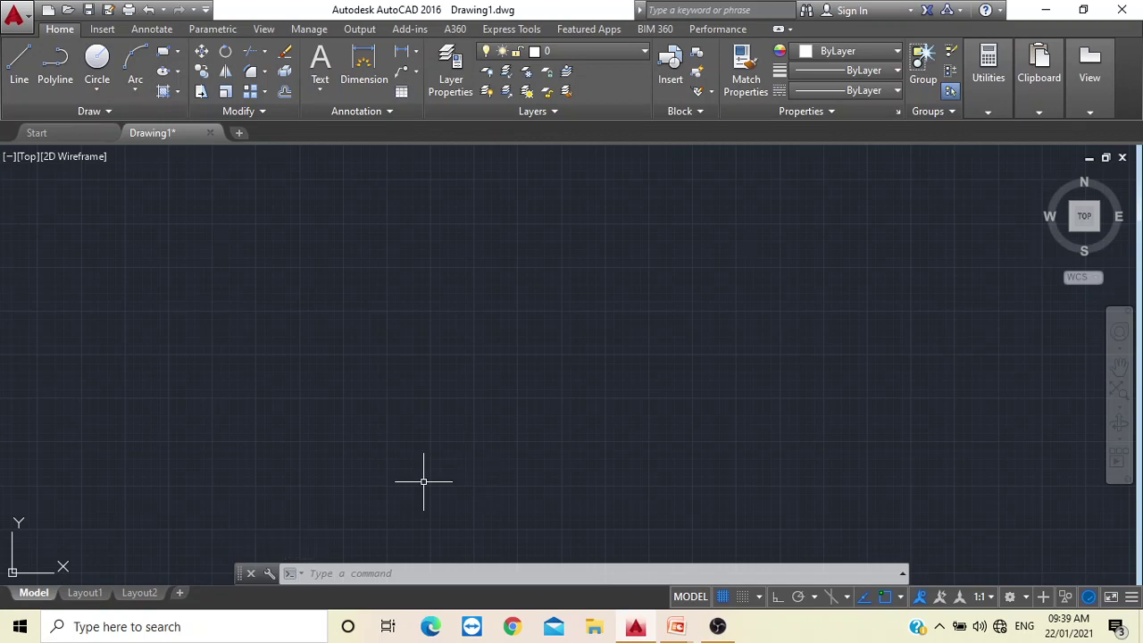
Open the Dimension Style Manager with D, reopening it after an early close.
type("d")
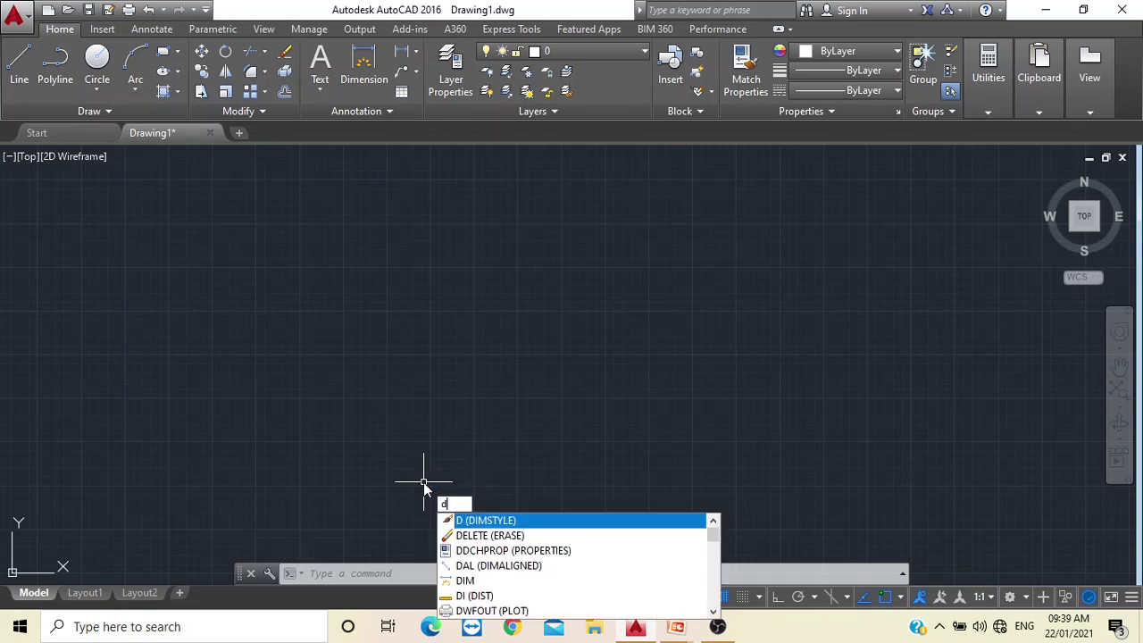
key("Escape")
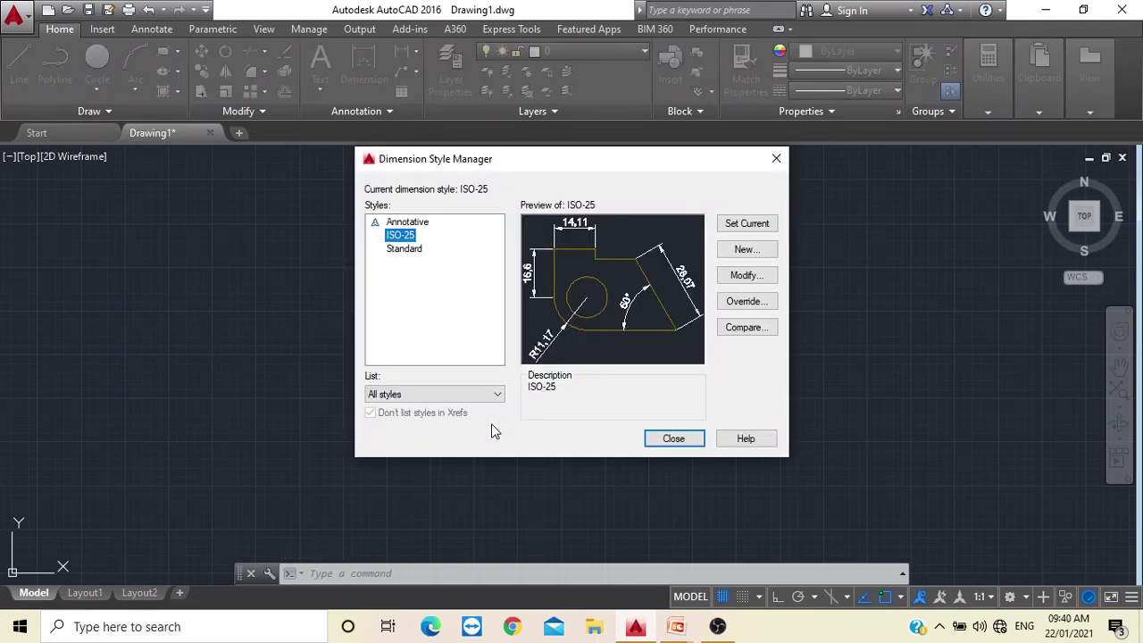
left_click(686, 446)
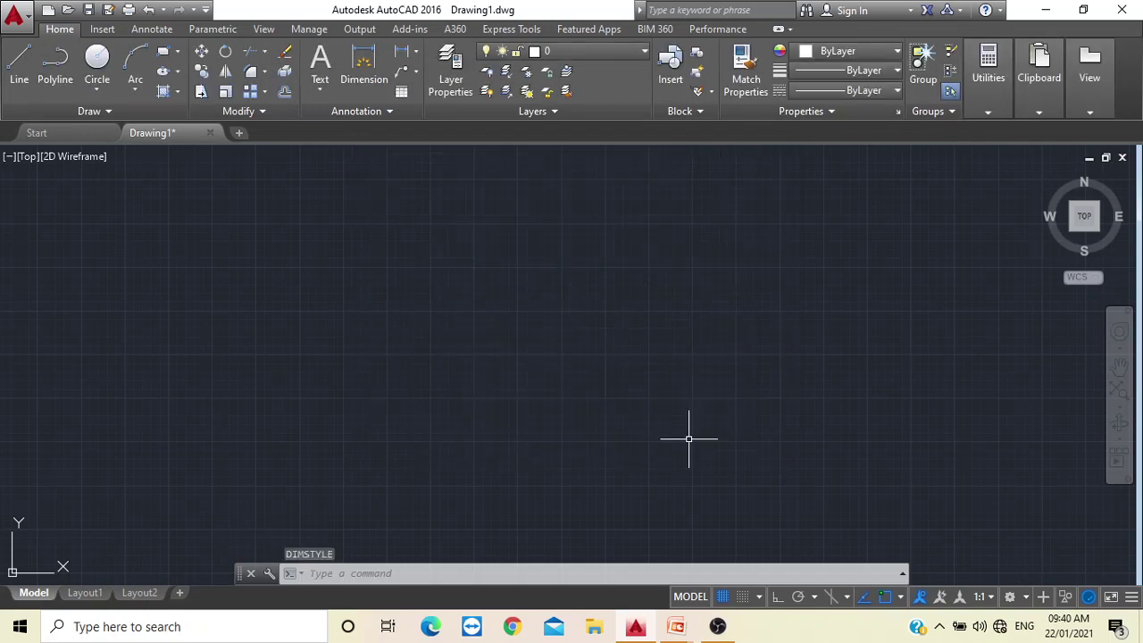
type("D")
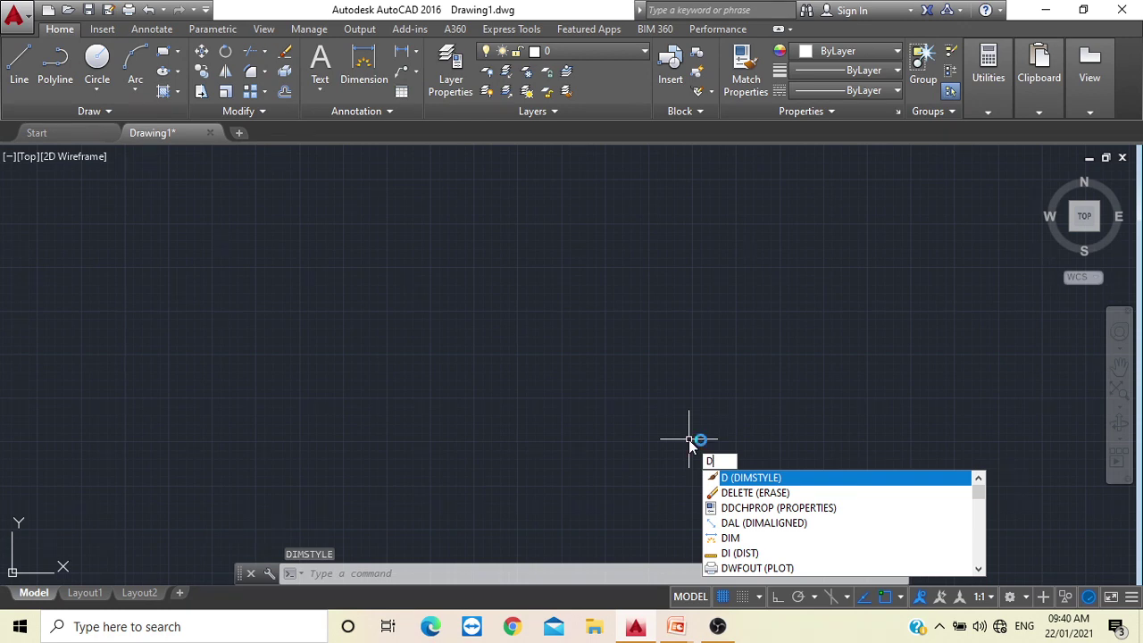
left_click(753, 478)
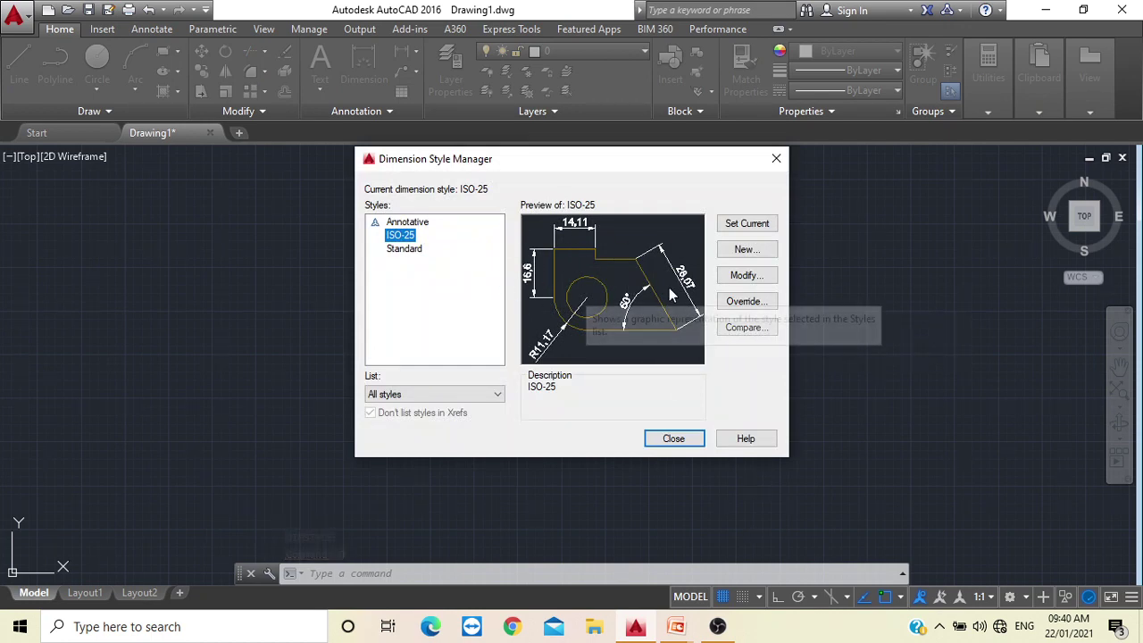
Modify ISO-25 so its primary units precision is 0.0, then close the manager.
left_click(747, 277)
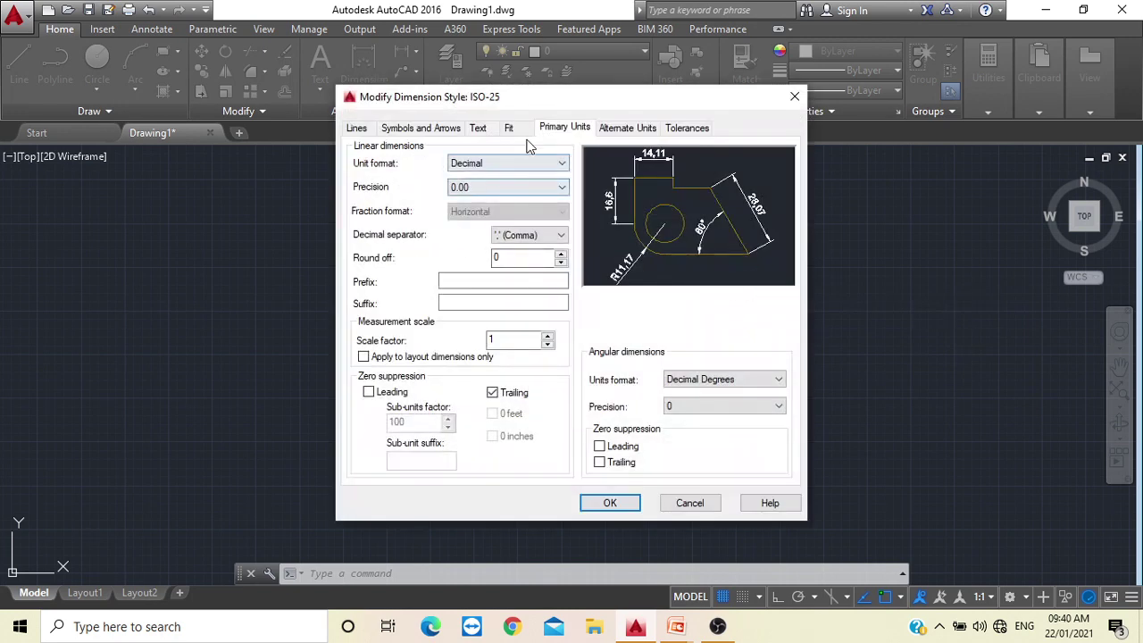
left_click(356, 129)
left_click(406, 130)
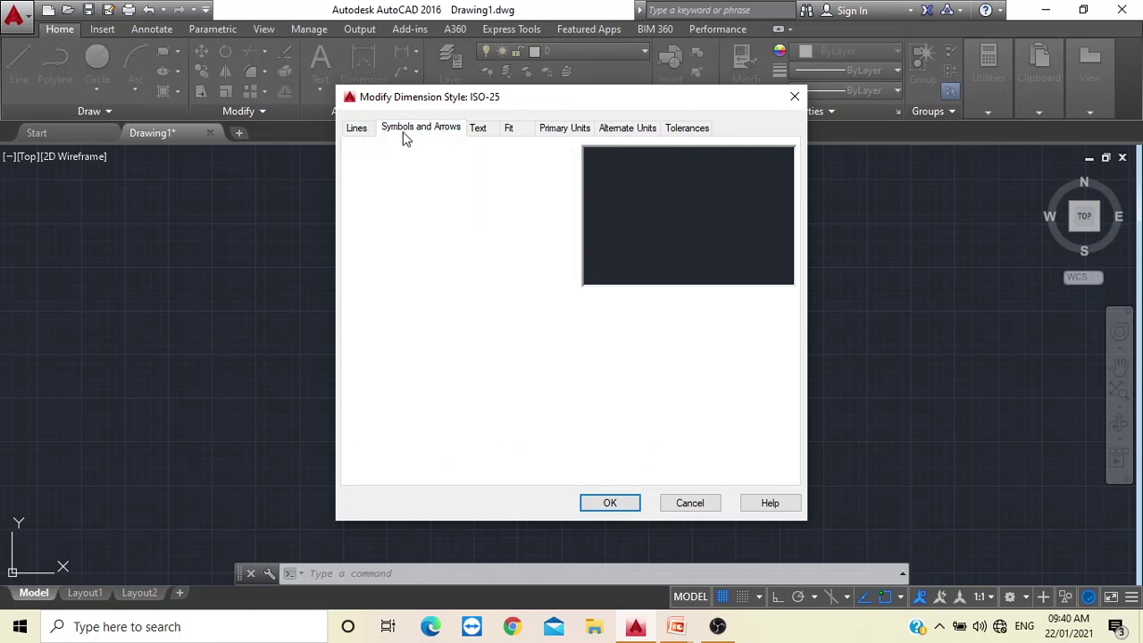
left_click(478, 129)
left_click(510, 130)
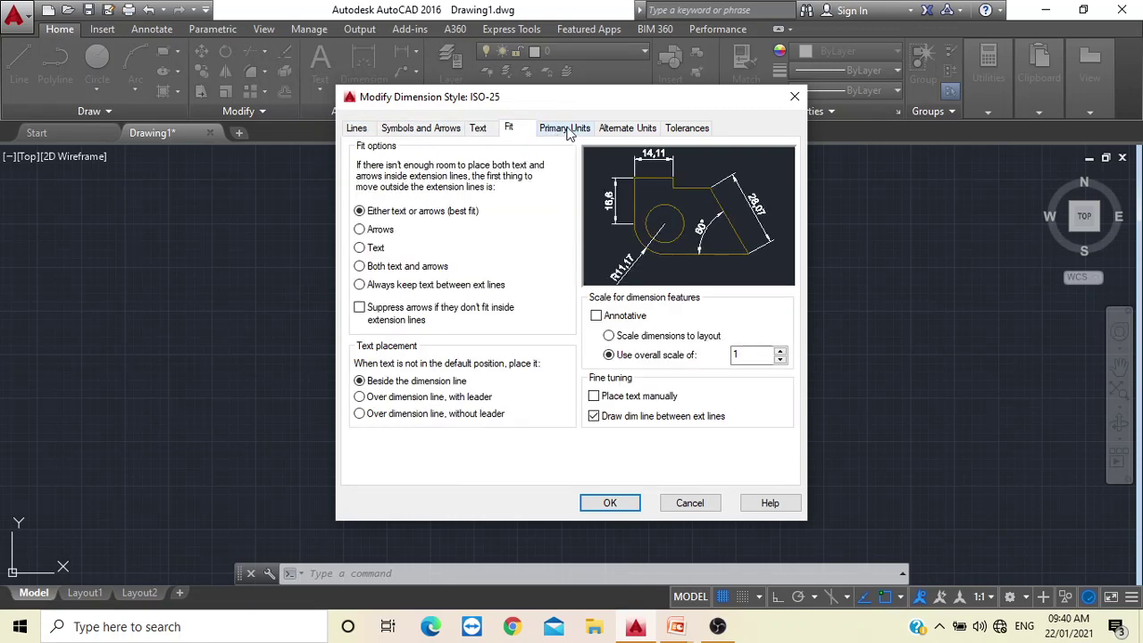
left_click(563, 129)
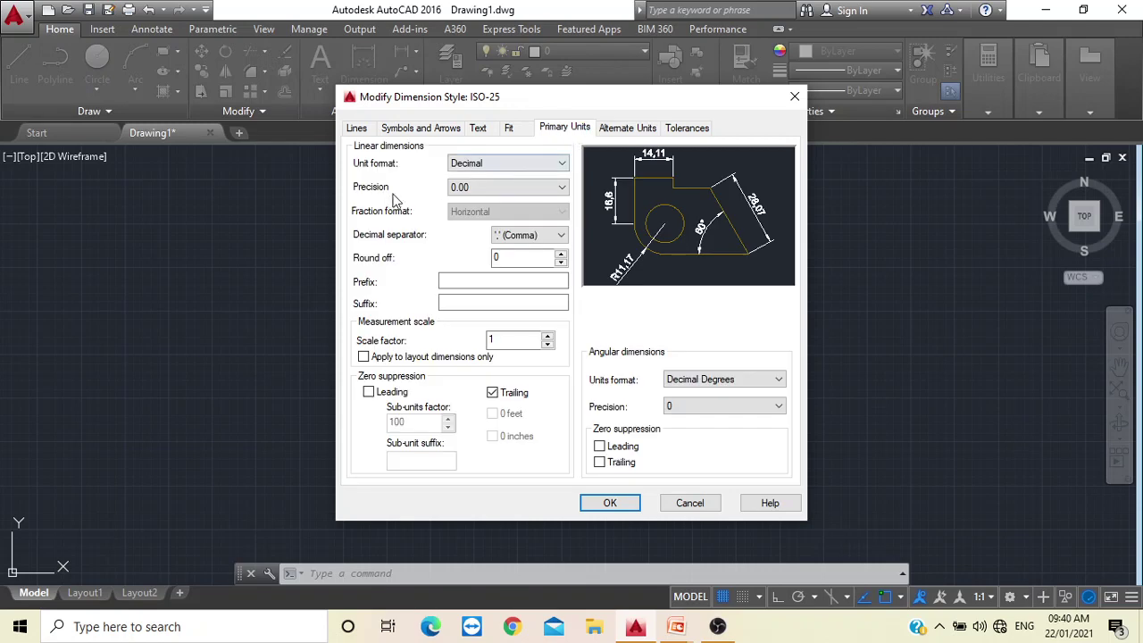
left_click(559, 187)
left_click(474, 214)
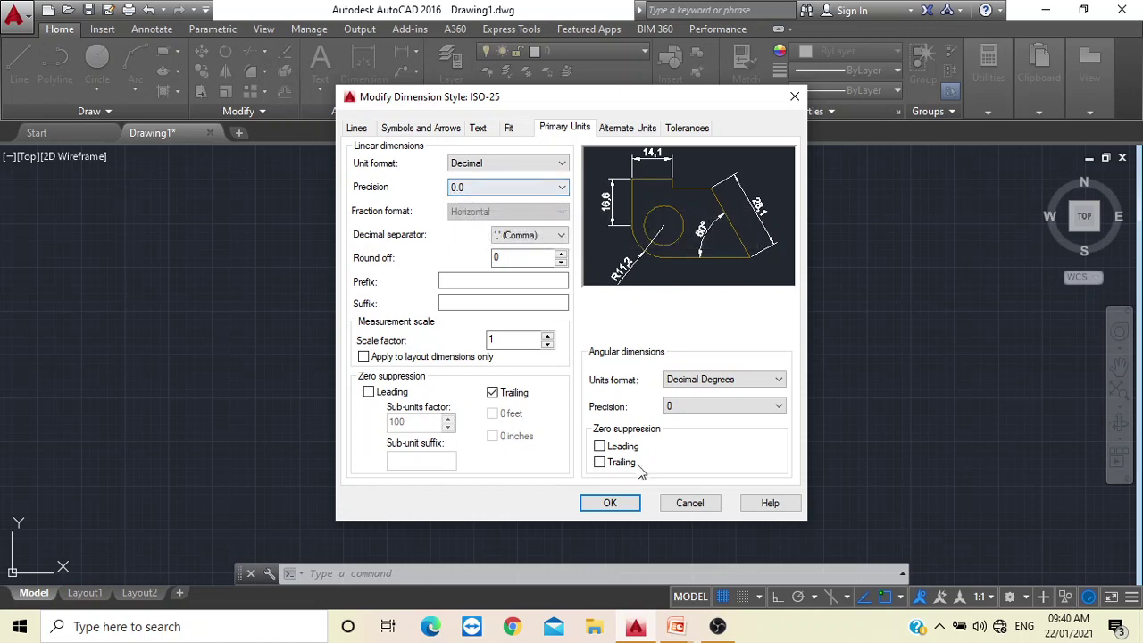
left_click(611, 502)
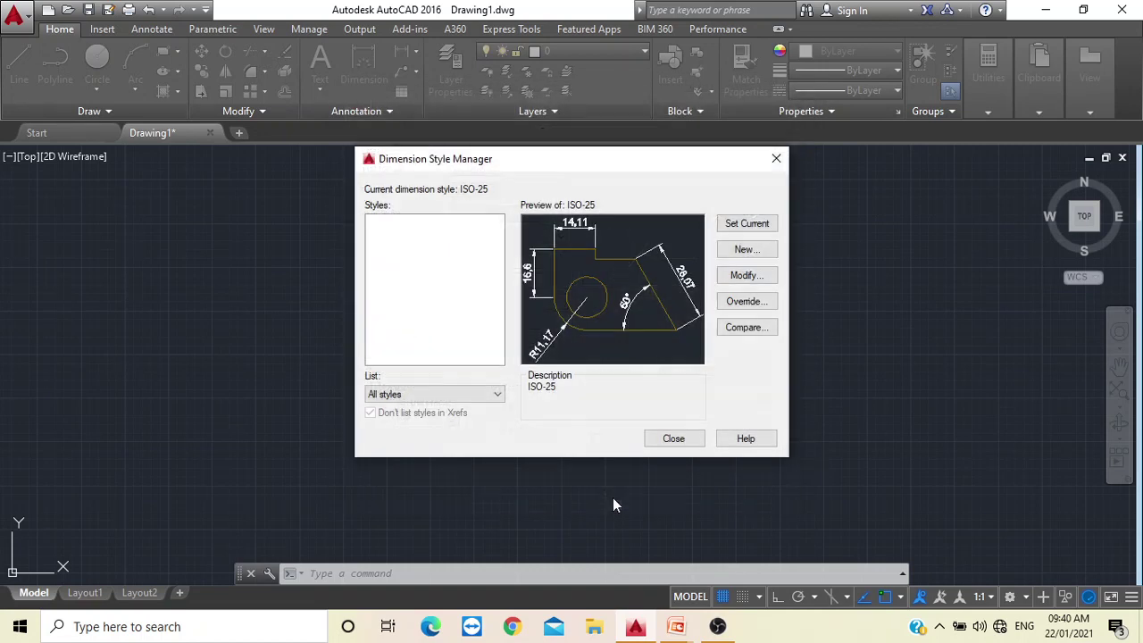
left_click(673, 438)
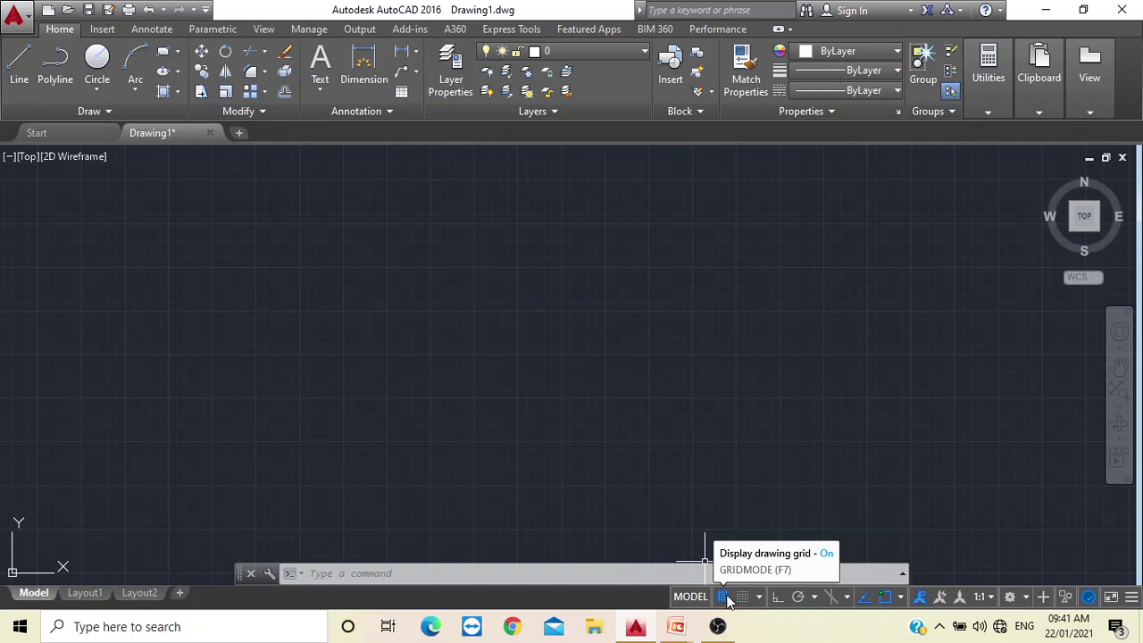
Toggle the grid with the status-bar Grid button and F7, finishing with it off.
left_click(724, 597)
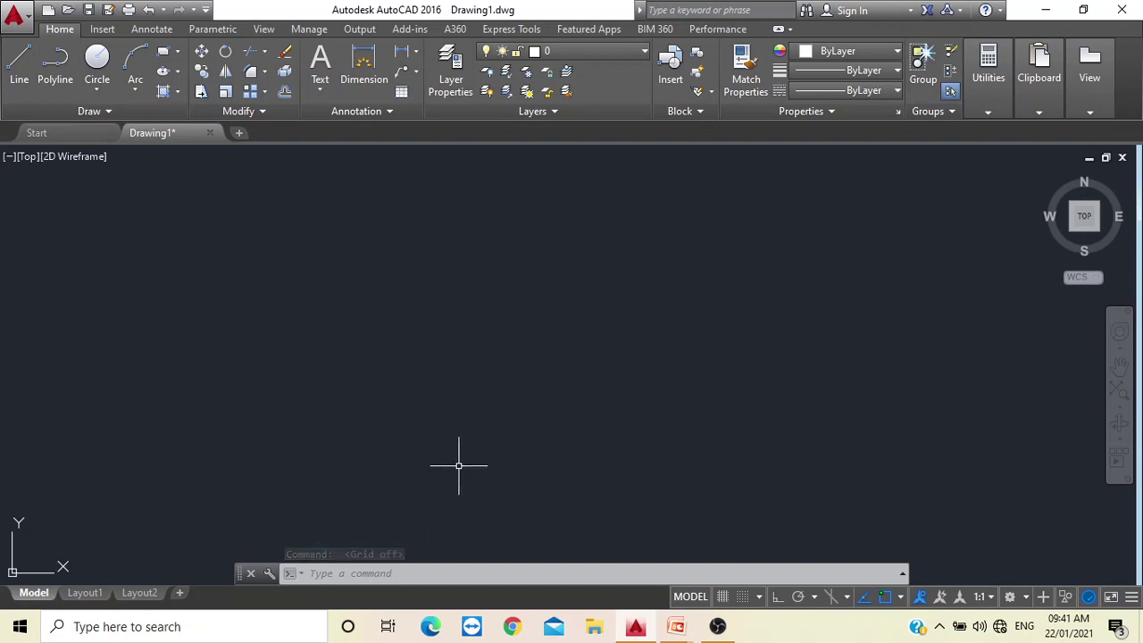
key("F7")
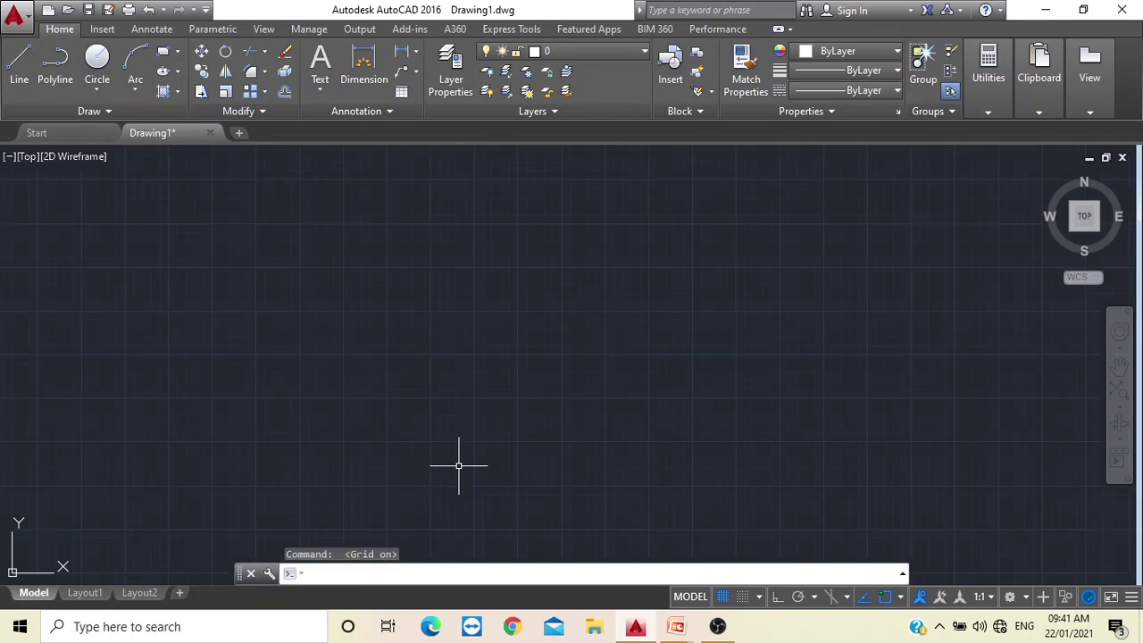
key("F7")
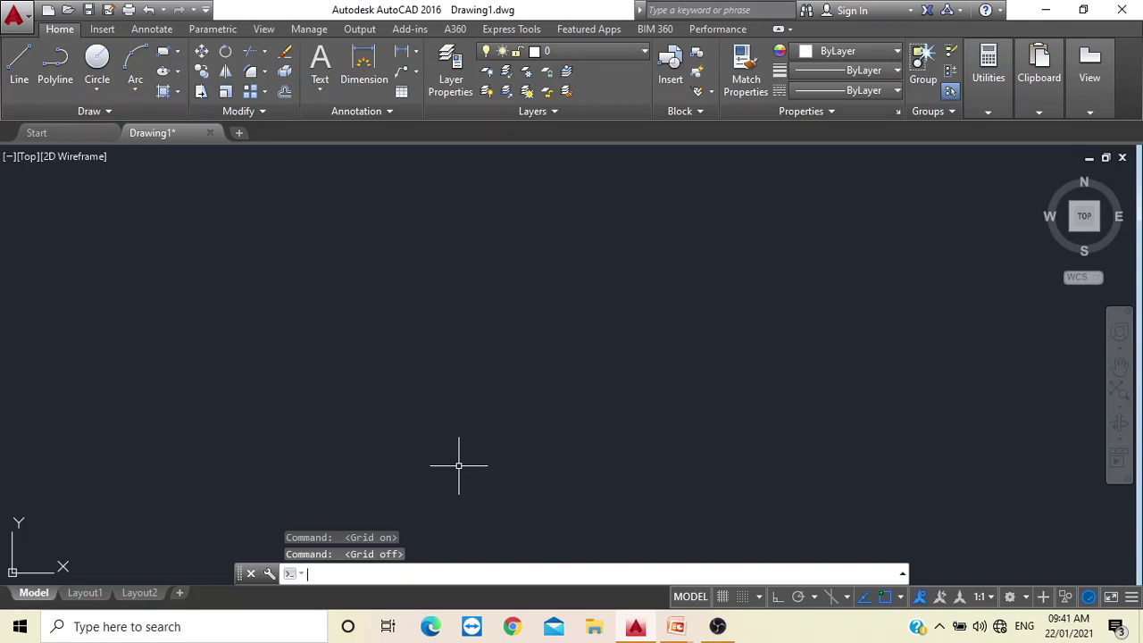
key("F7")
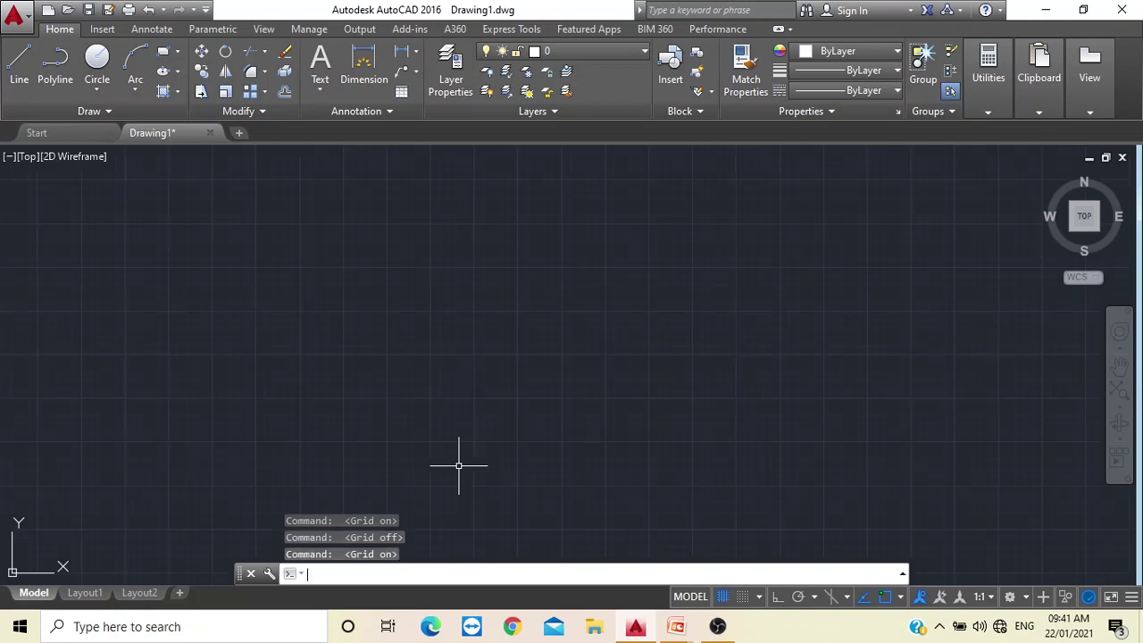
key("F7")
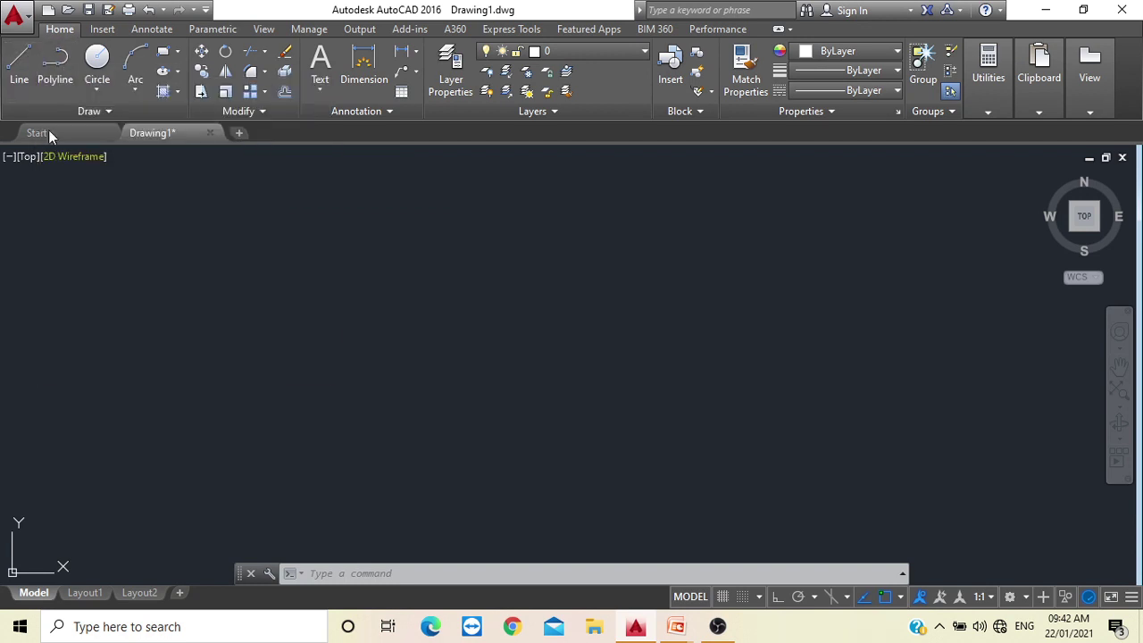
Draw a horizontal line about 2968 long with Ortho on, then end the command.
left_click(18, 73)
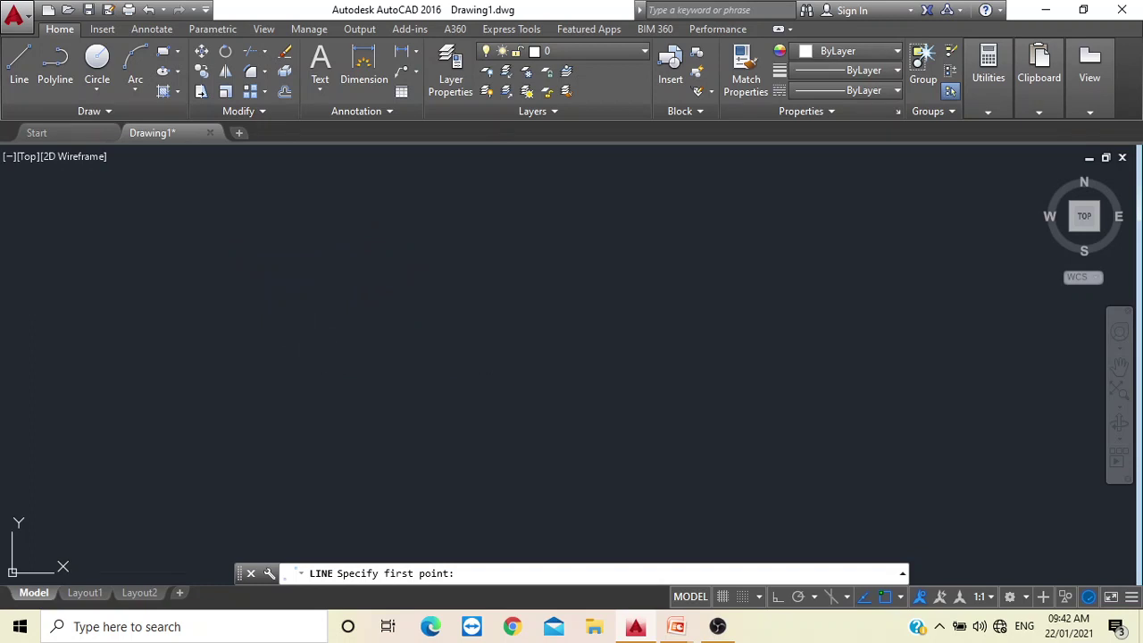
left_click(309, 337)
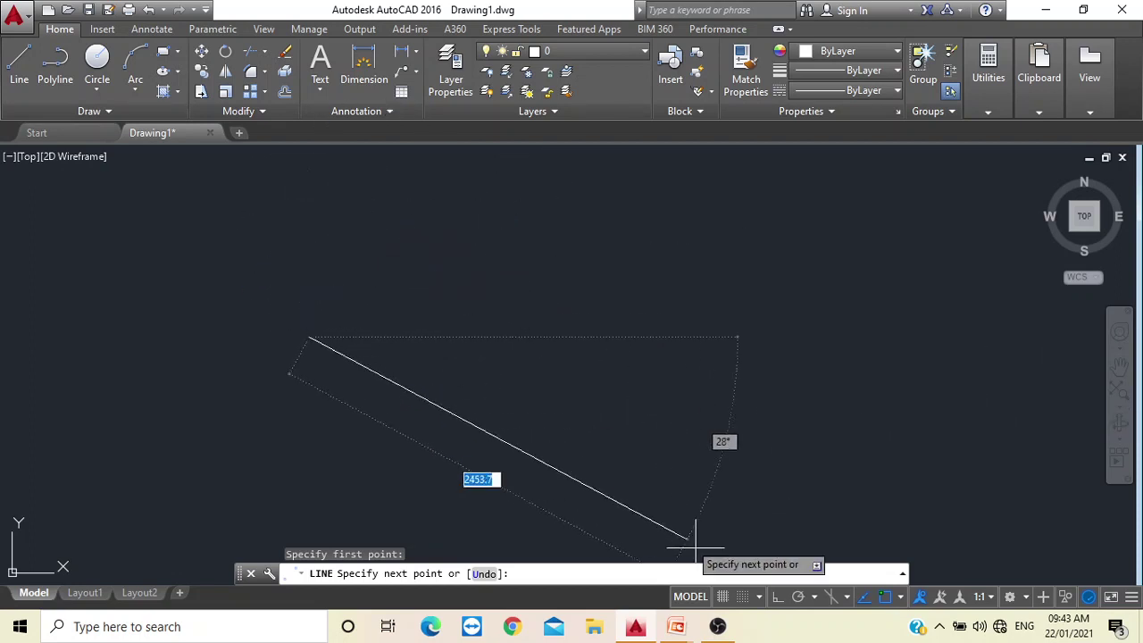
left_click(776, 596)
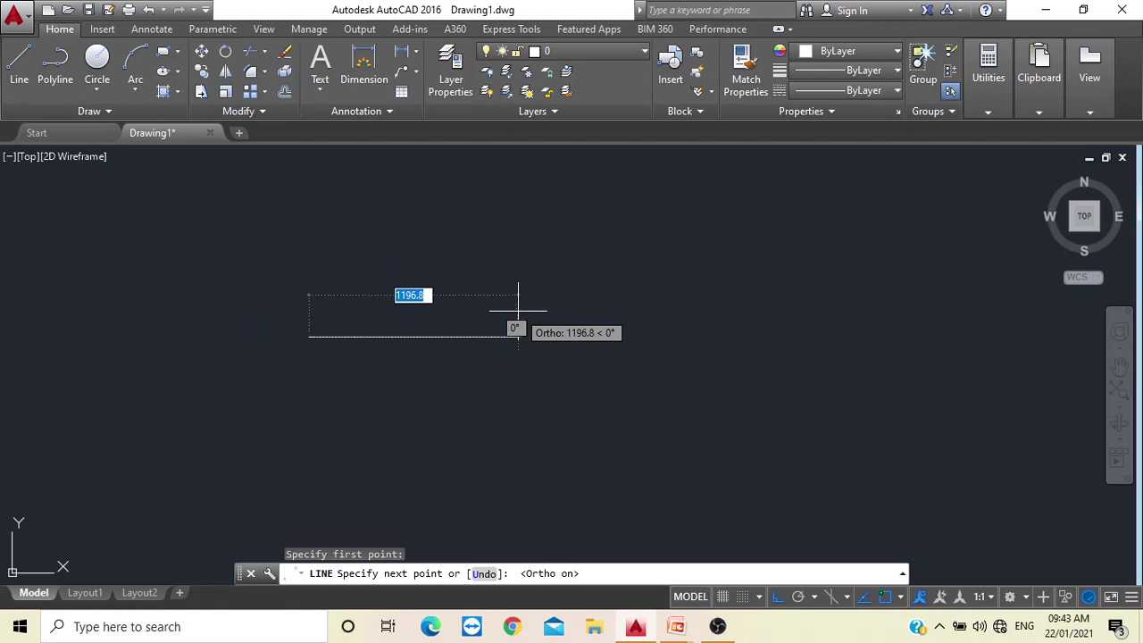
key("F8")
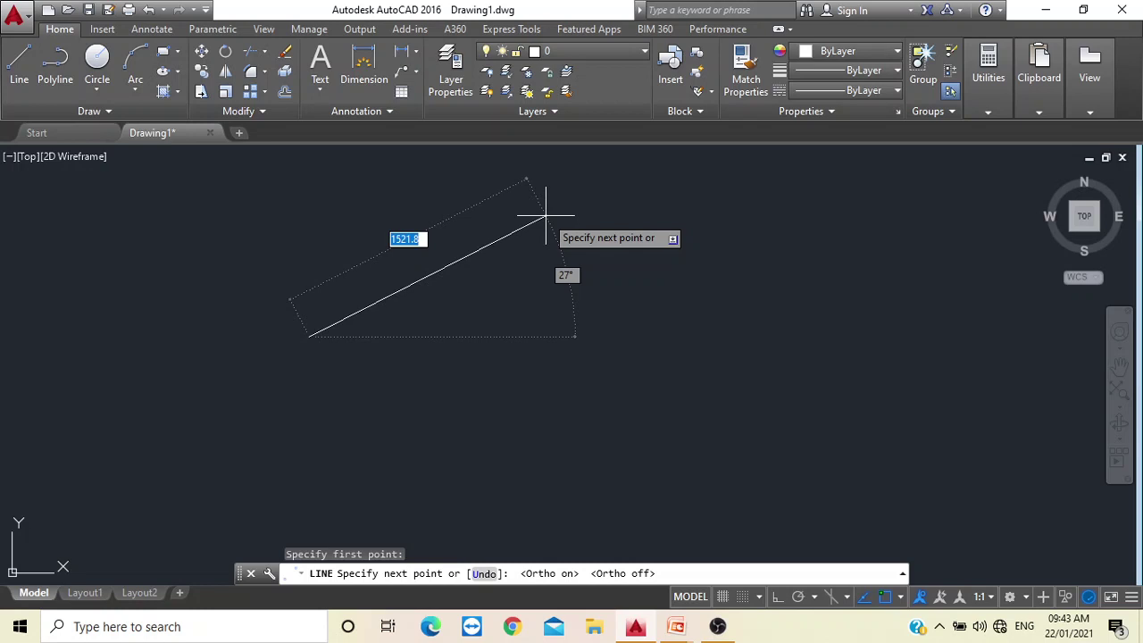
key("F8")
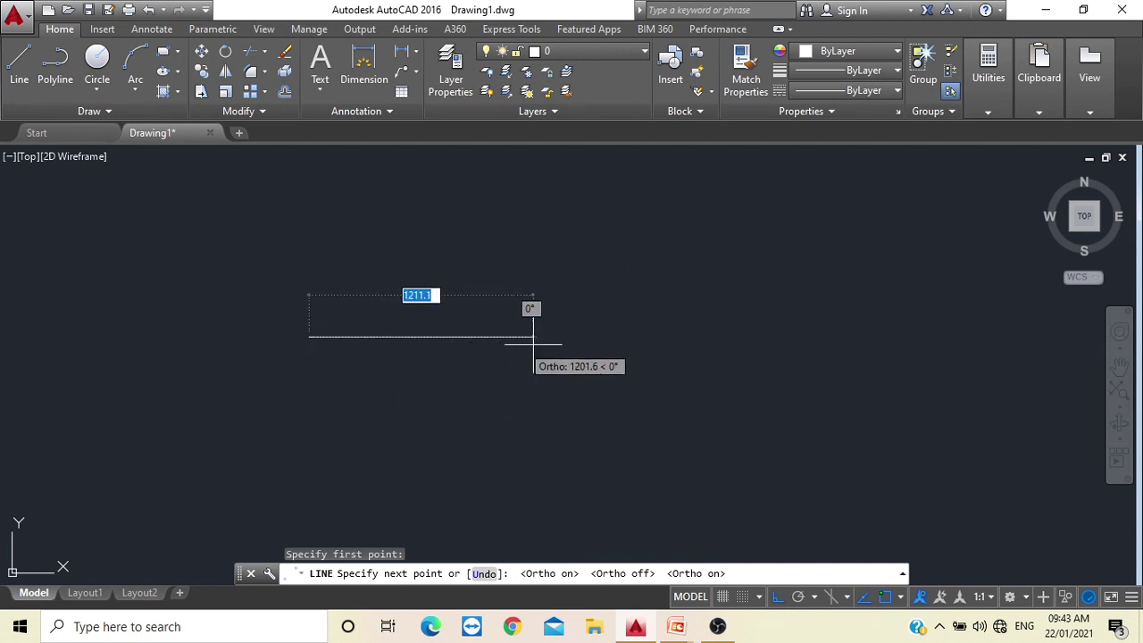
left_click(828, 346)
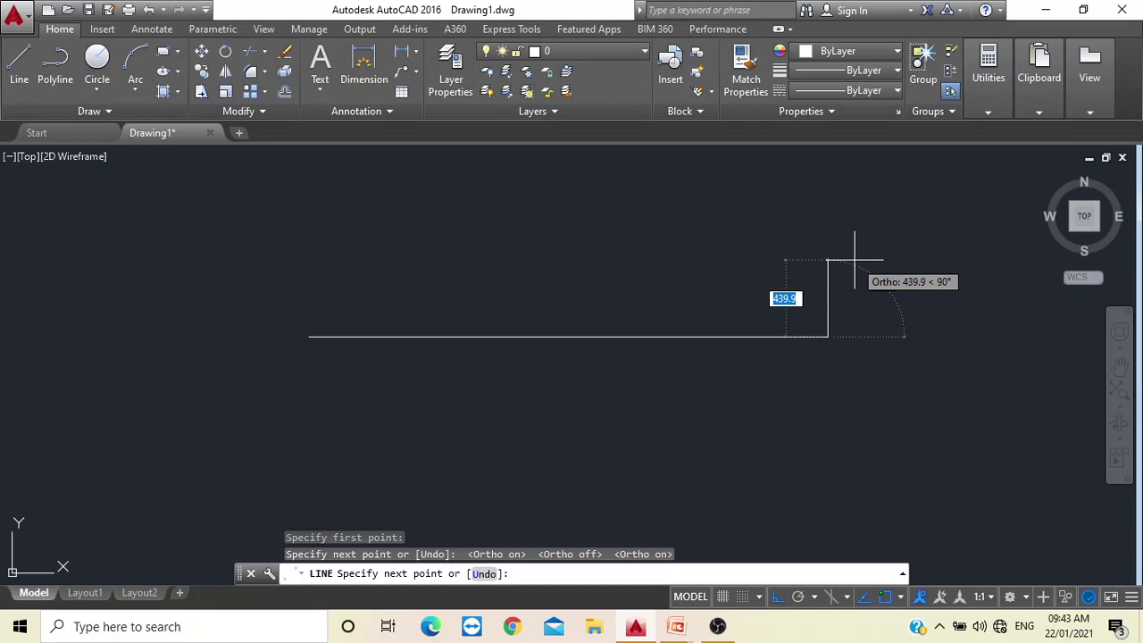
key("Escape")
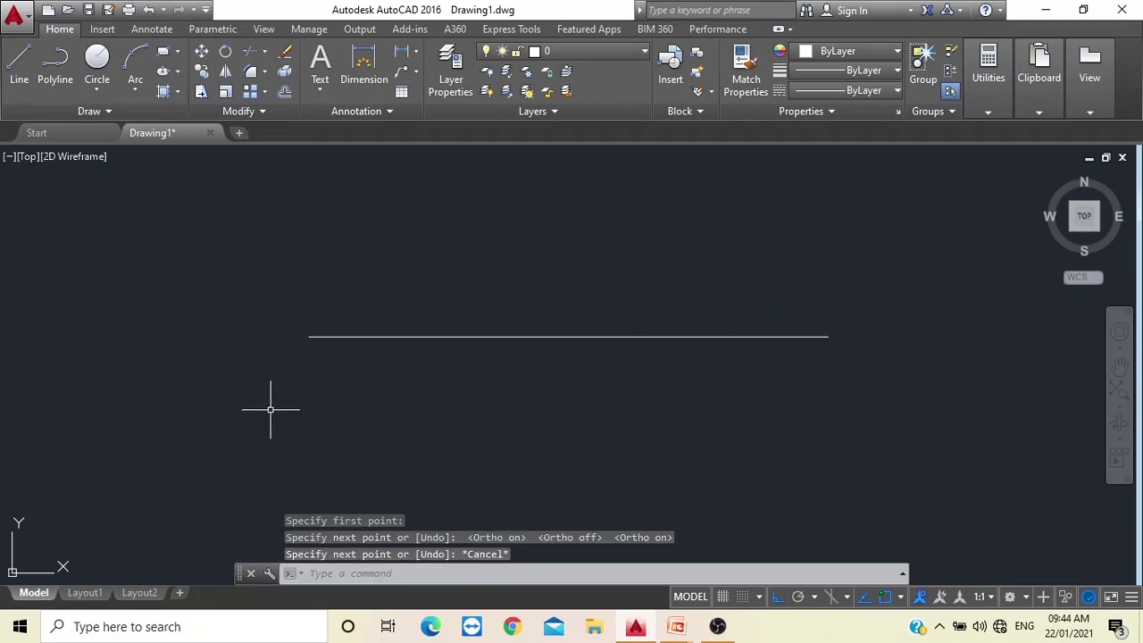
left_click(717, 628)
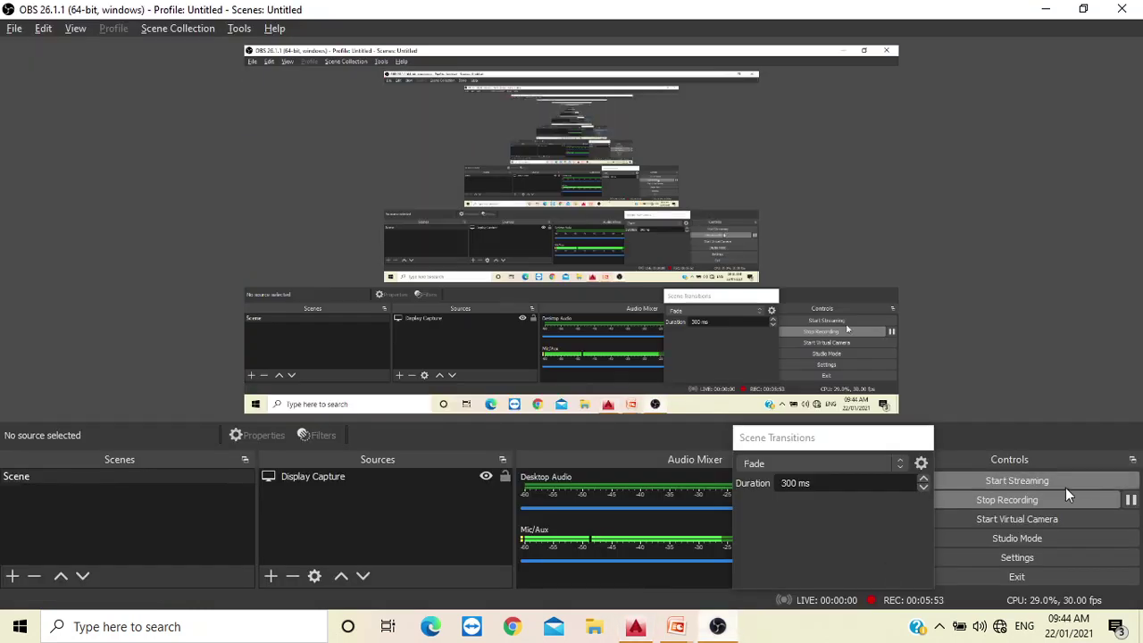
left_click(1131, 500)
left_click(637, 628)
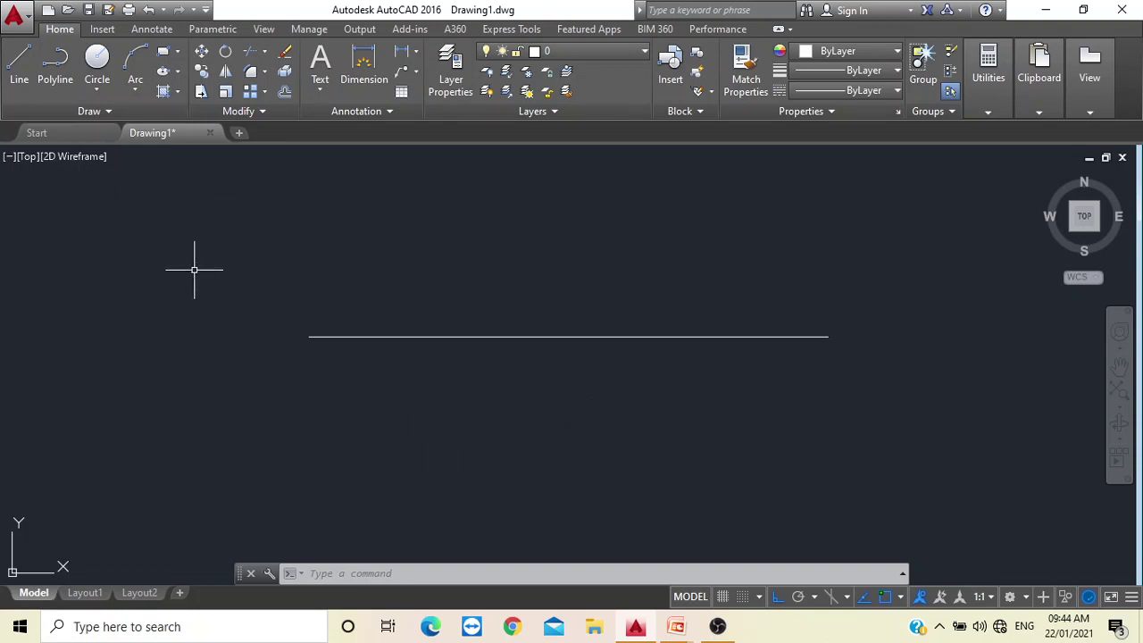
Draw a 500-unit horizontal line below the long line.
left_click(15, 67)
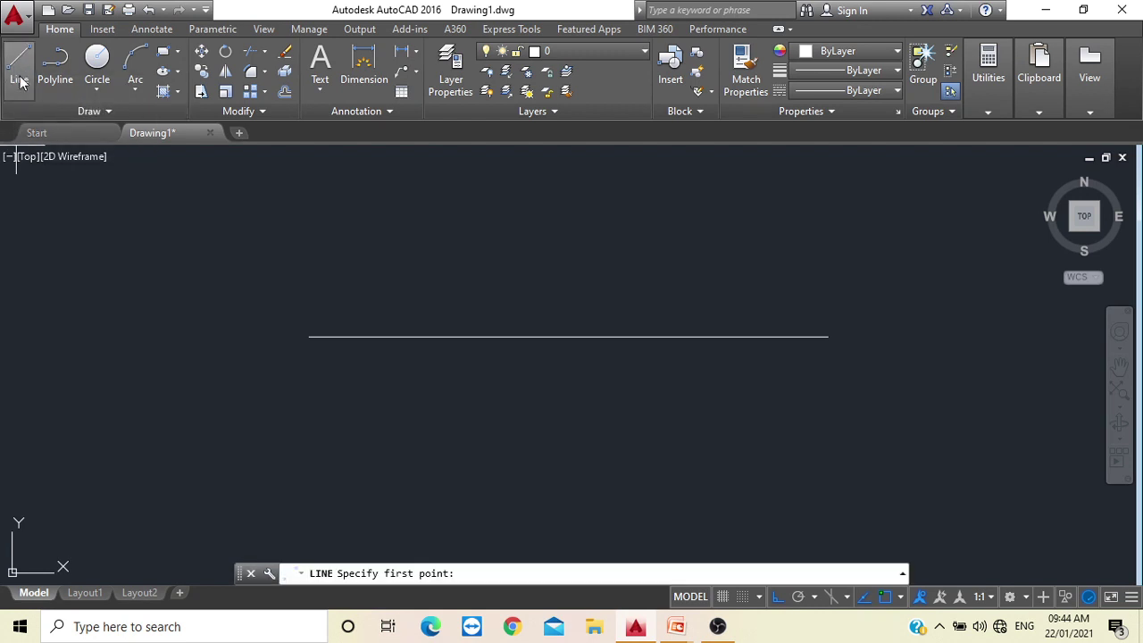
left_click(19, 81)
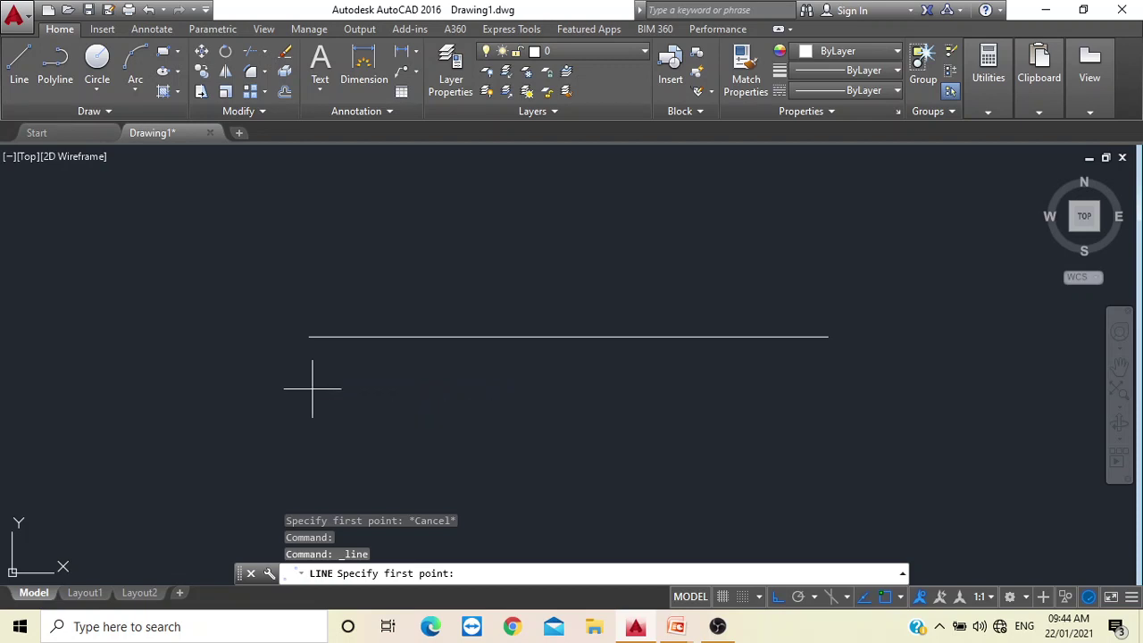
left_click(313, 388)
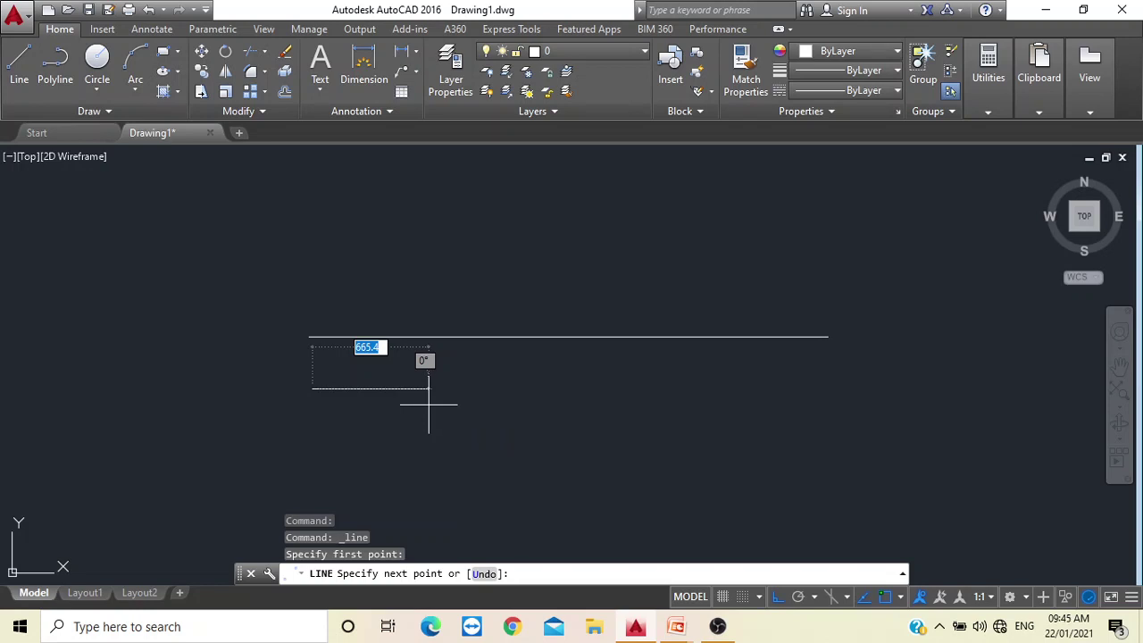
type("500")
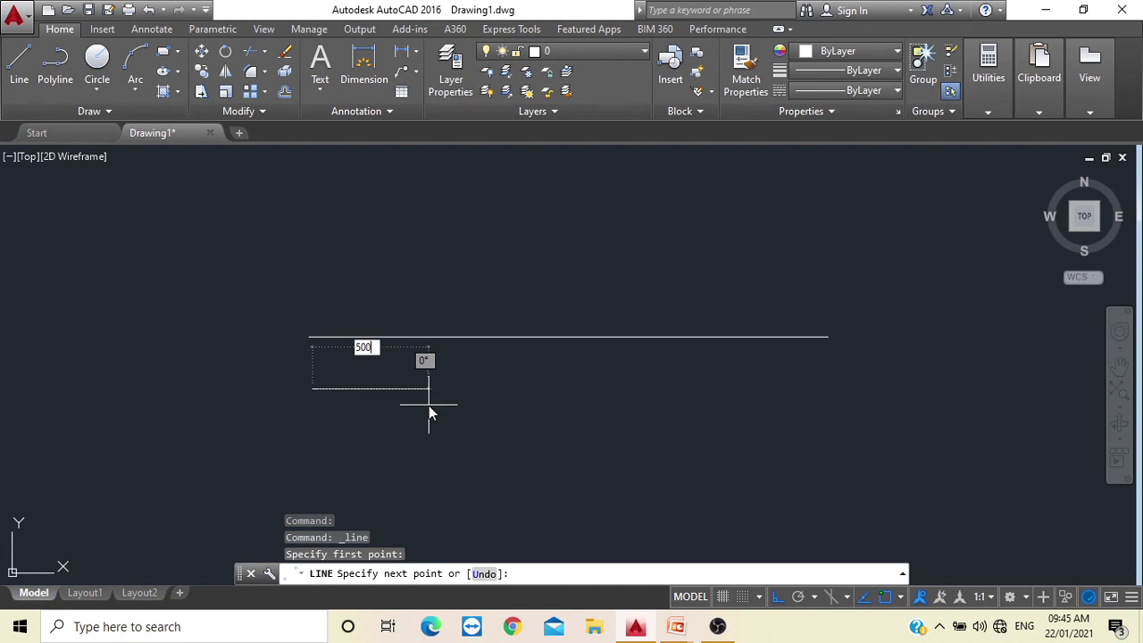
key("Return")
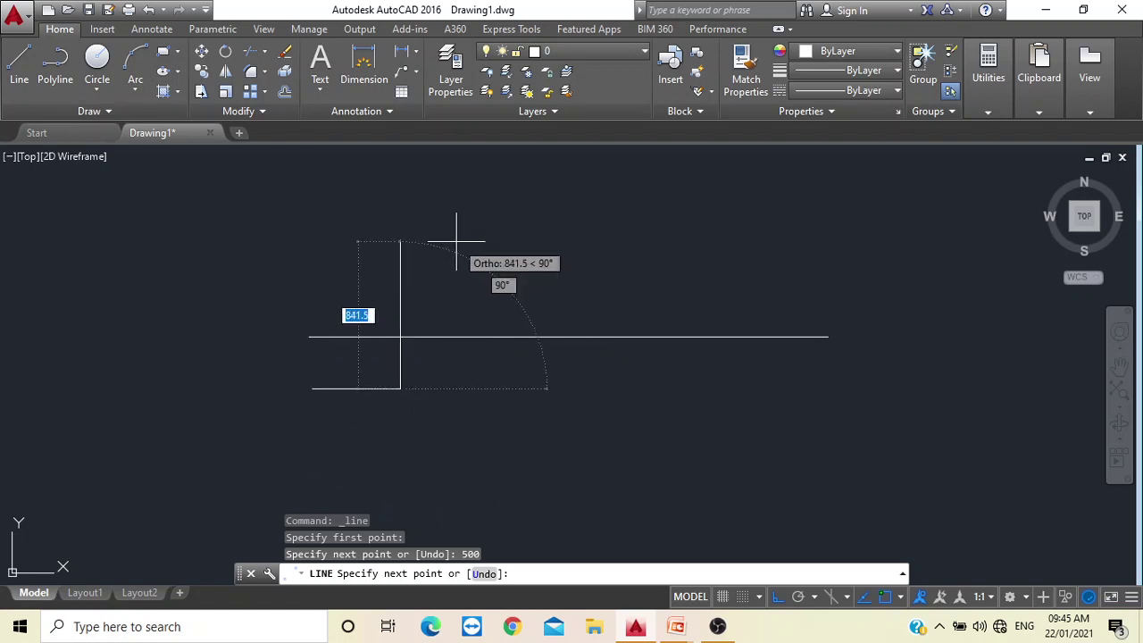
key("Escape")
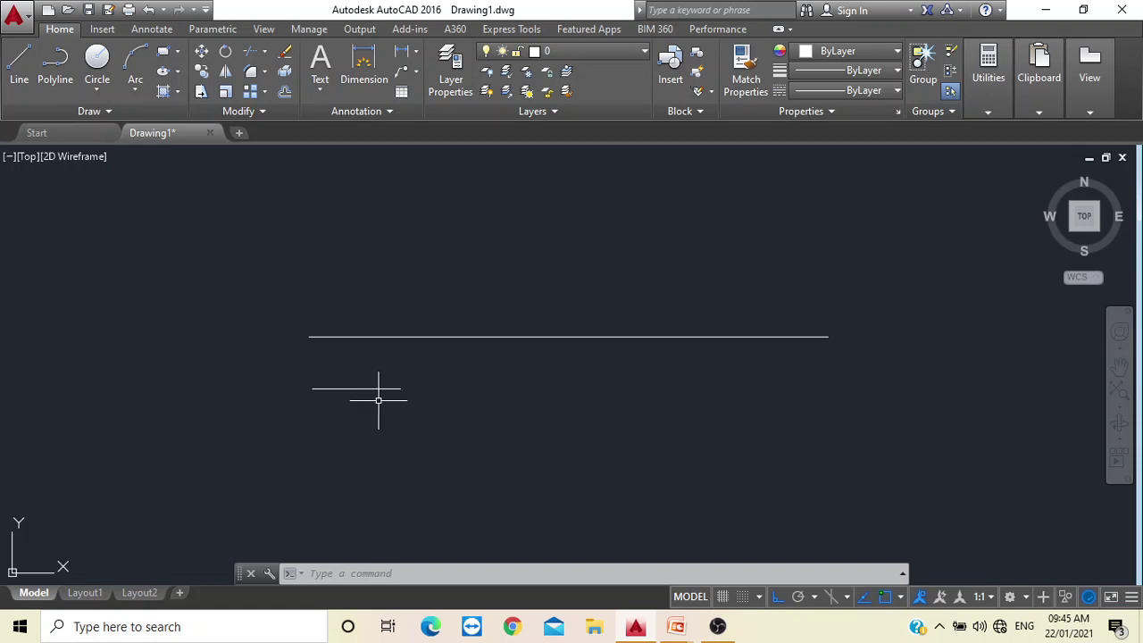
Draw a 300-unit vertical line to the lower right.
left_click(18, 72)
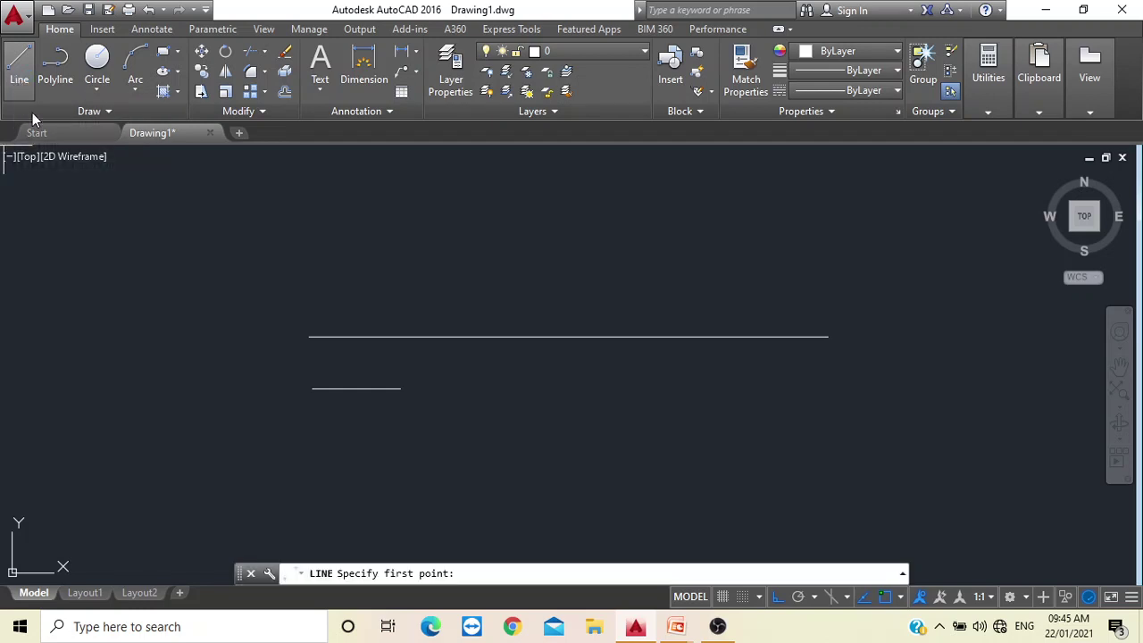
left_click(596, 457)
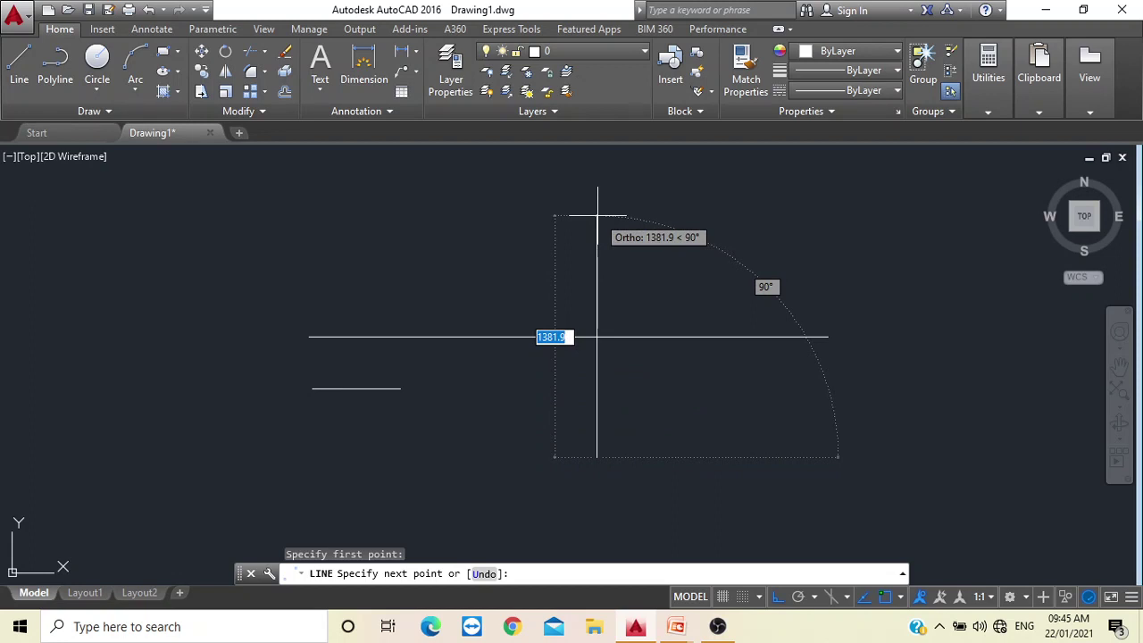
type("300")
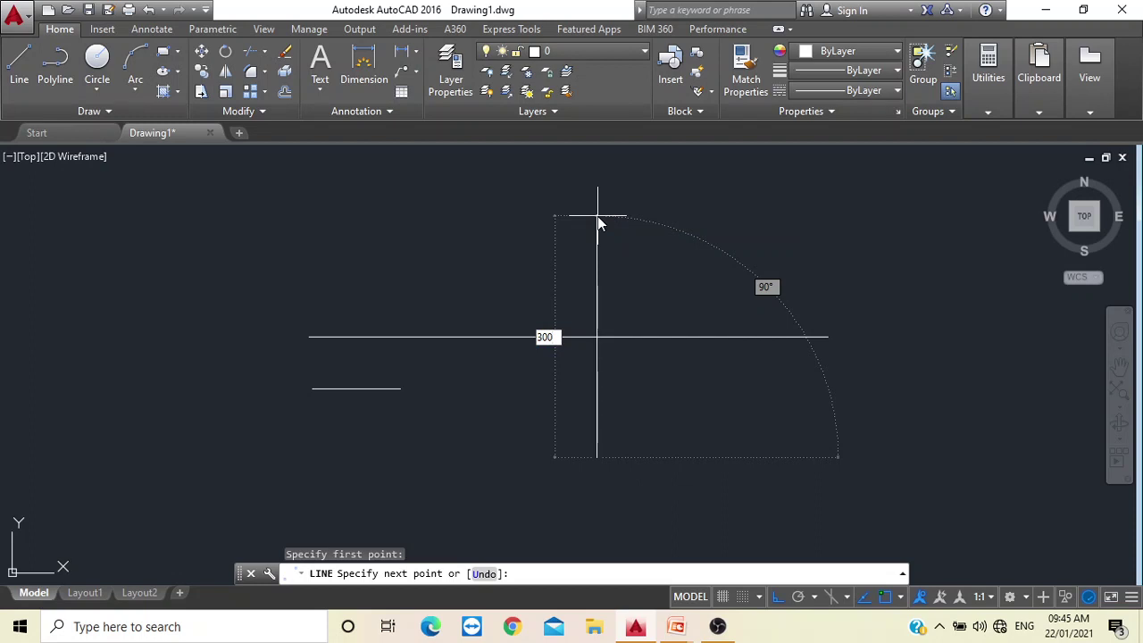
key("Return")
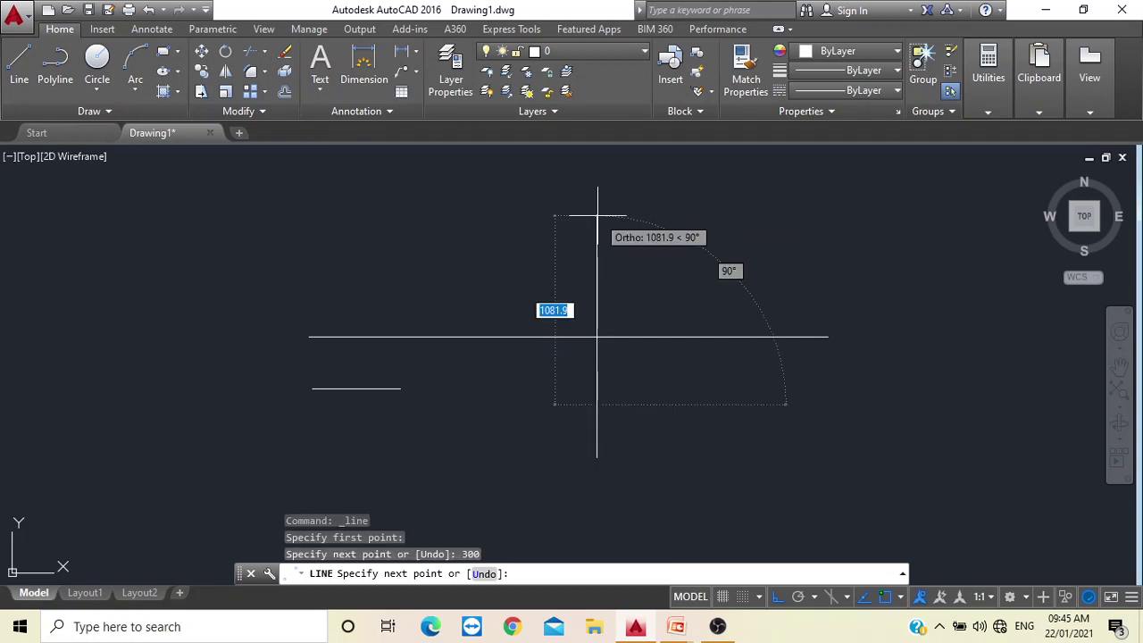
key("Escape")
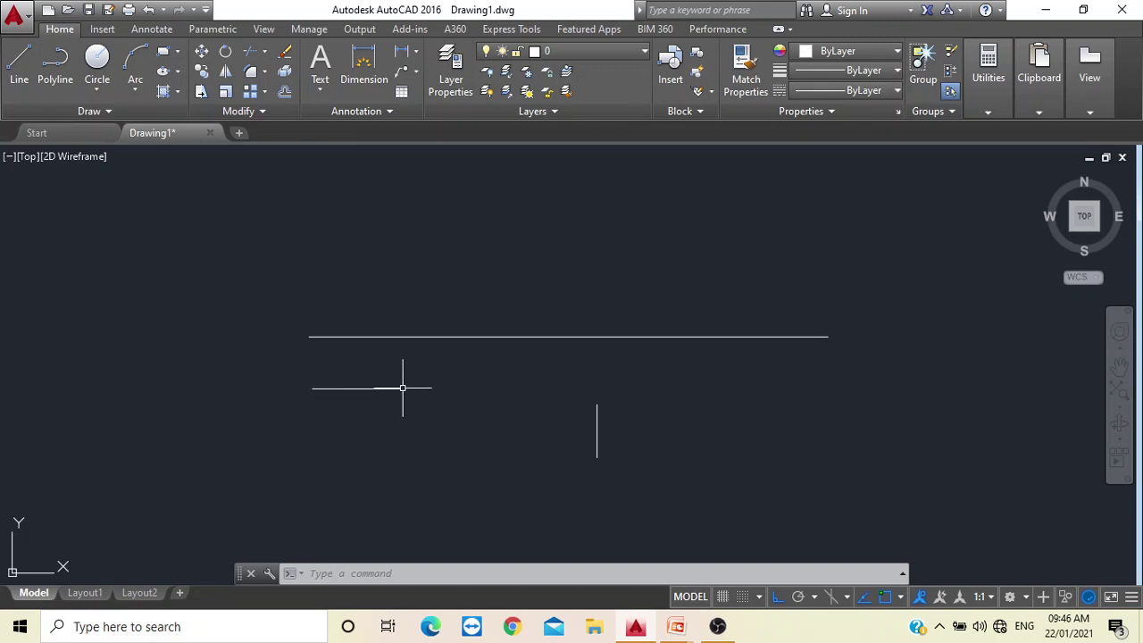
left_click(19, 65)
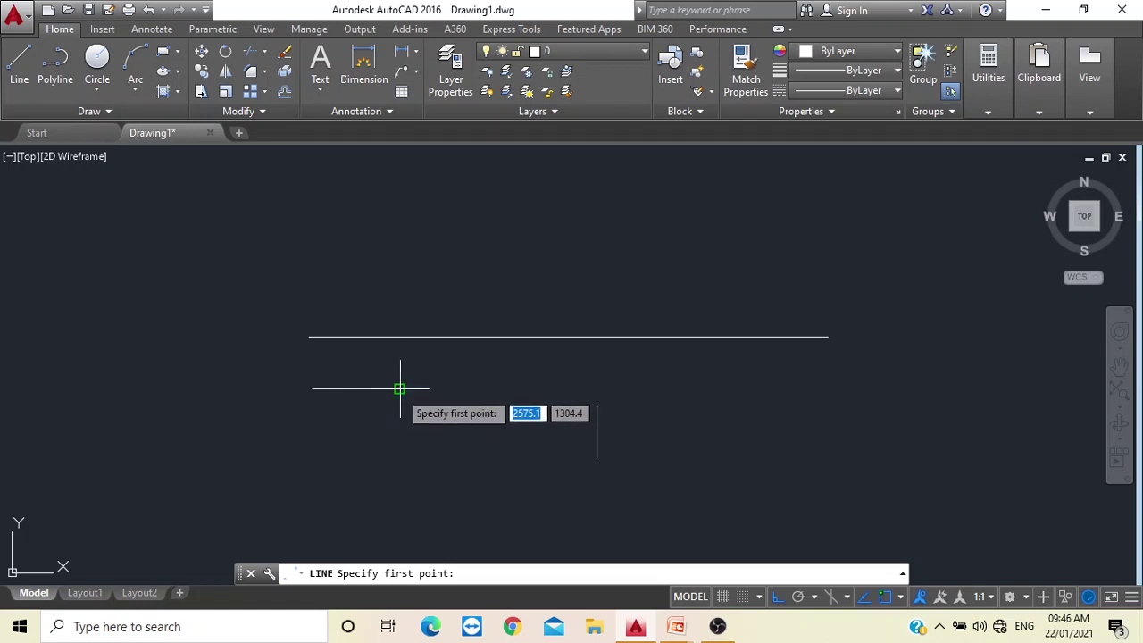
left_click(716, 626)
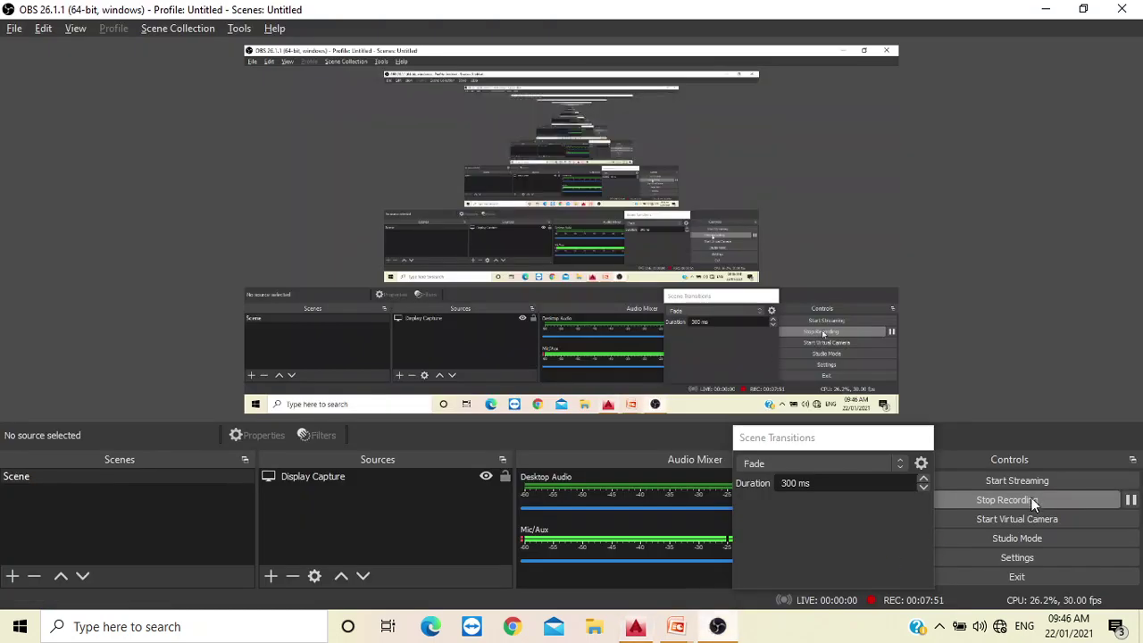
left_click(636, 626)
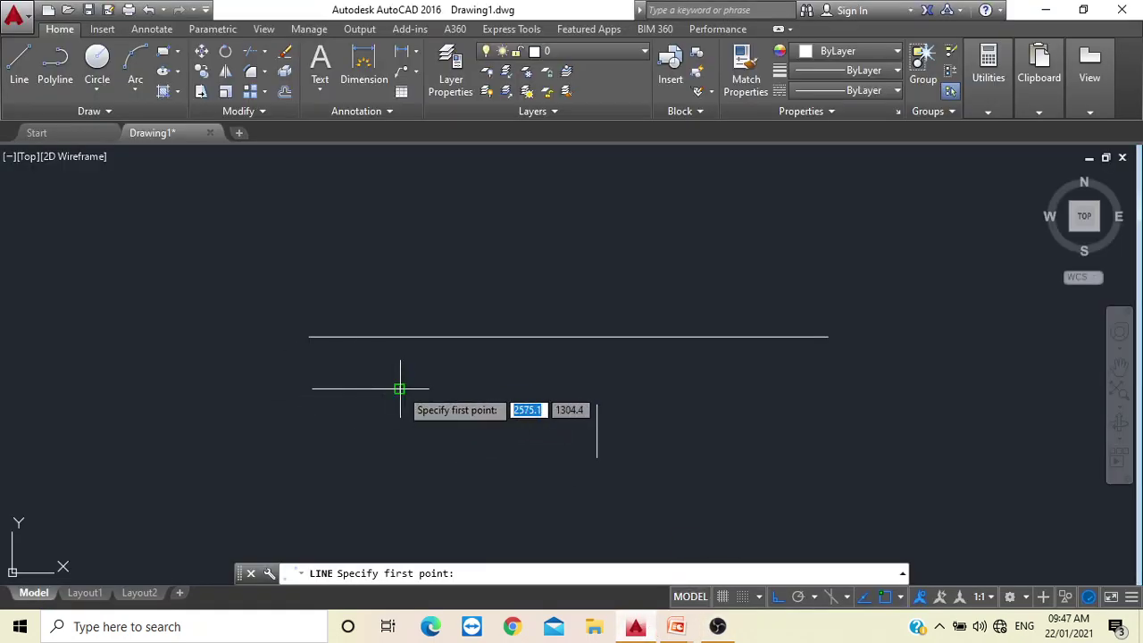
key("Escape")
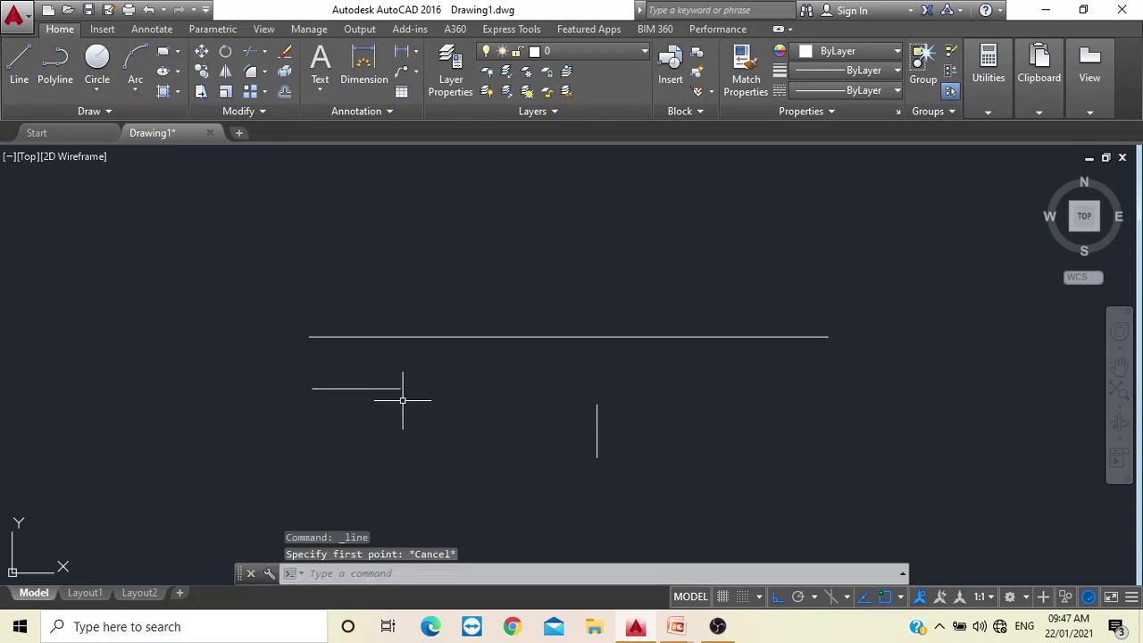
left_click(19, 67)
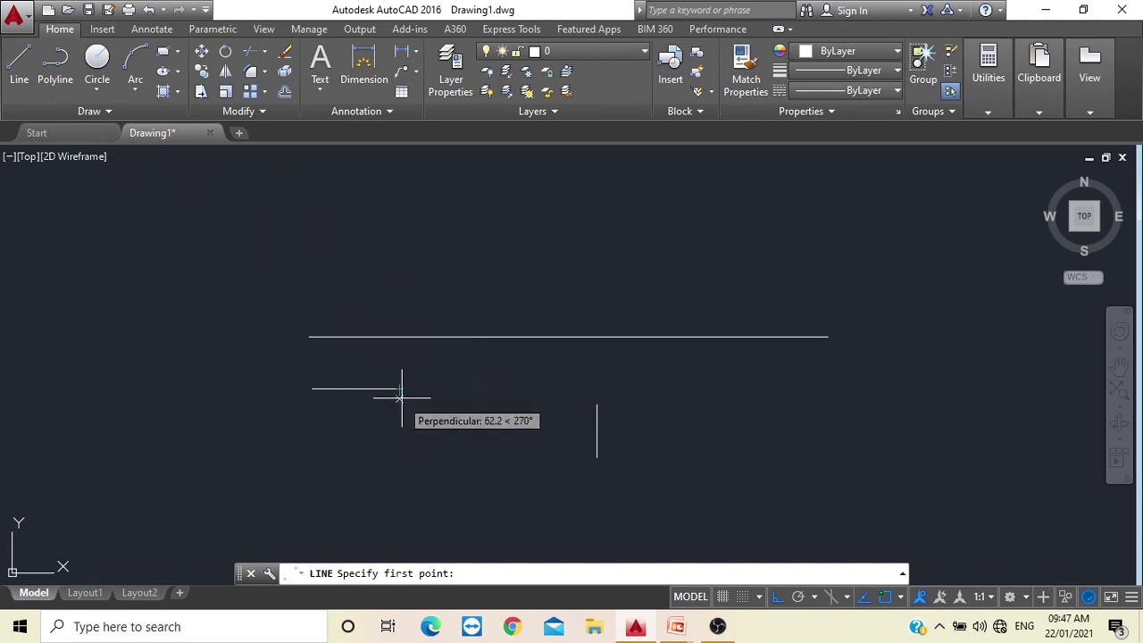
scroll(399, 388, "up", 6)
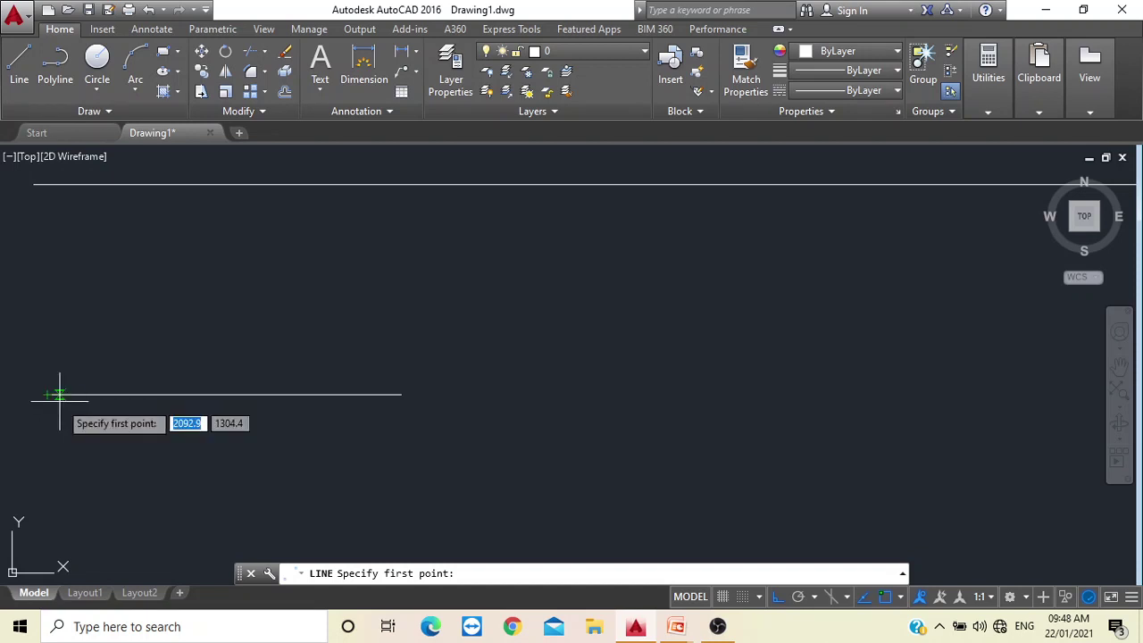
Draw a 200-unit vertical line from the short line's right endpoint.
left_click(400, 394)
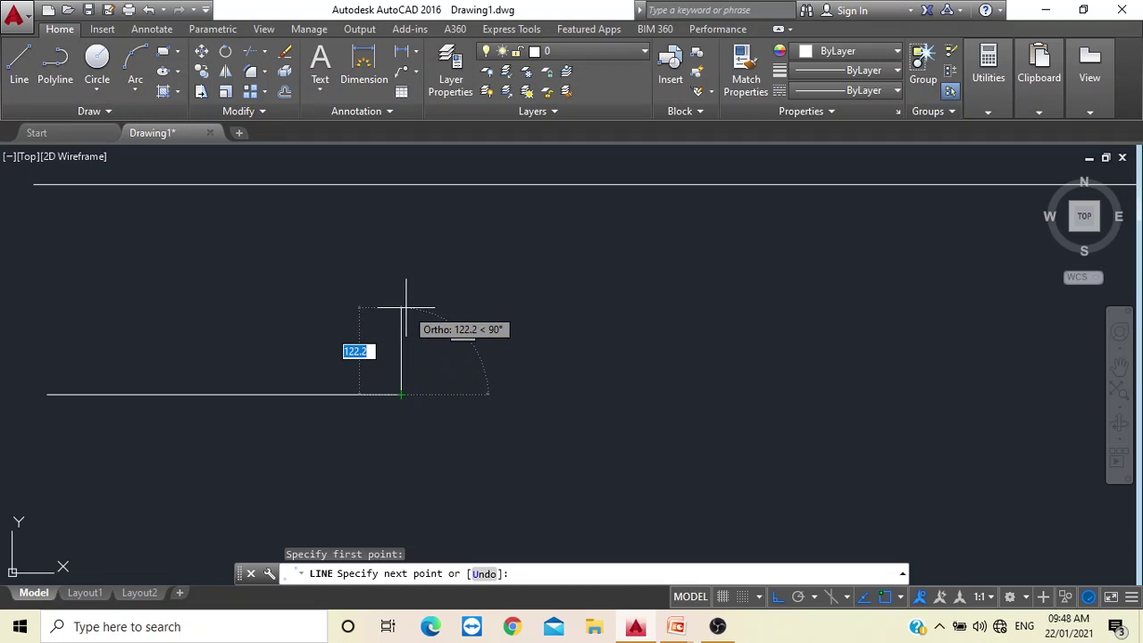
type("2")
key("Return")
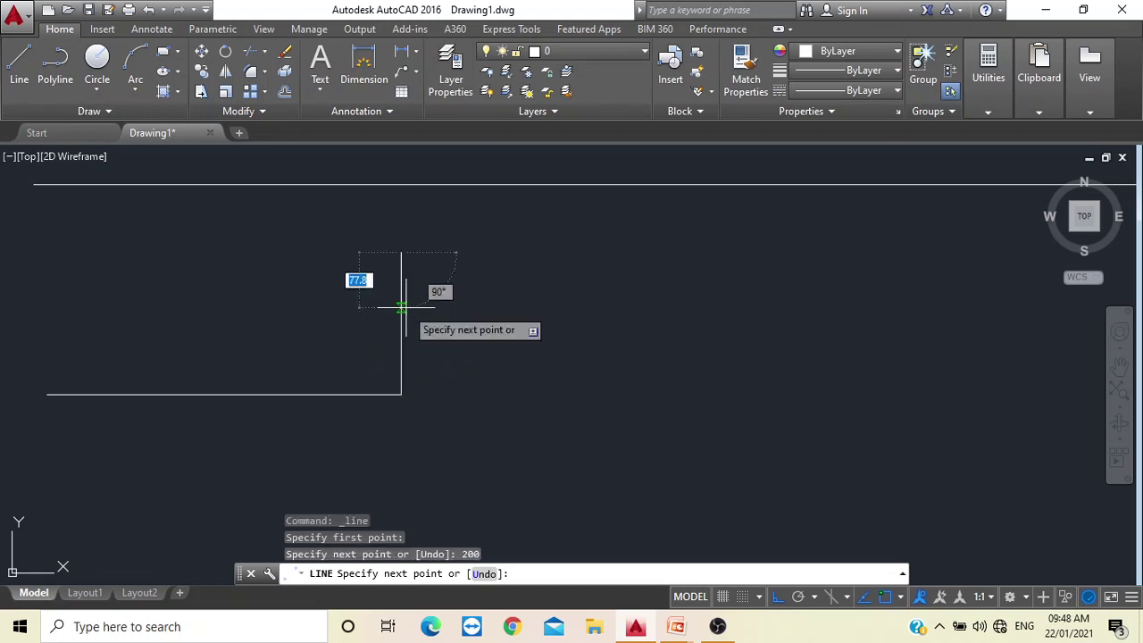
key("Escape")
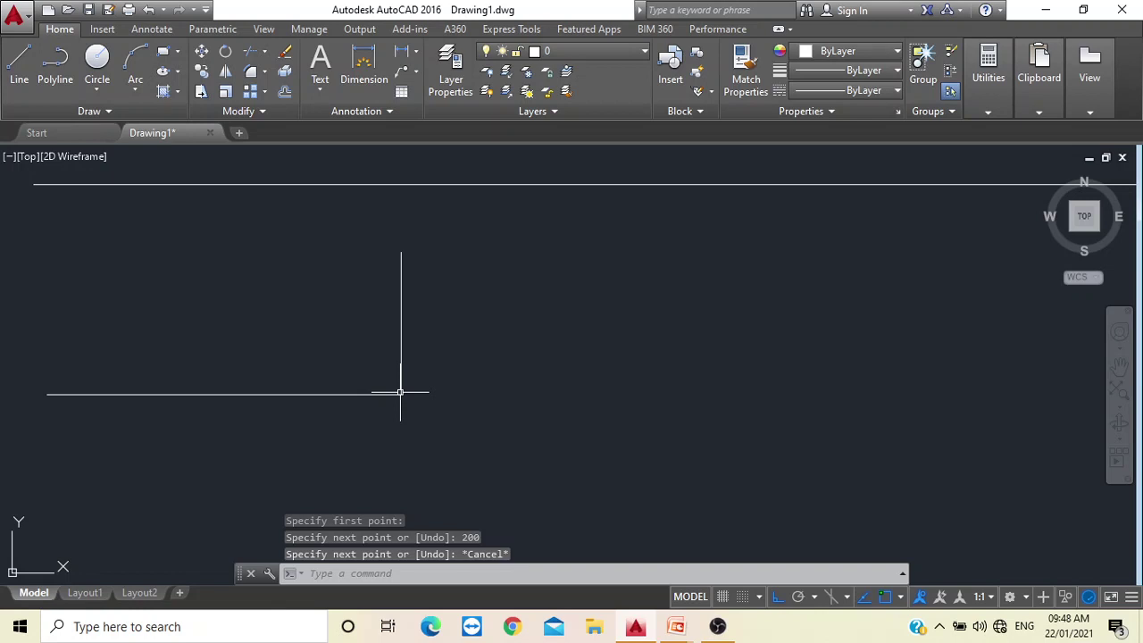
Zoom around the corner to view all the lines and cancel the active LINE command.
scroll(410, 402, "up", 2)
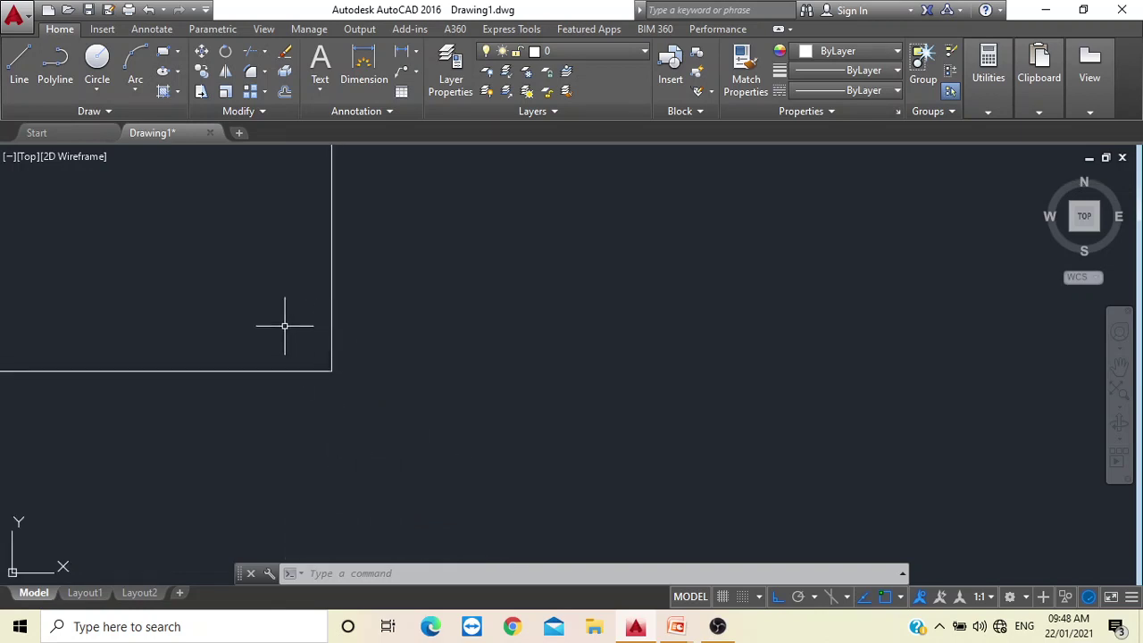
scroll(295, 332, "up", 3)
scroll(421, 420, "up", 2)
scroll(510, 517, "up", 2)
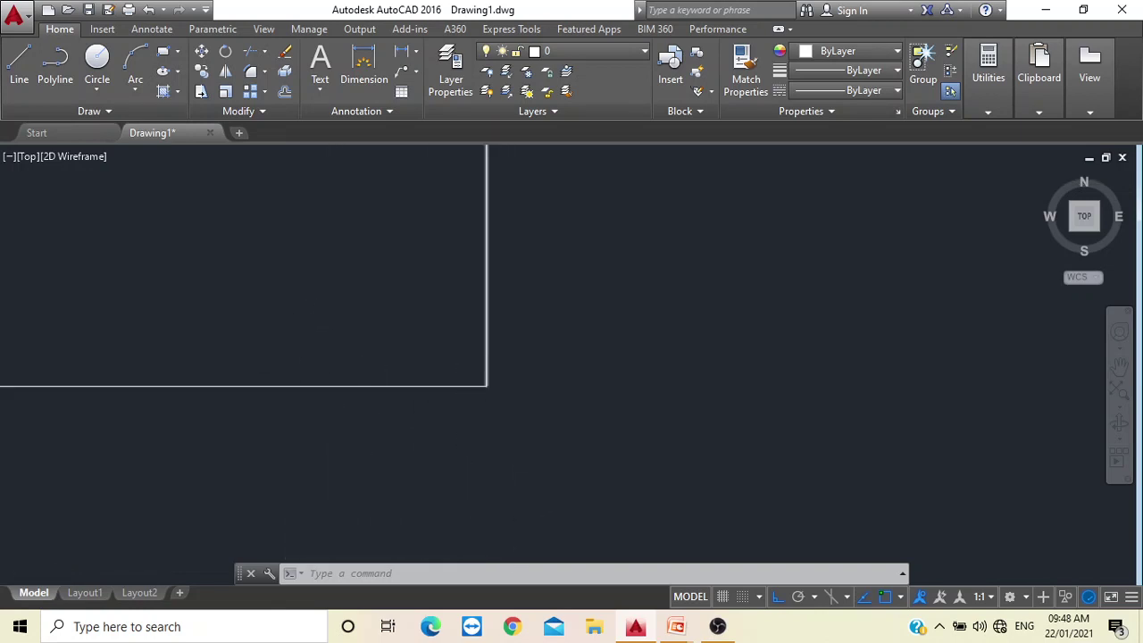
scroll(510, 518, "down", 1)
scroll(523, 520, "up", 2)
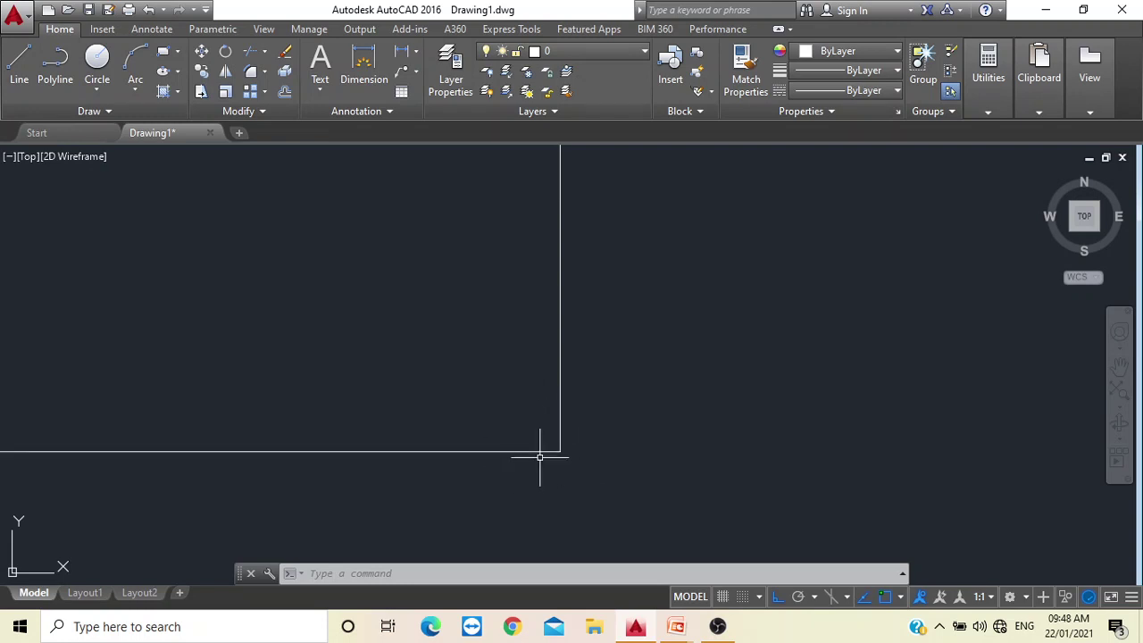
scroll(602, 449, "down", 5)
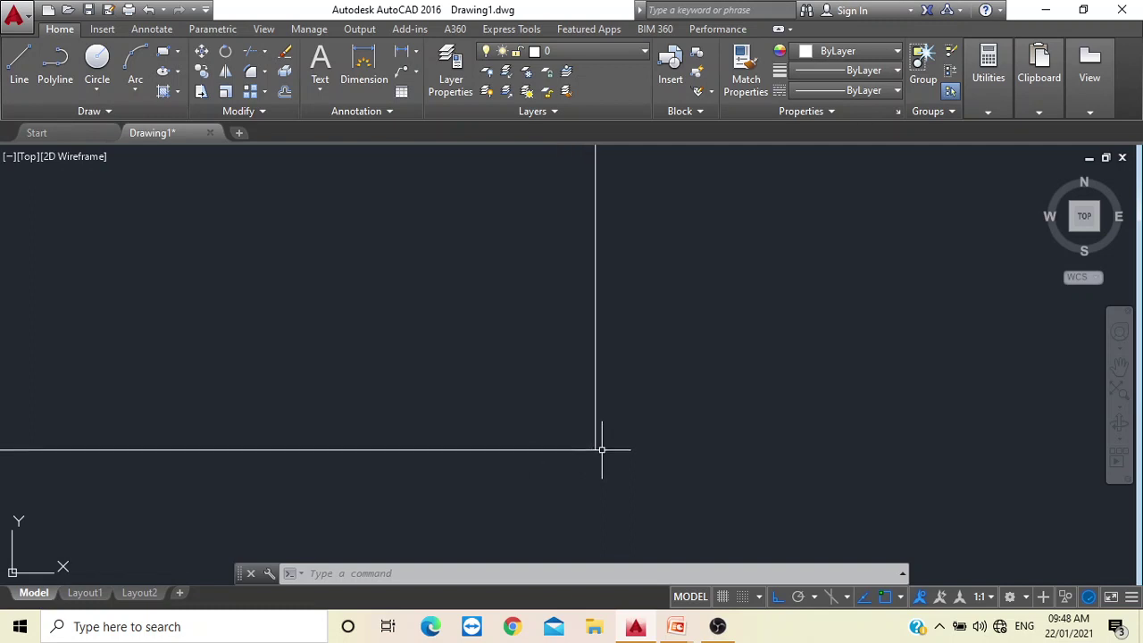
scroll(601, 449, "down", 8)
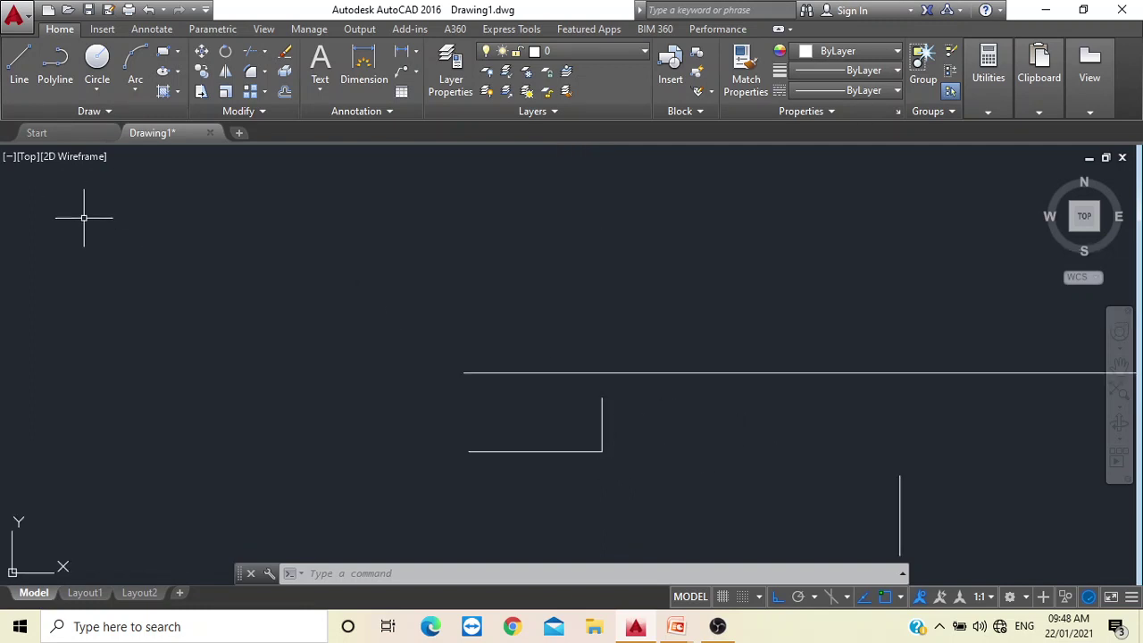
key("Escape")
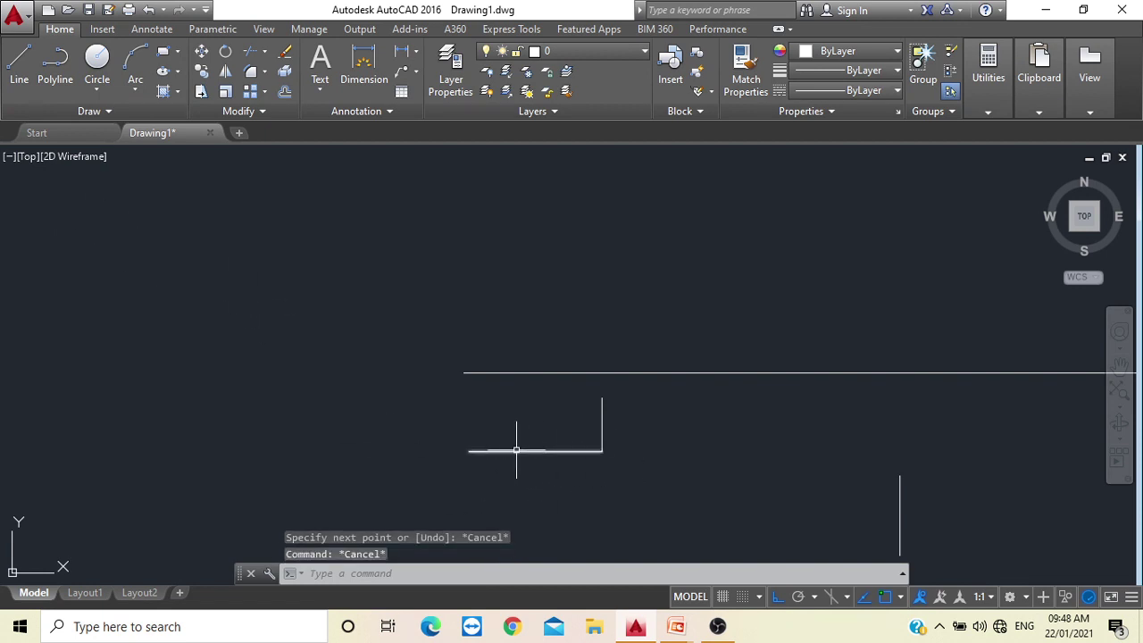
Drop a 150-unit vertical line from the midpoint of the L's horizontal line.
left_click(19, 72)
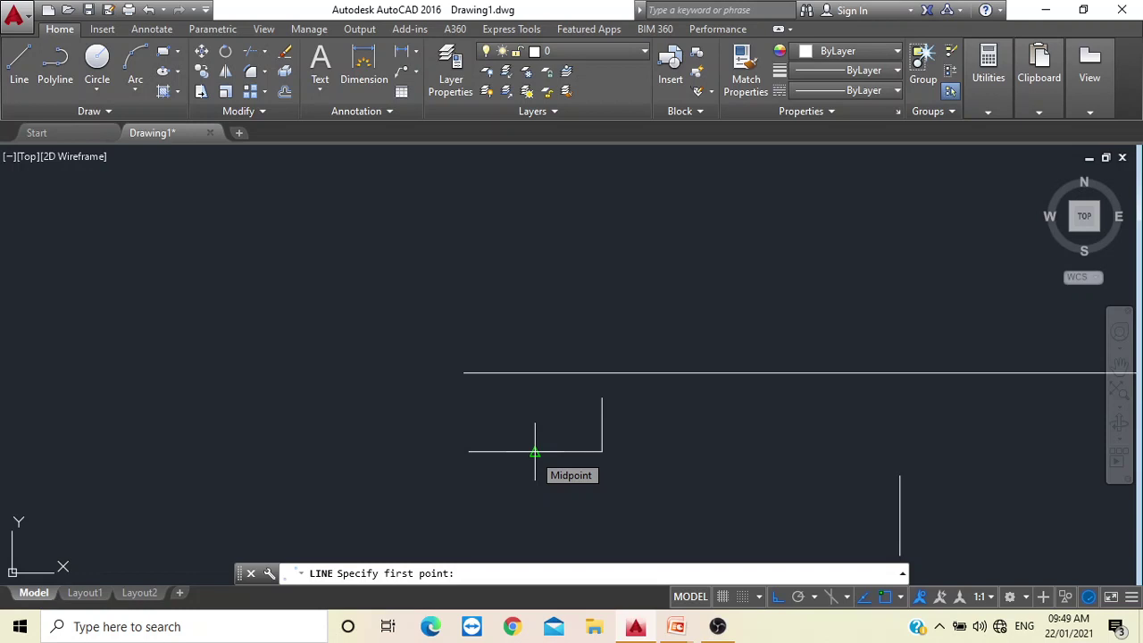
left_click(535, 452)
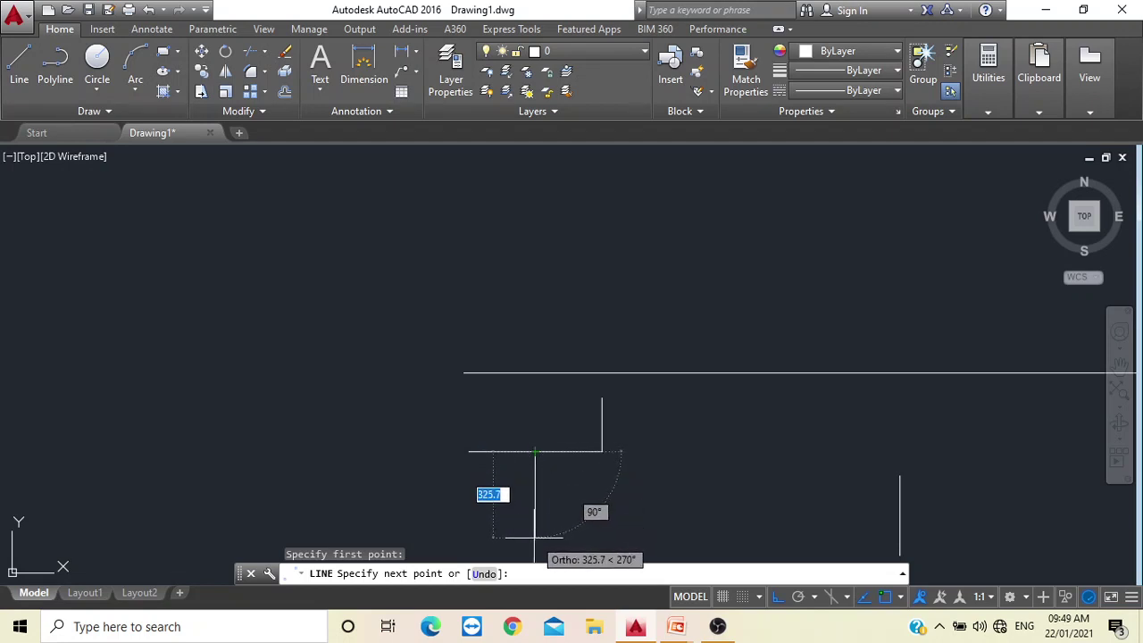
type("150")
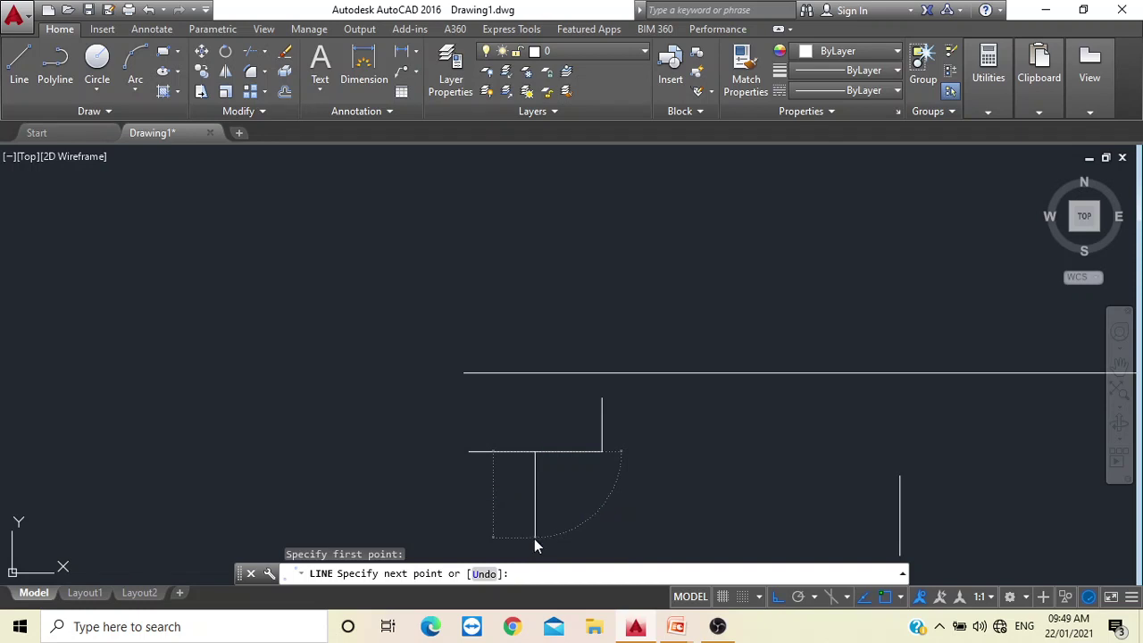
key("Return")
key("Escape")
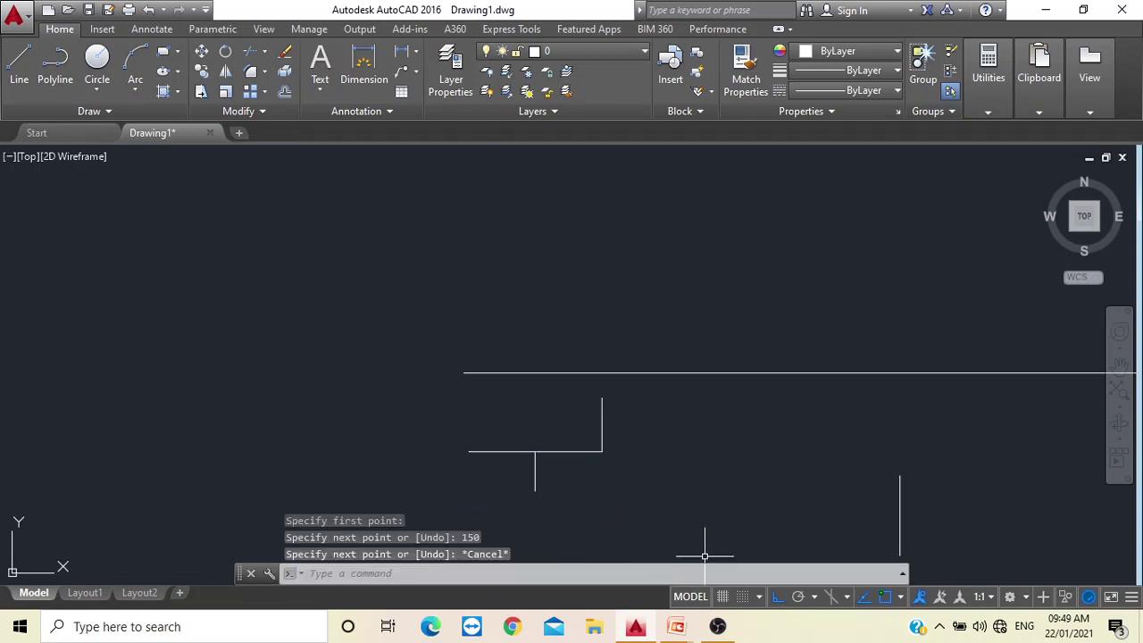
scroll(696, 518, "down", 3)
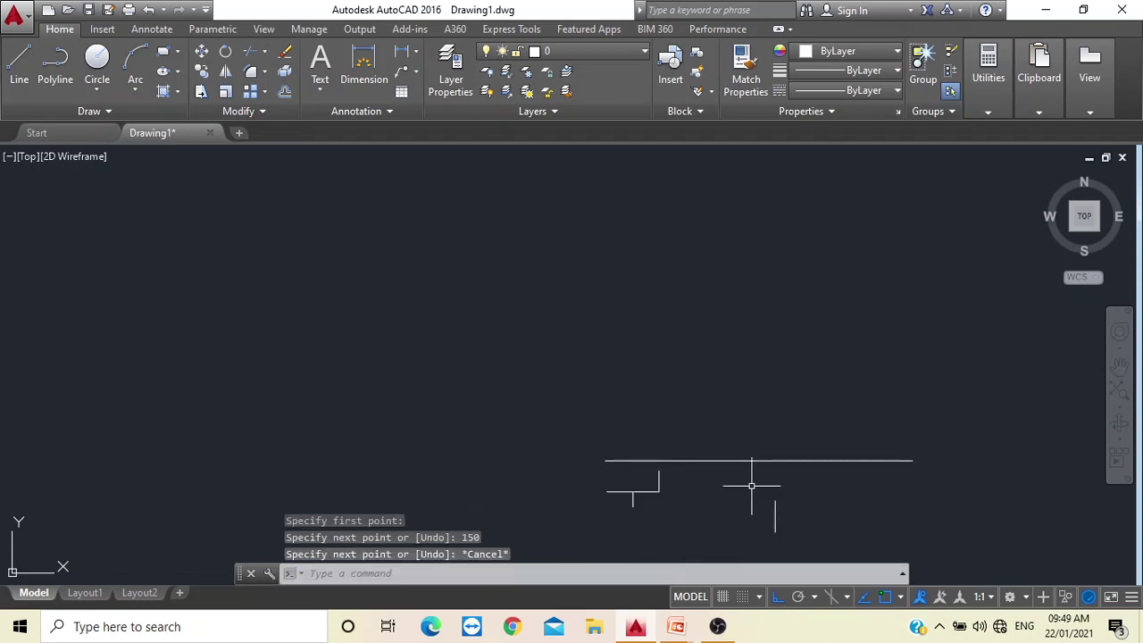
middle_click_drag(750, 479, 546, 338)
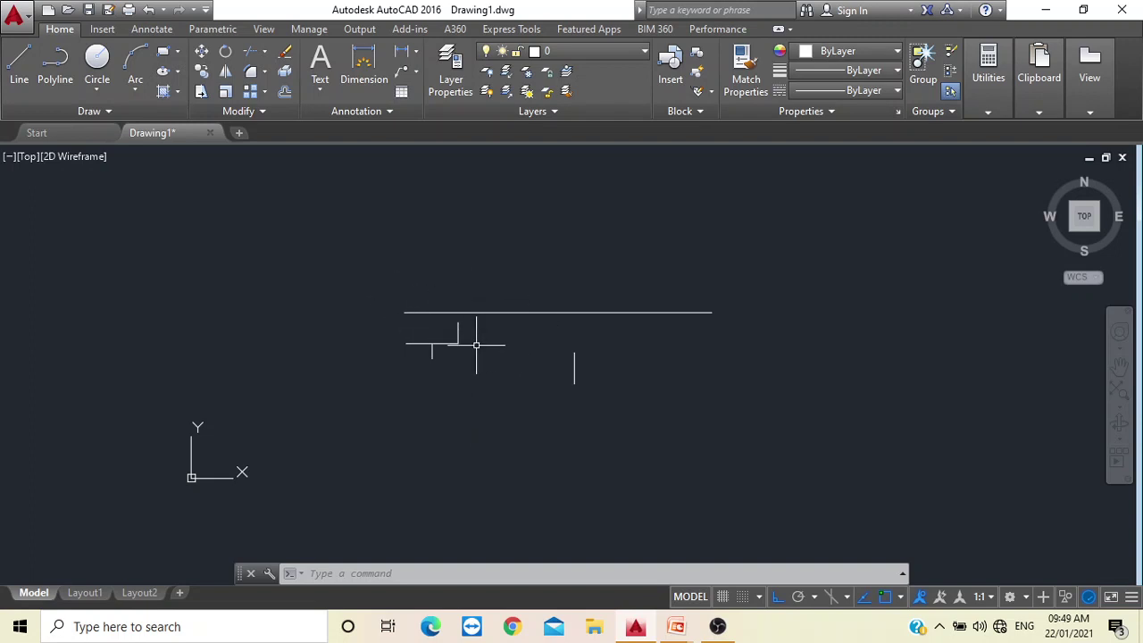
scroll(477, 345, "up", 2)
scroll(478, 346, "up", 2)
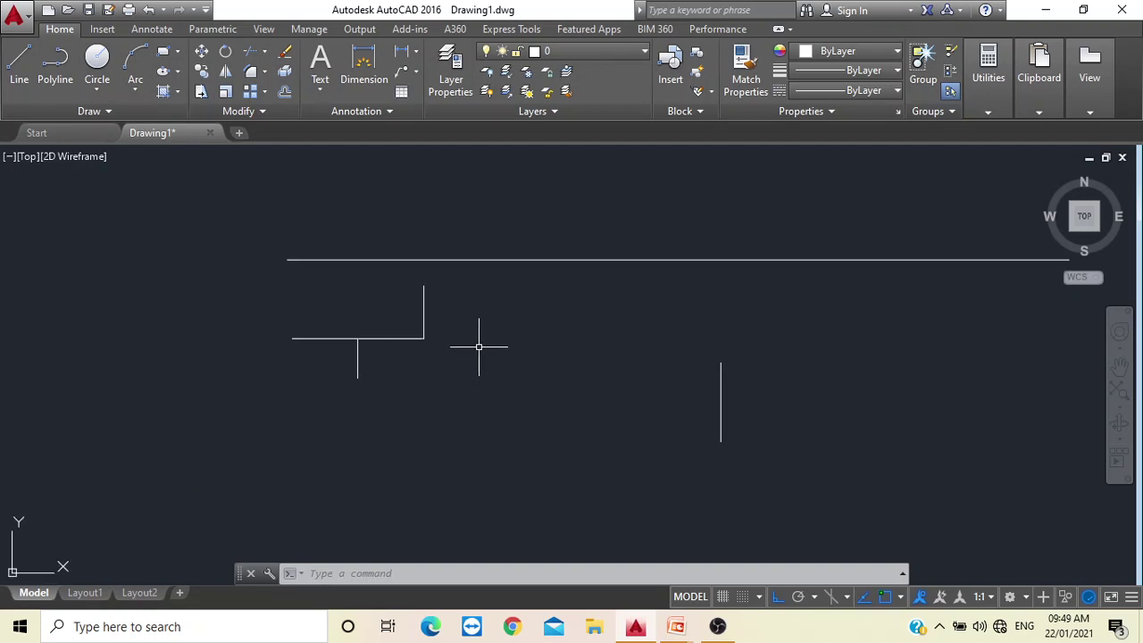
scroll(477, 346, "down", 2)
scroll(479, 346, "up", 2)
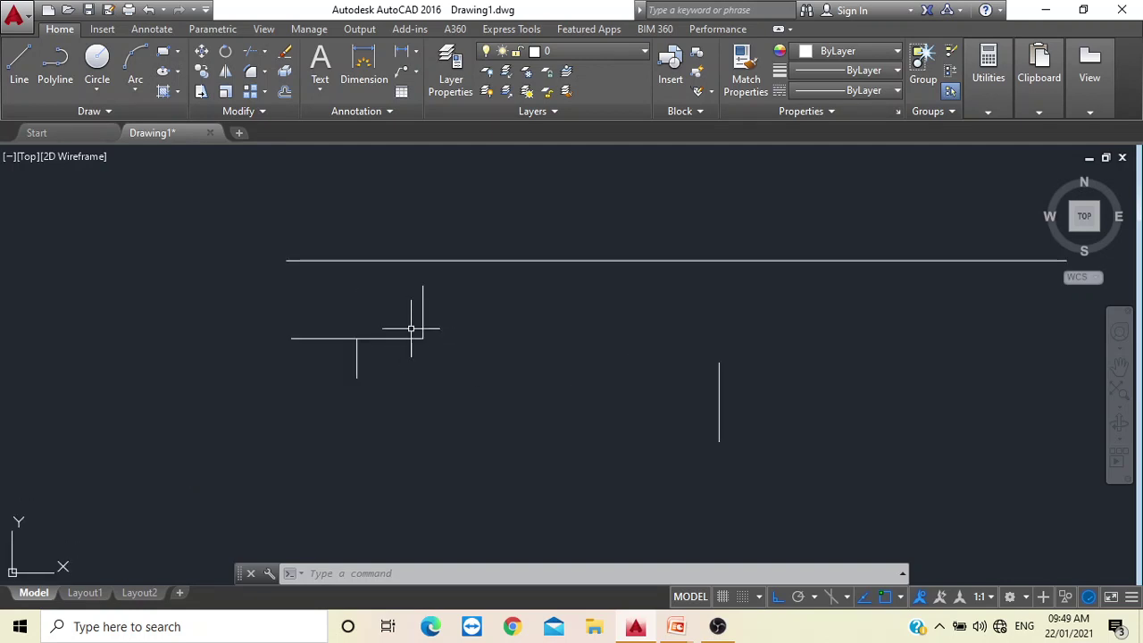
scroll(422, 338, "up", 9)
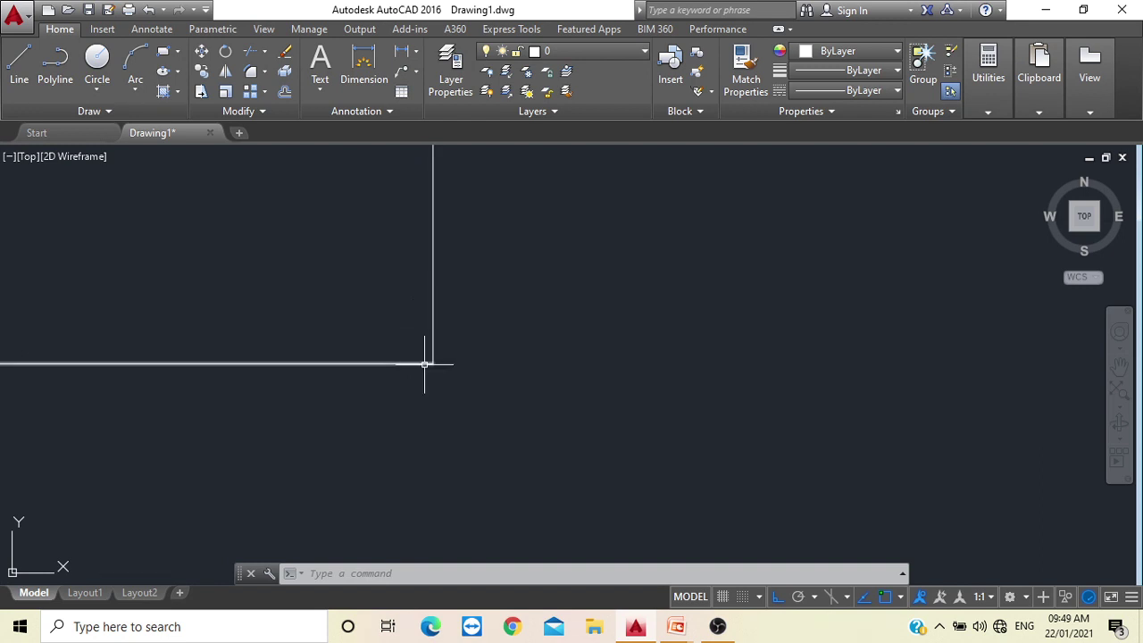
scroll(421, 362, "down", 1)
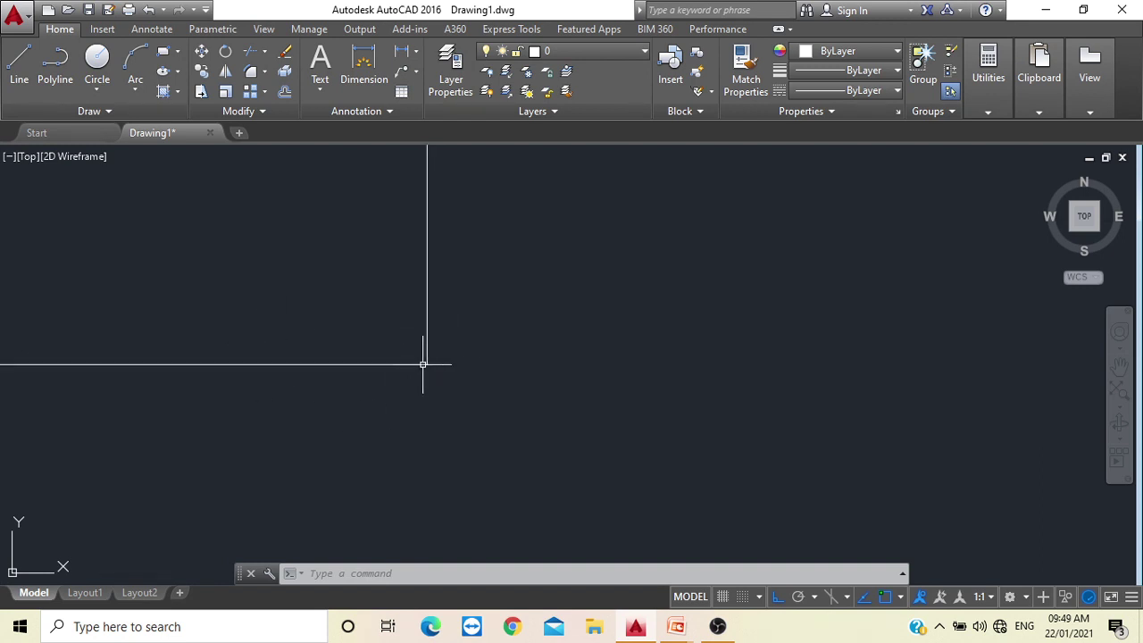
scroll(422, 364, "down", 1)
scroll(423, 364, "down", 1)
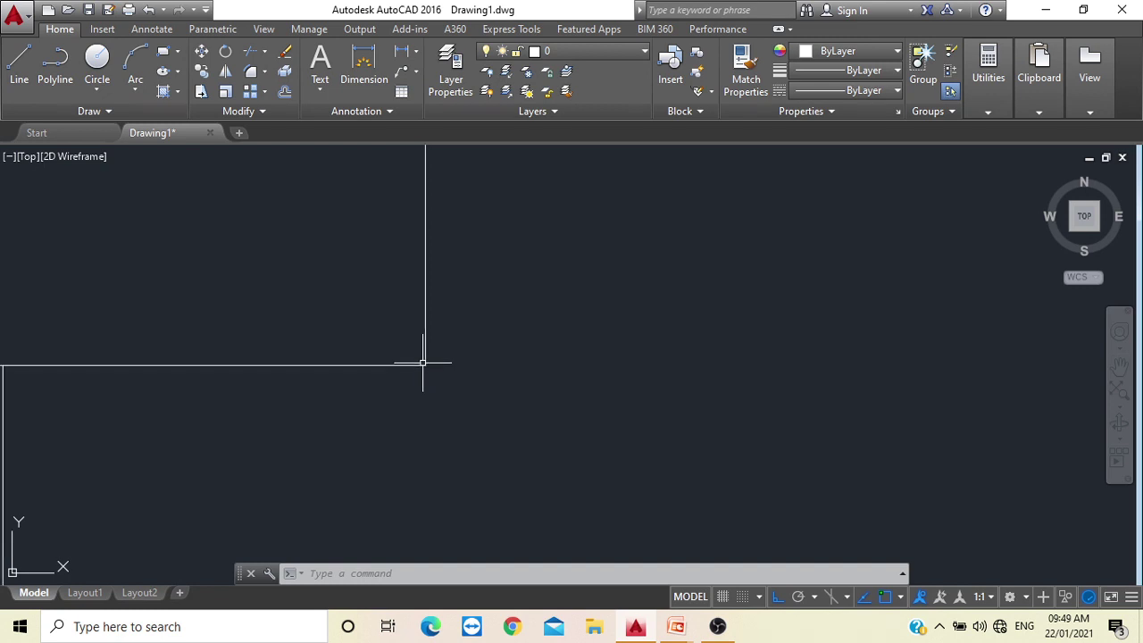
scroll(422, 362, "down", 6)
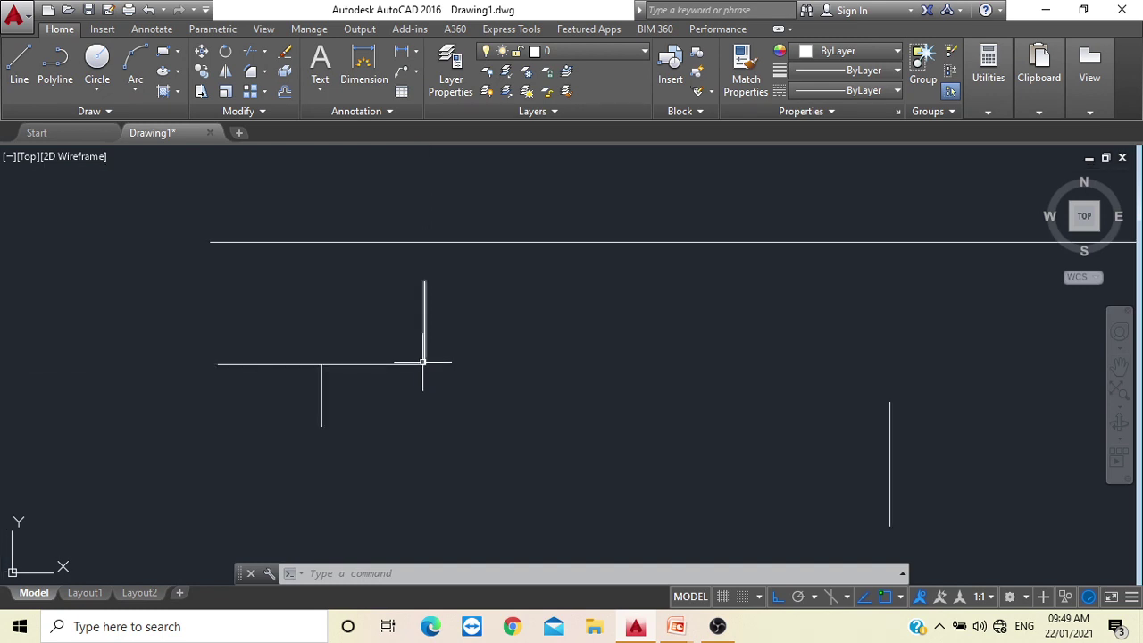
scroll(422, 360, "down", 8)
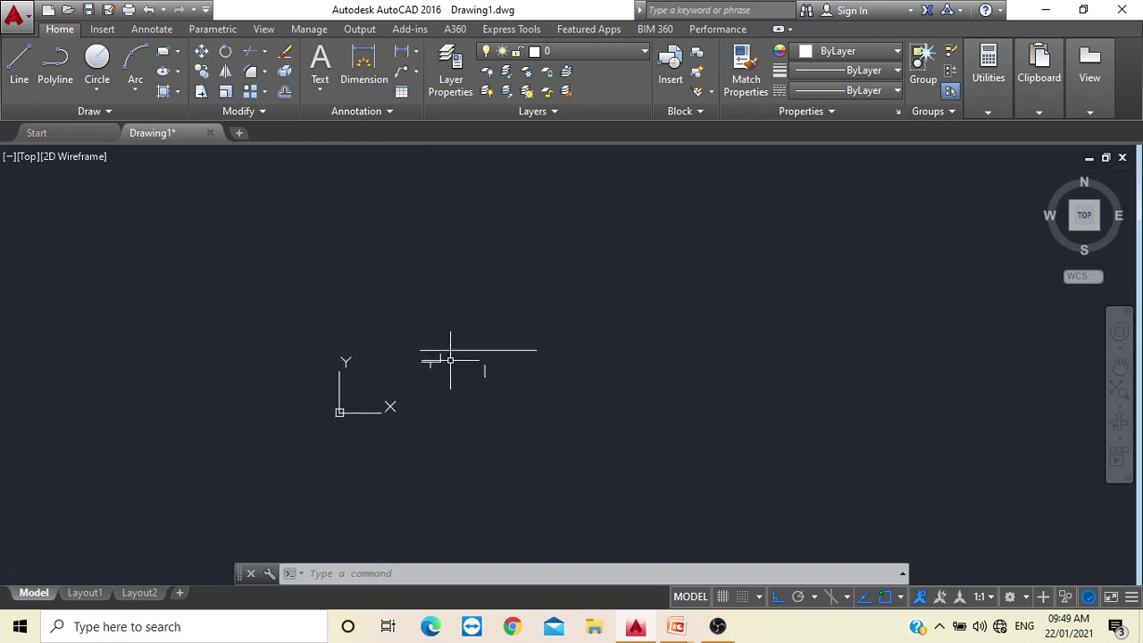
scroll(447, 375, "up", 7)
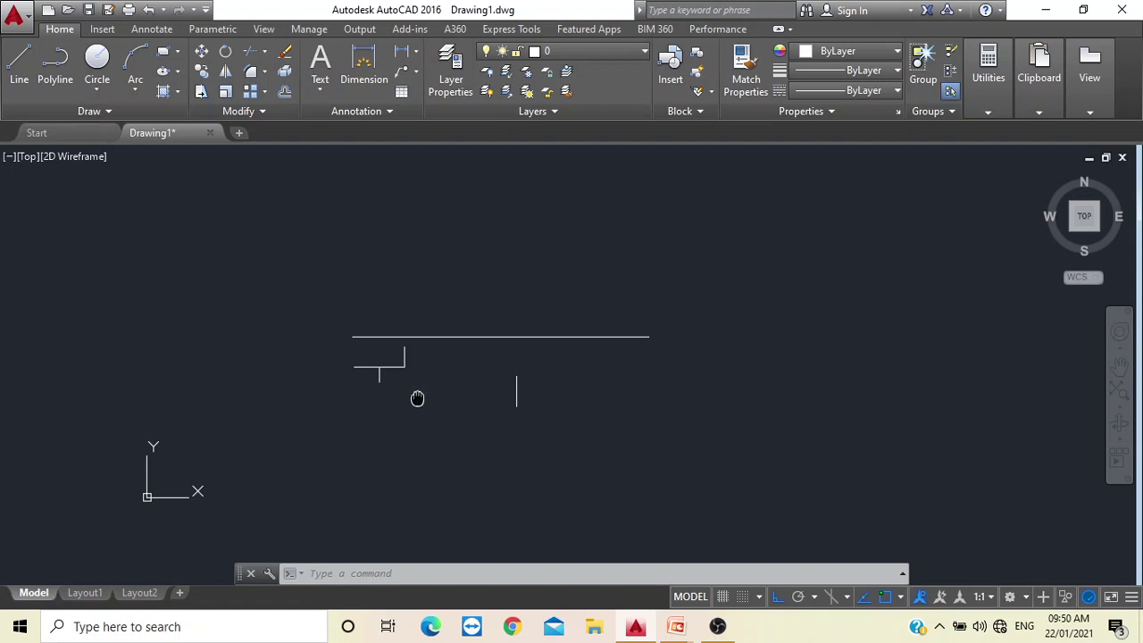
mouse_move(420, 417)
middle_mouse_down()
mouse_move(530, 372)
mouse_move(651, 352)
mouse_move(793, 304)
mouse_move(641, 278)
mouse_move(300, 268)
mouse_move(142, 411)
mouse_move(177, 351)
mouse_move(952, 291)
mouse_move(796, 524)
mouse_move(349, 407)
mouse_move(341, 447)
mouse_move(778, 322)
mouse_move(375, 314)
mouse_move(241, 527)
mouse_move(615, 365)
mouse_move(334, 436)
mouse_move(456, 421)
middle_mouse_up()
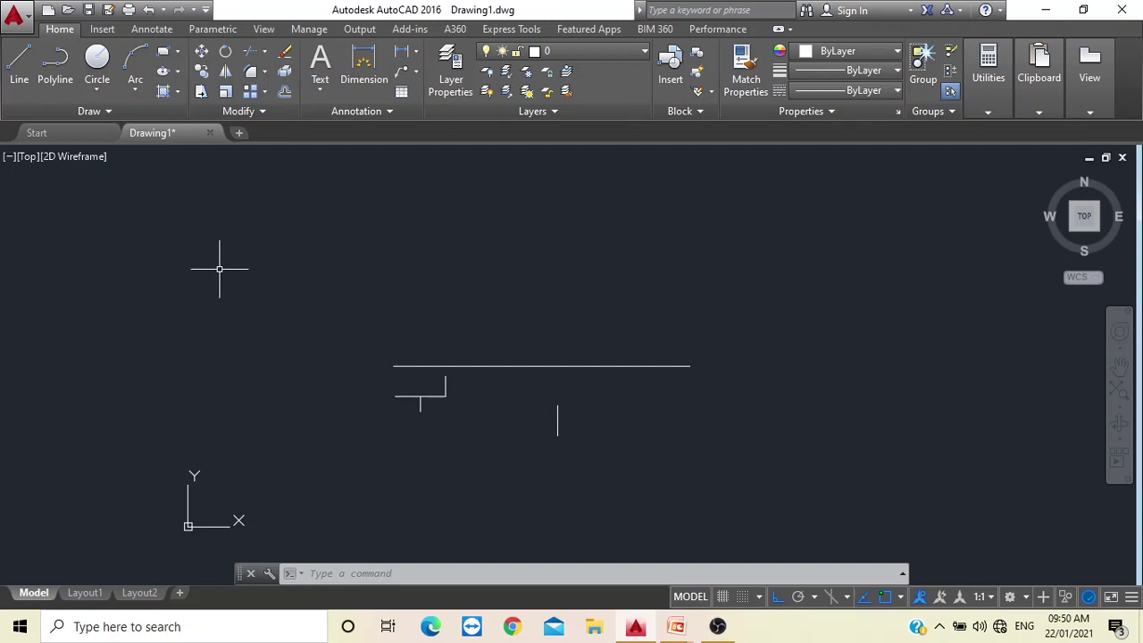
With Ortho off, draw a line rising about 35 degrees from the long line's right end.
left_click(20, 81)
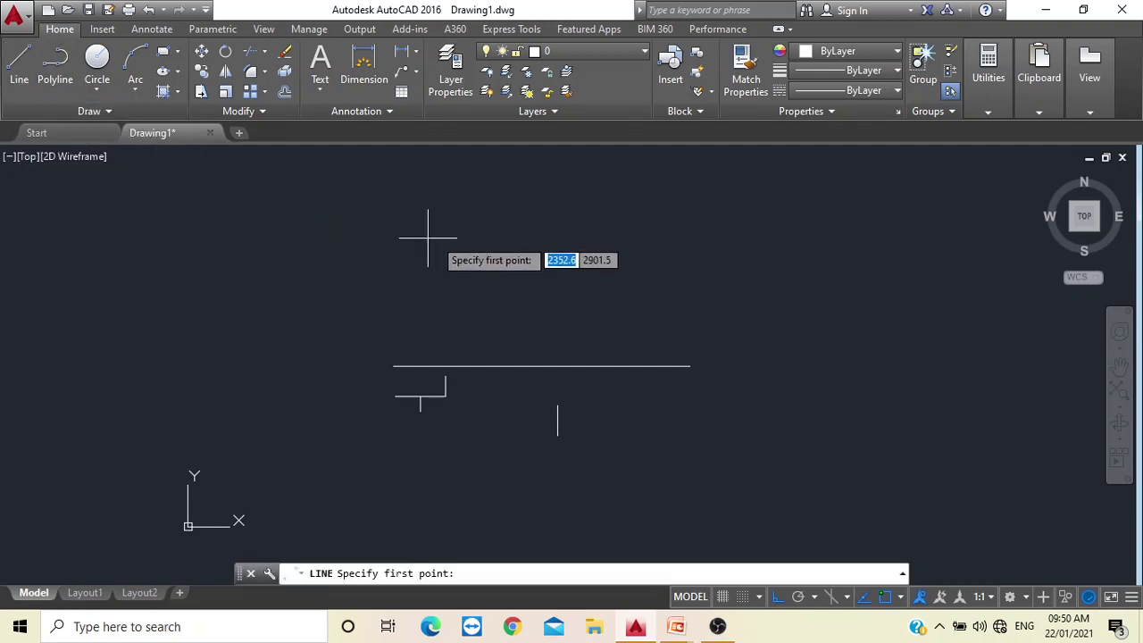
left_click(689, 366)
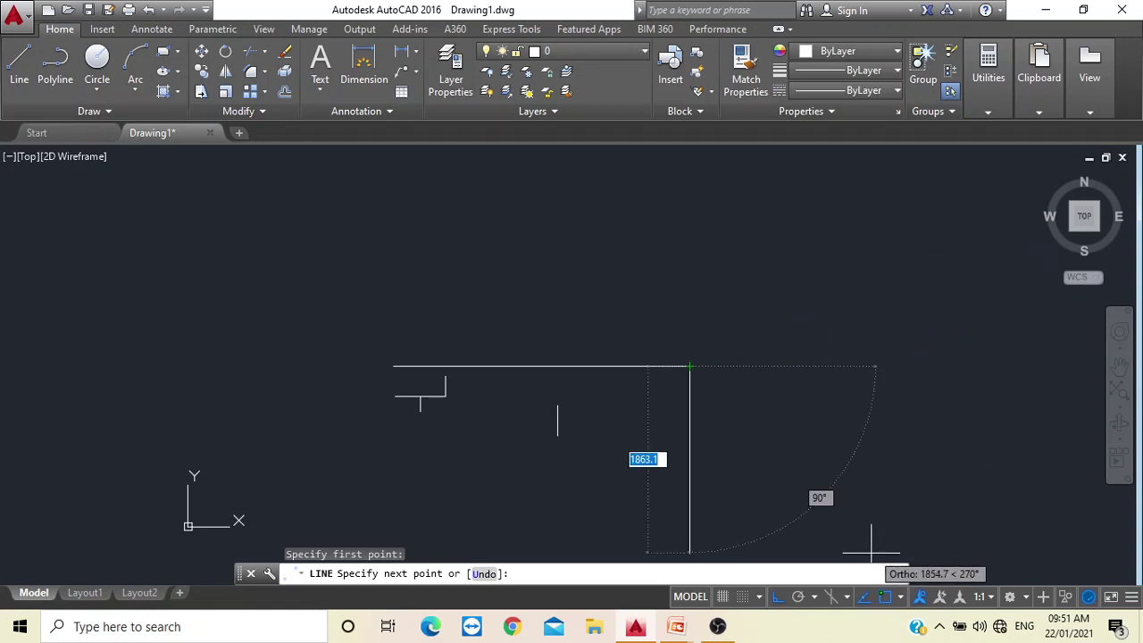
left_click(777, 598)
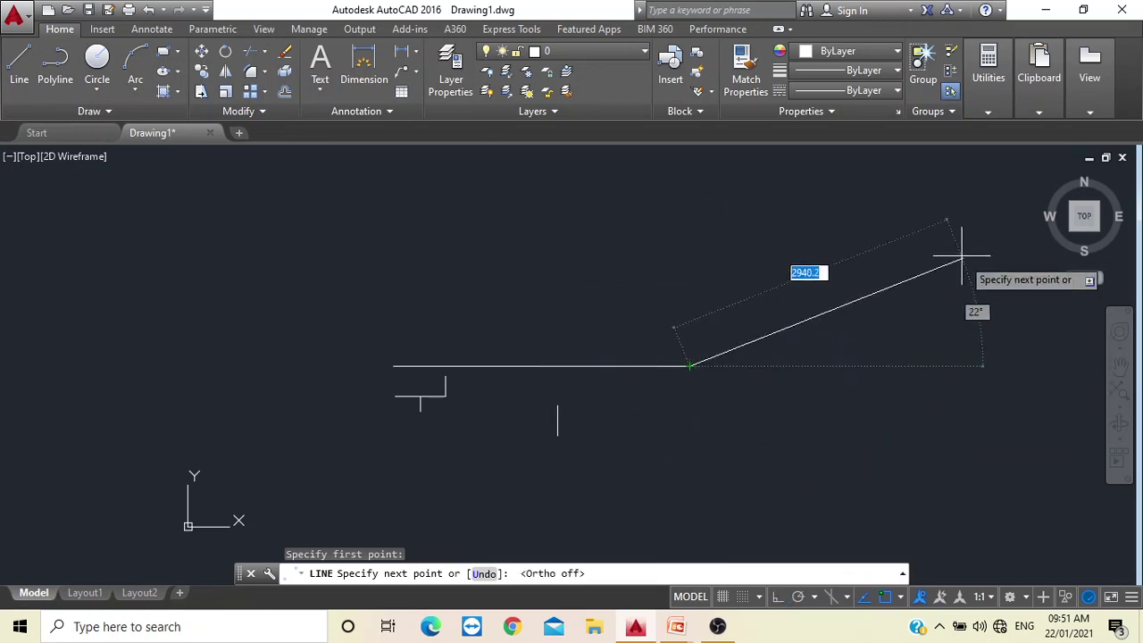
left_click(949, 187)
key("Escape")
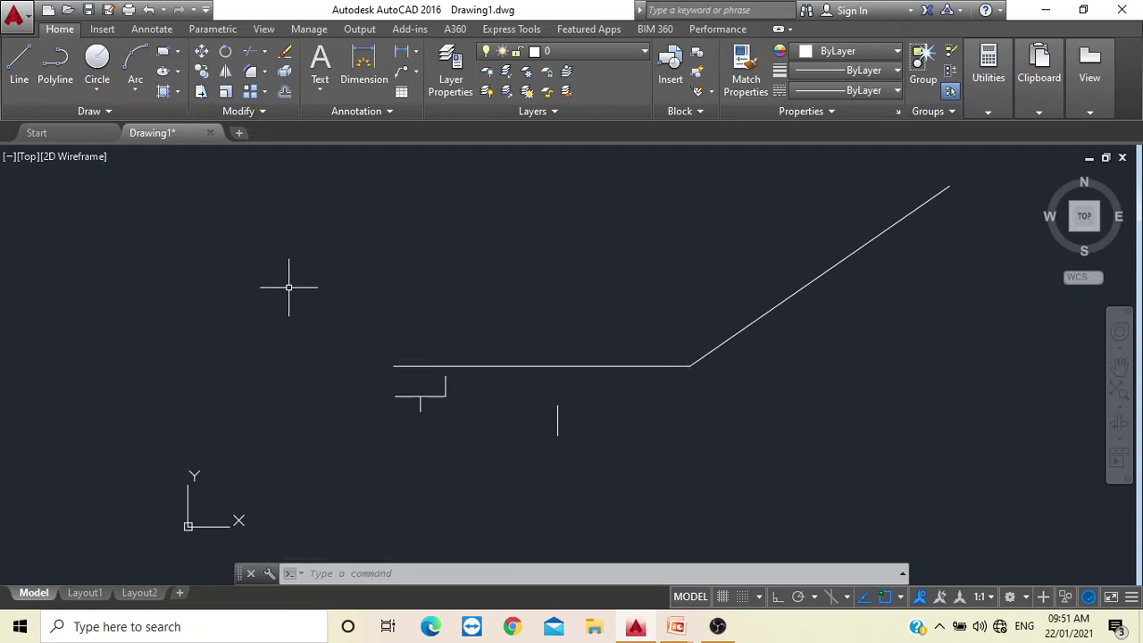
Draw a 150-unit segment starting from the long line's left end.
left_click(23, 89)
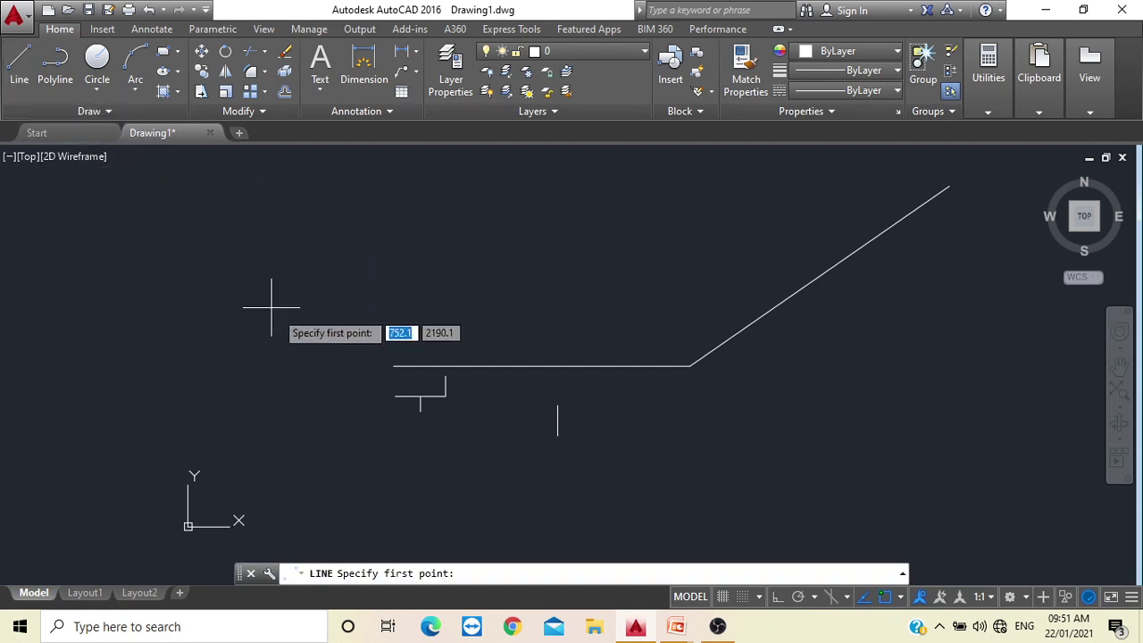
left_click(391, 364)
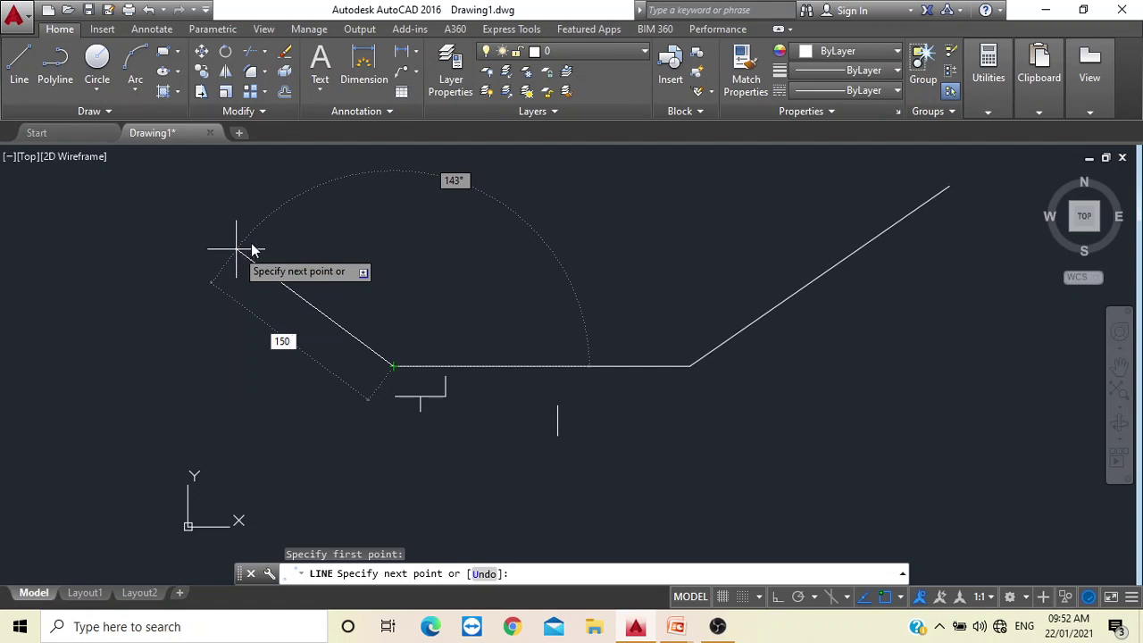
key("Return")
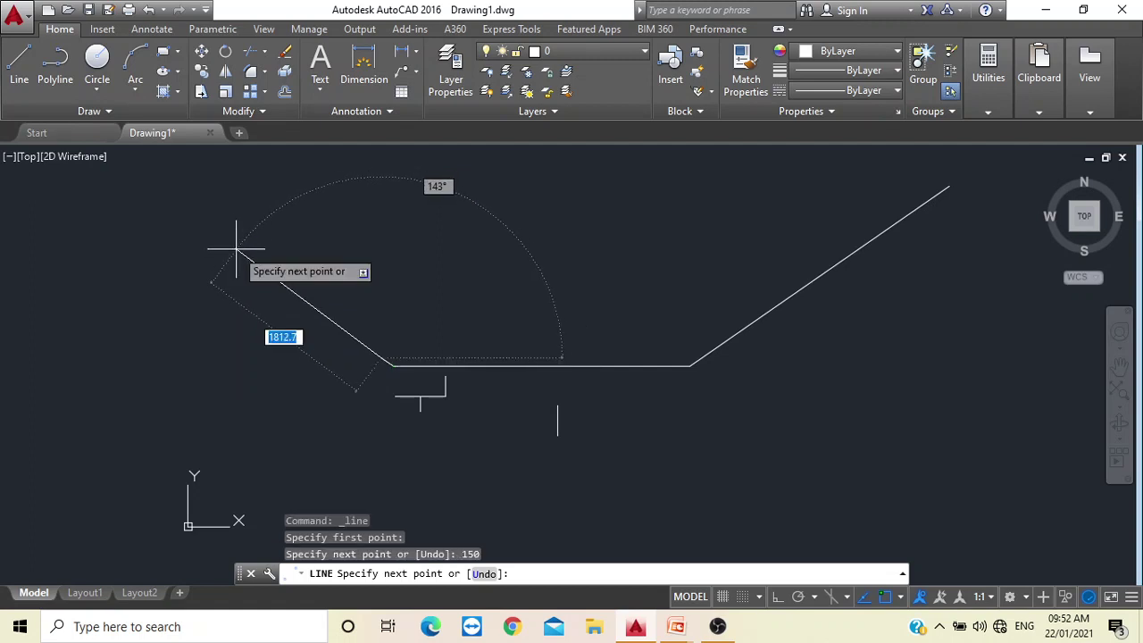
key("Escape")
Zoom and pan to frame the long line and diagonal, leaving space on the right.
scroll(366, 358, "up", 5)
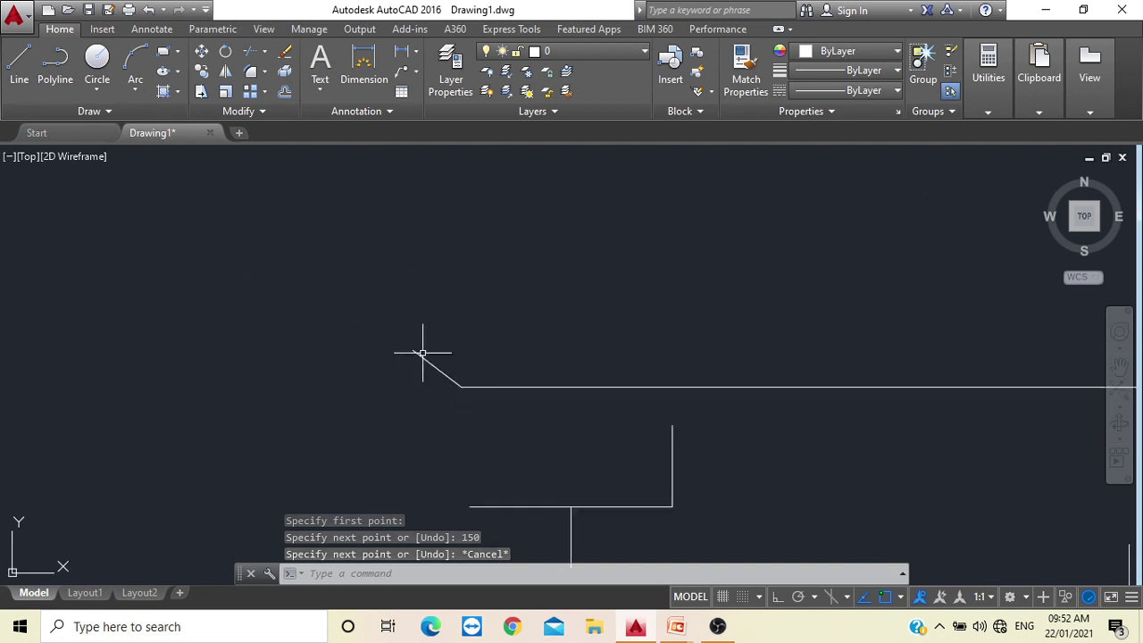
scroll(458, 373, "down", 2)
scroll(457, 373, "down", 6)
scroll(613, 395, "up", 2)
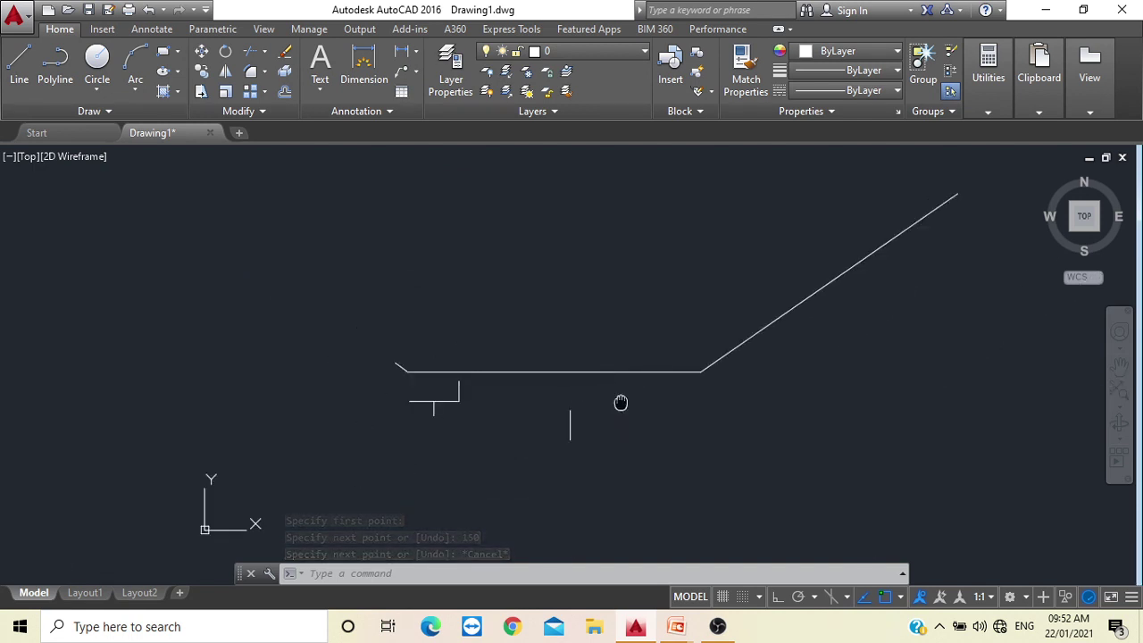
middle_click_drag(620, 401, 583, 404)
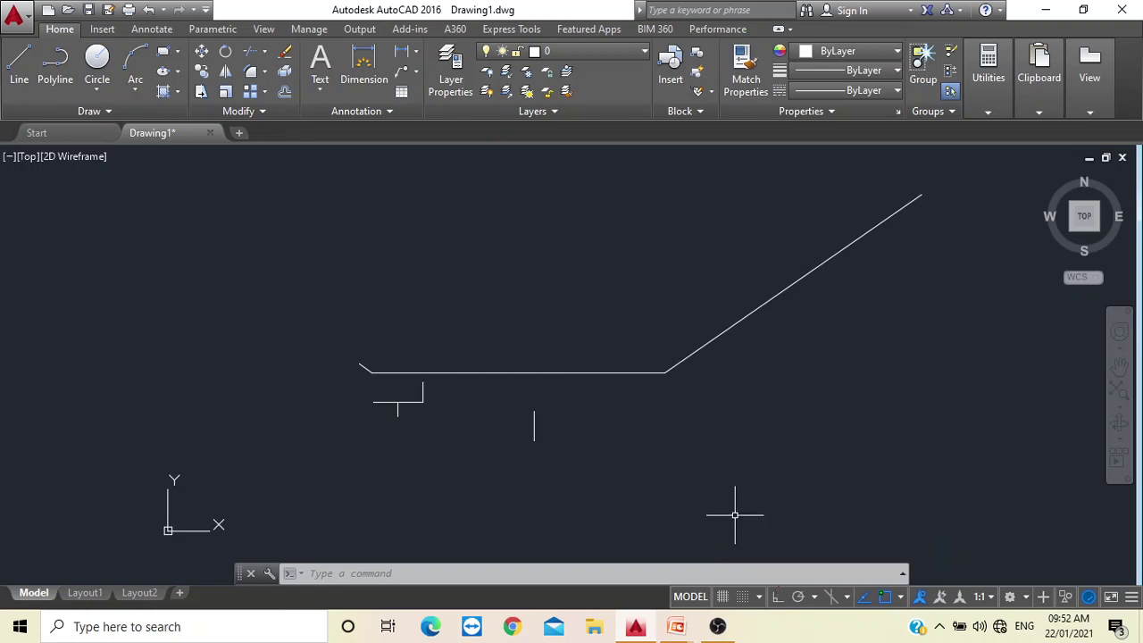
middle_click_drag(627, 353, 378, 349)
scroll(387, 349, "down", 2)
scroll(457, 350, "down", 2)
mouse_move(489, 351)
middle_mouse_down()
mouse_move(431, 380)
mouse_move(485, 380)
middle_mouse_up()
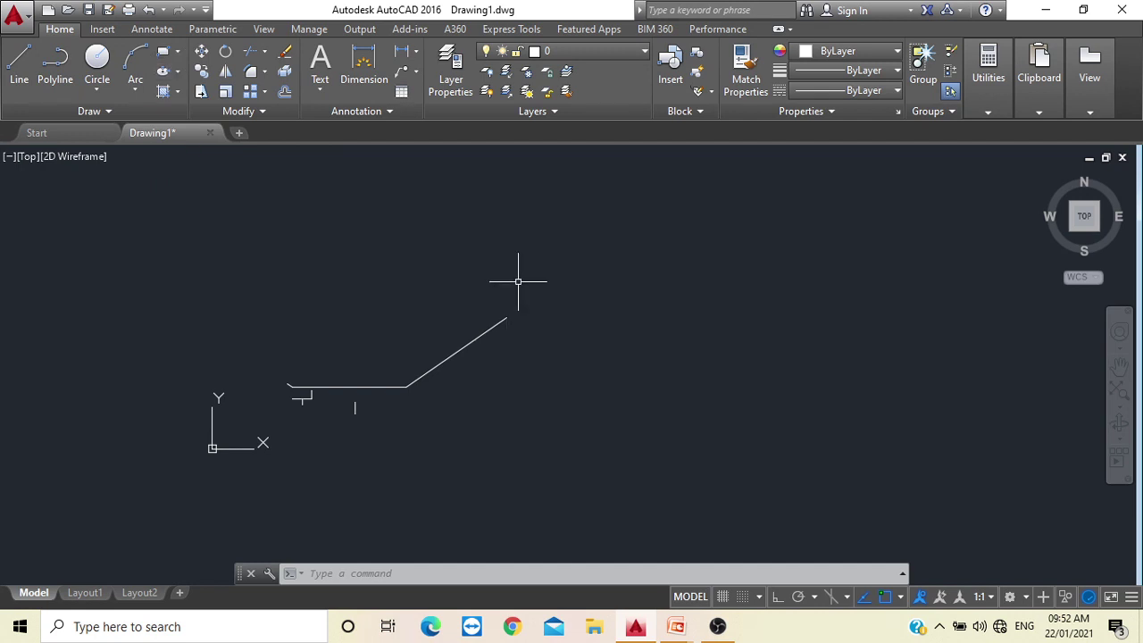
mouse_move(564, 326)
middle_mouse_down()
mouse_move(349, 301)
mouse_move(299, 311)
middle_mouse_up()
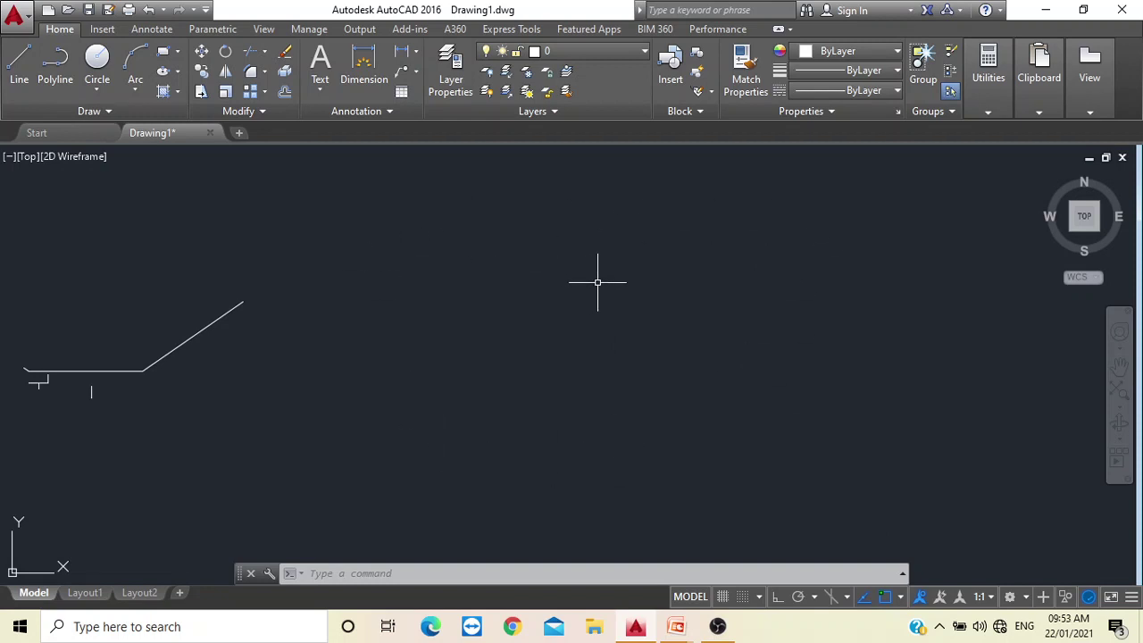
Draw a circle of radius about 4428.8 to the right of the angled line.
key("Escape")
key("Escape")
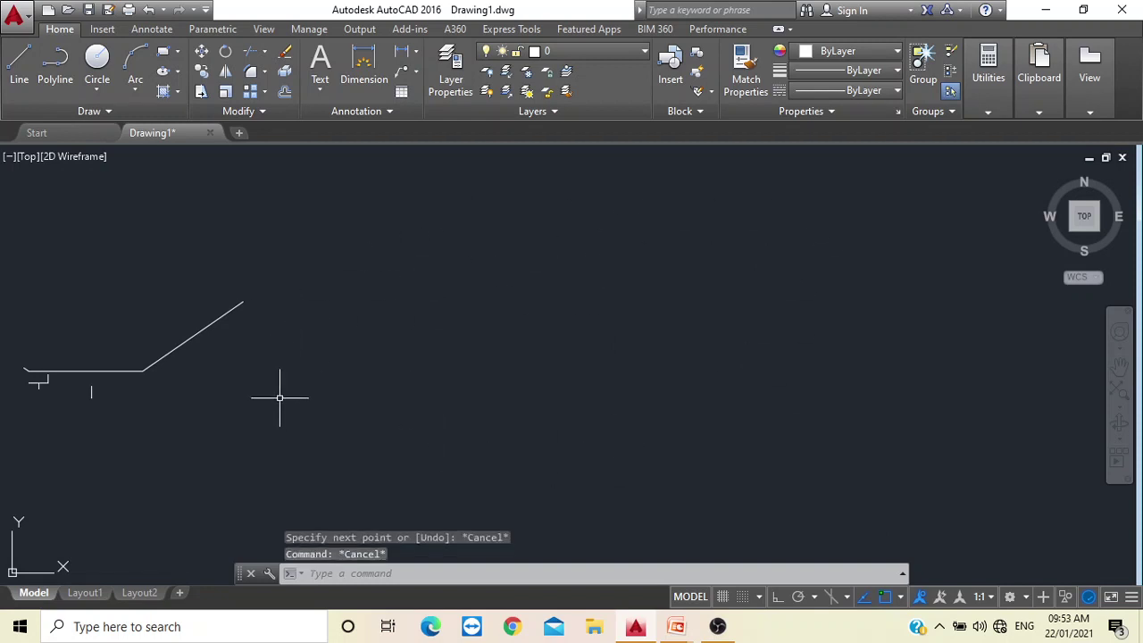
left_click(97, 59)
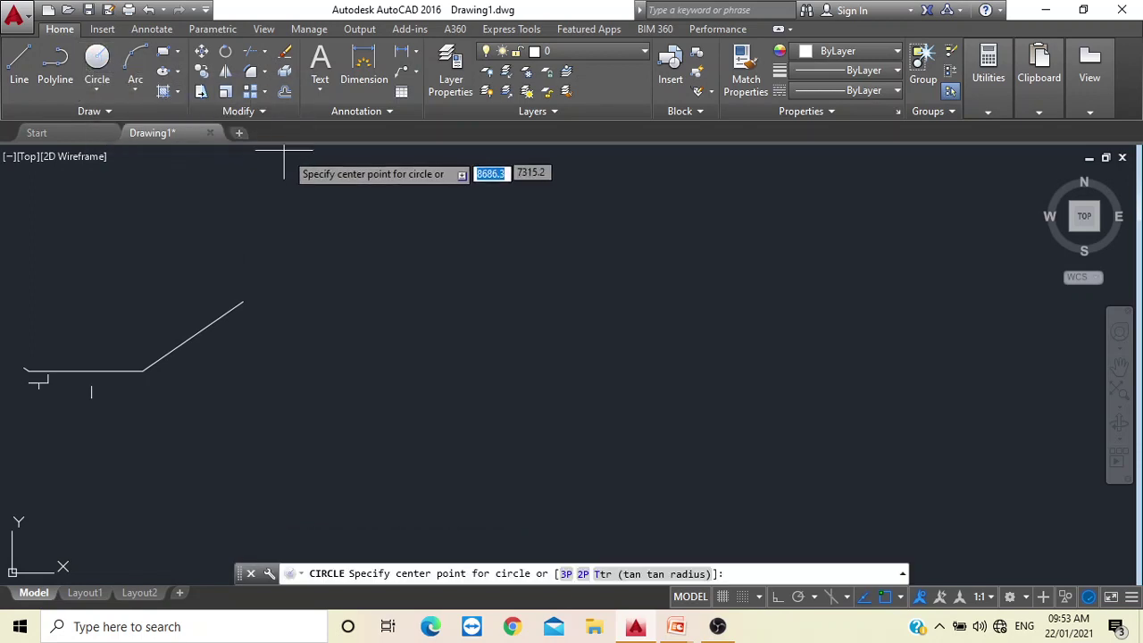
left_click(517, 356)
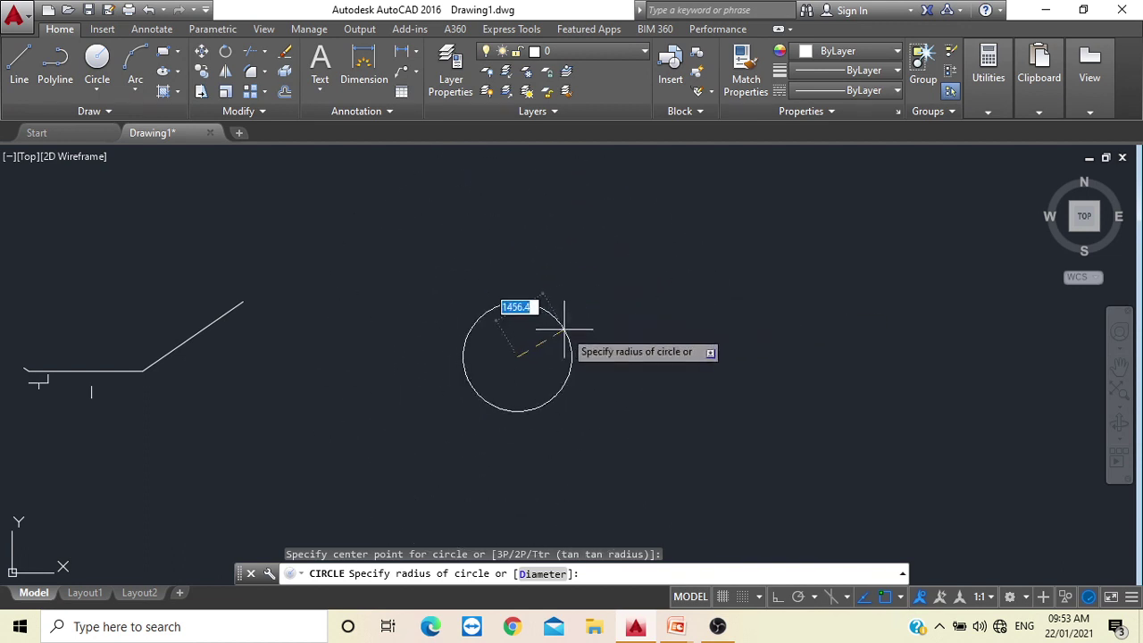
left_click(679, 309)
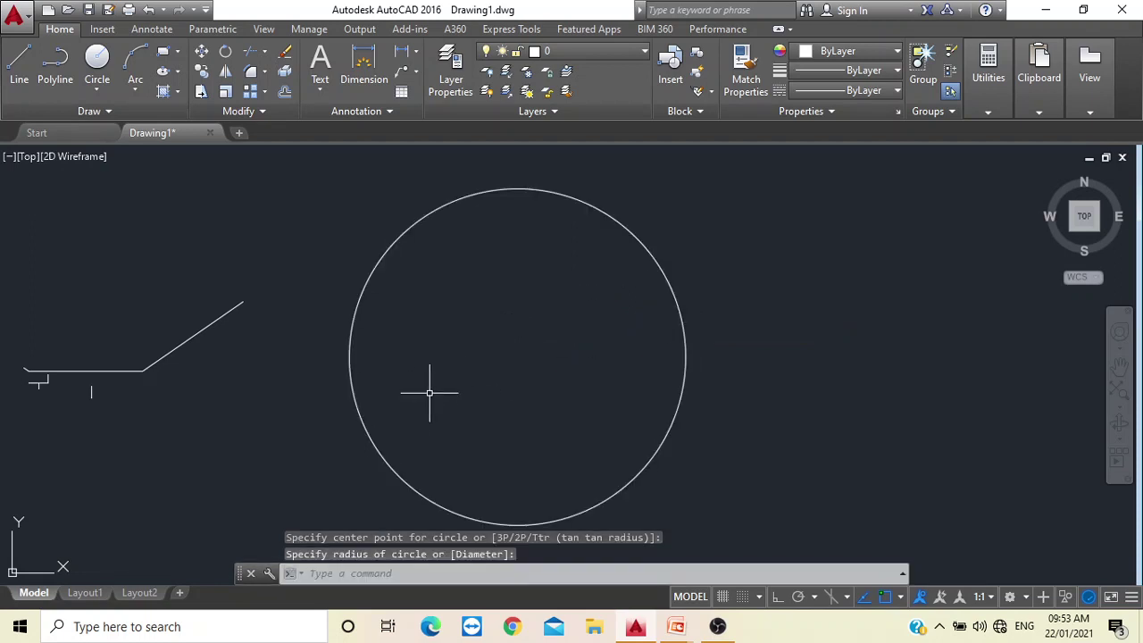
scroll(429, 393, "down", 2)
middle_click_drag(531, 389, 475, 388)
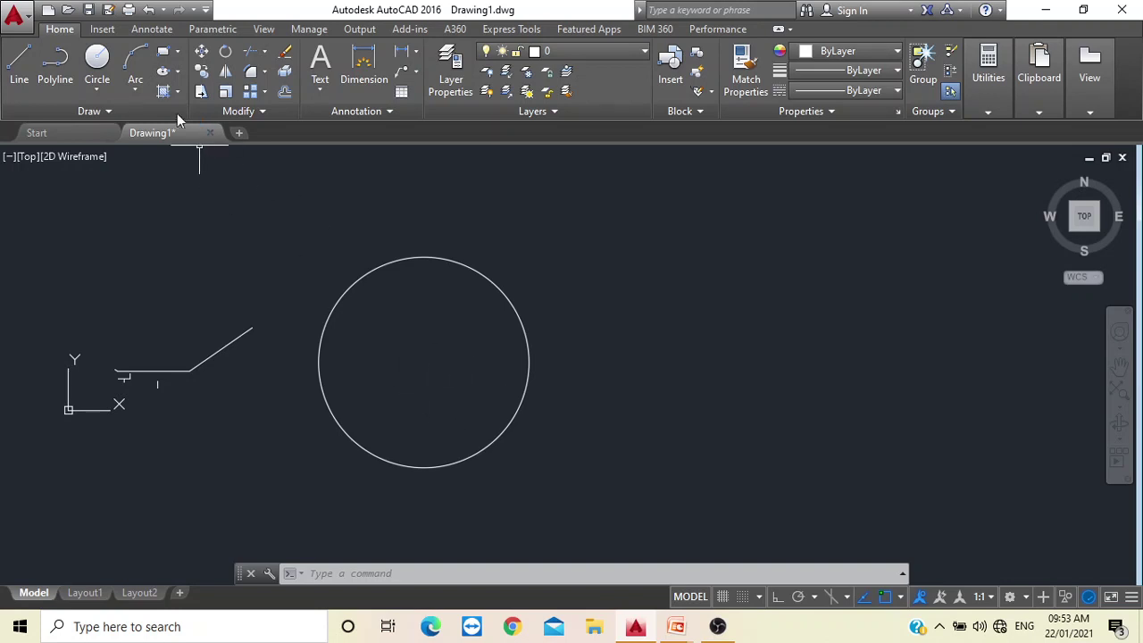
Draw a circle of radius 500 centred just right of the large circle.
left_click(105, 65)
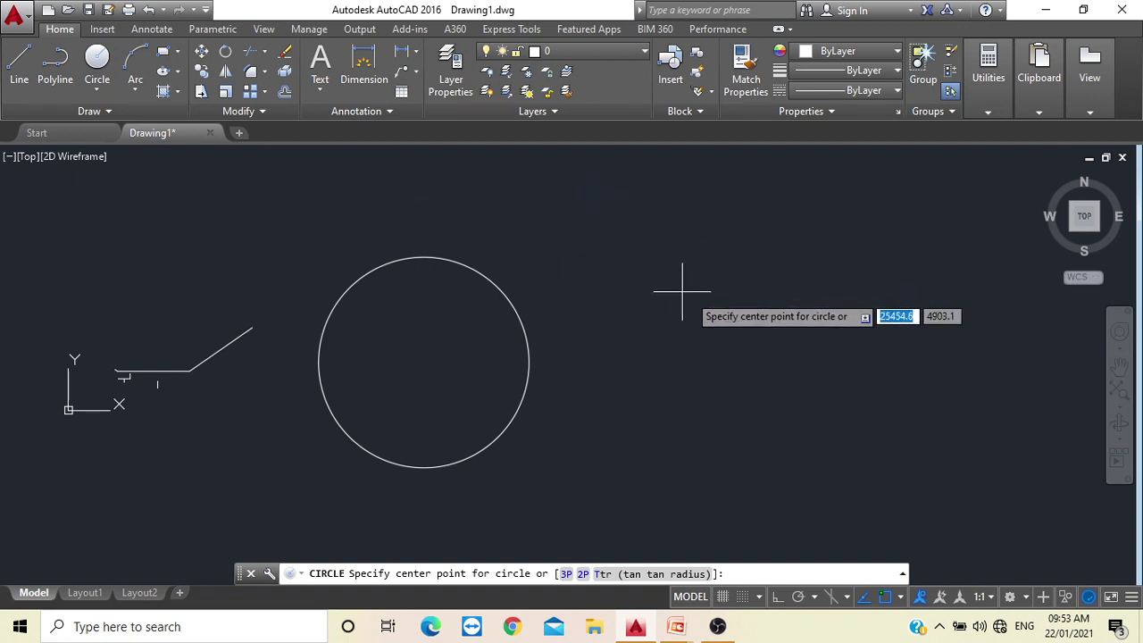
middle_click_drag(806, 375, 709, 362)
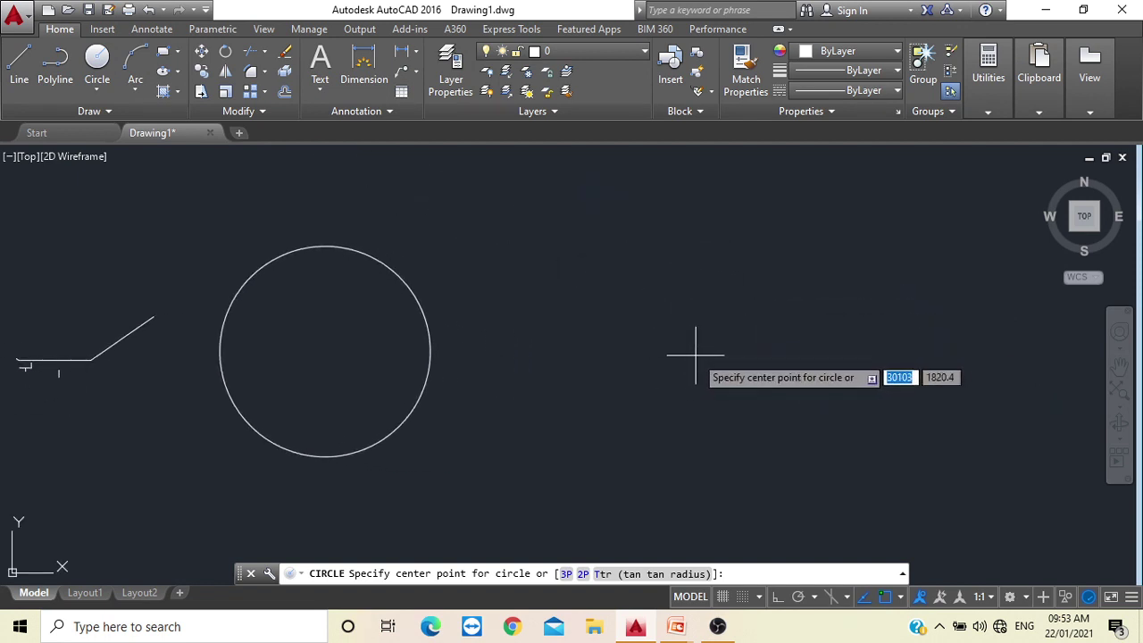
left_click(695, 356)
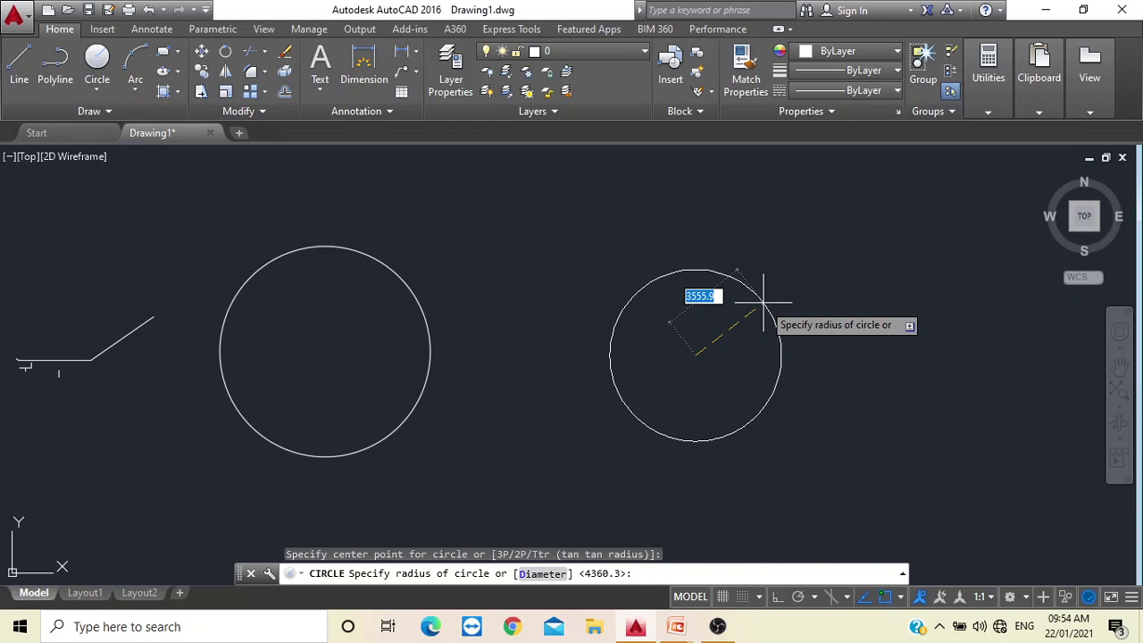
type("500")
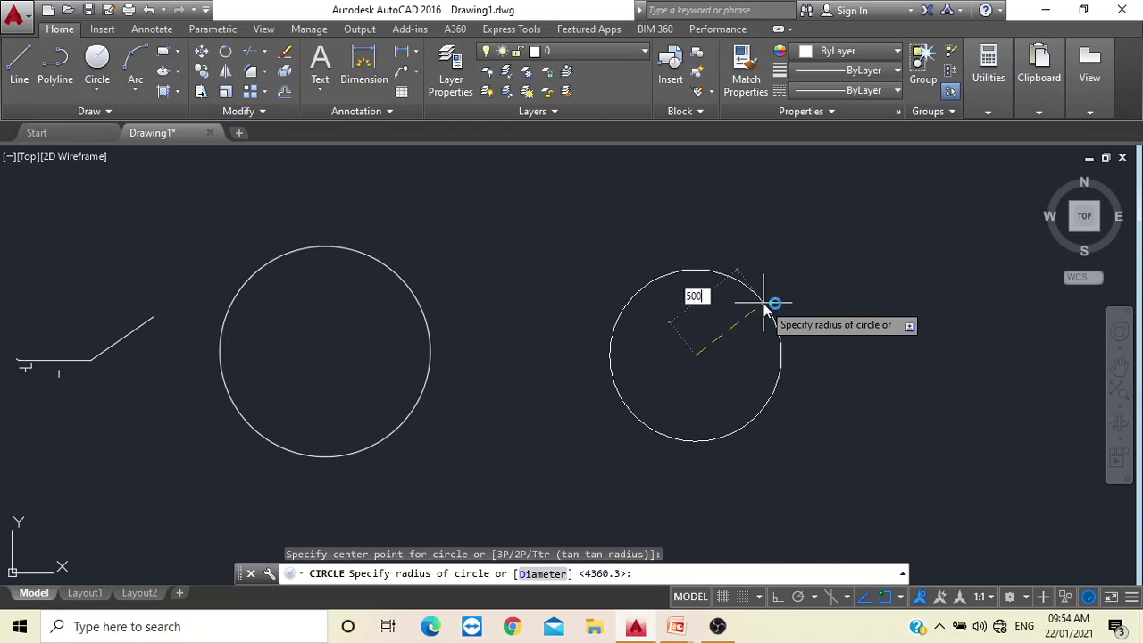
key("Return")
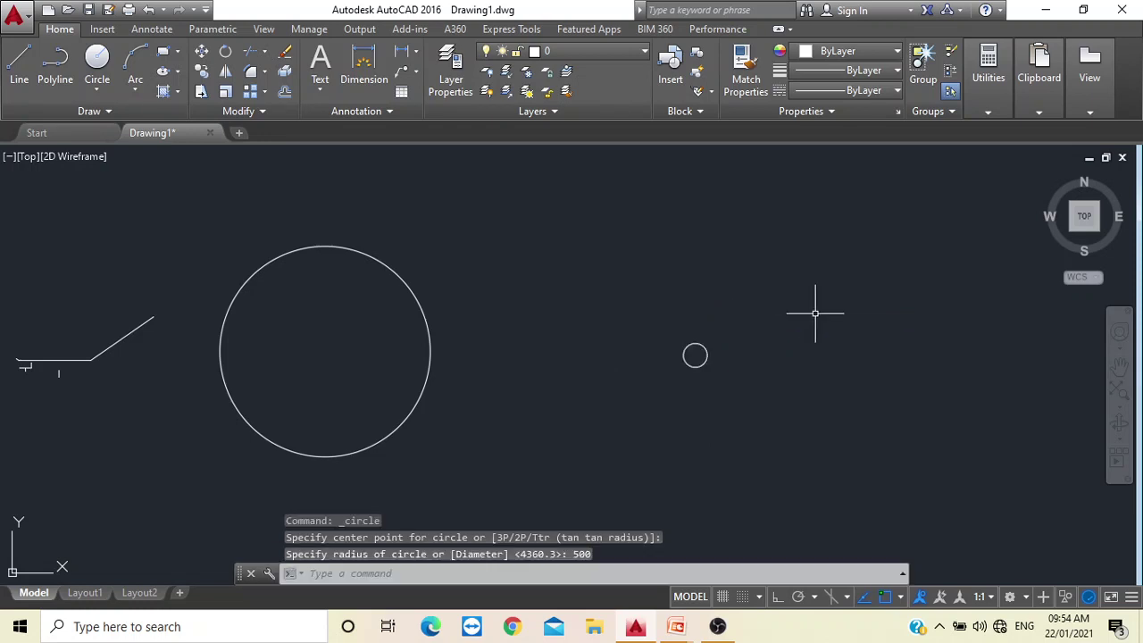
scroll(692, 359, "up", 4)
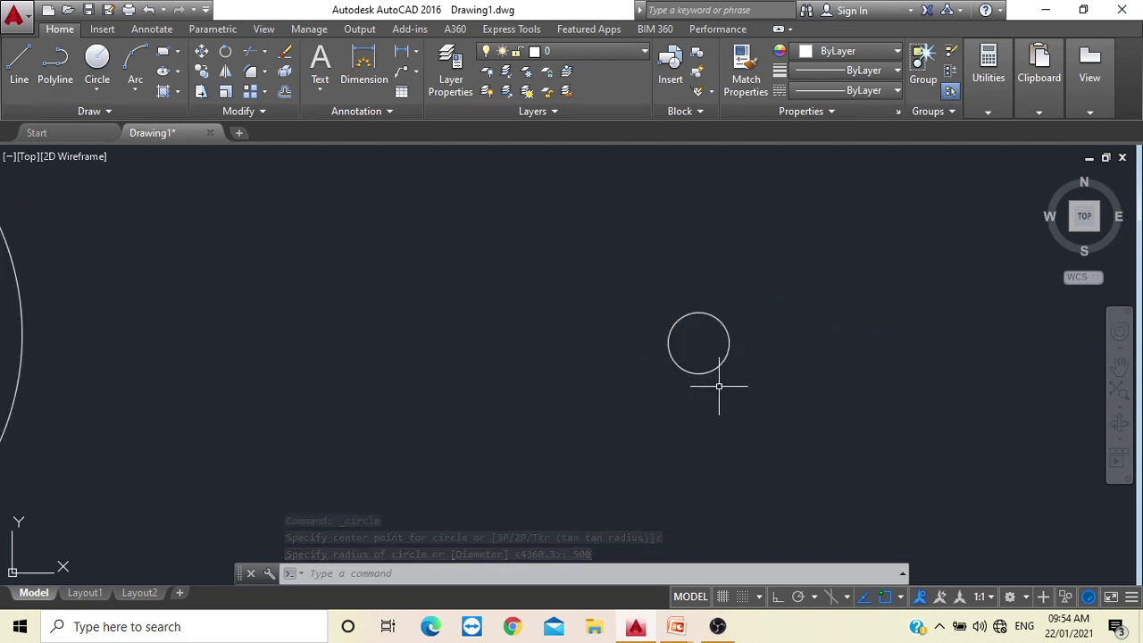
Zoom in and out around the empty area, then zoom to the drawing's extents.
scroll(702, 365, "down", 2)
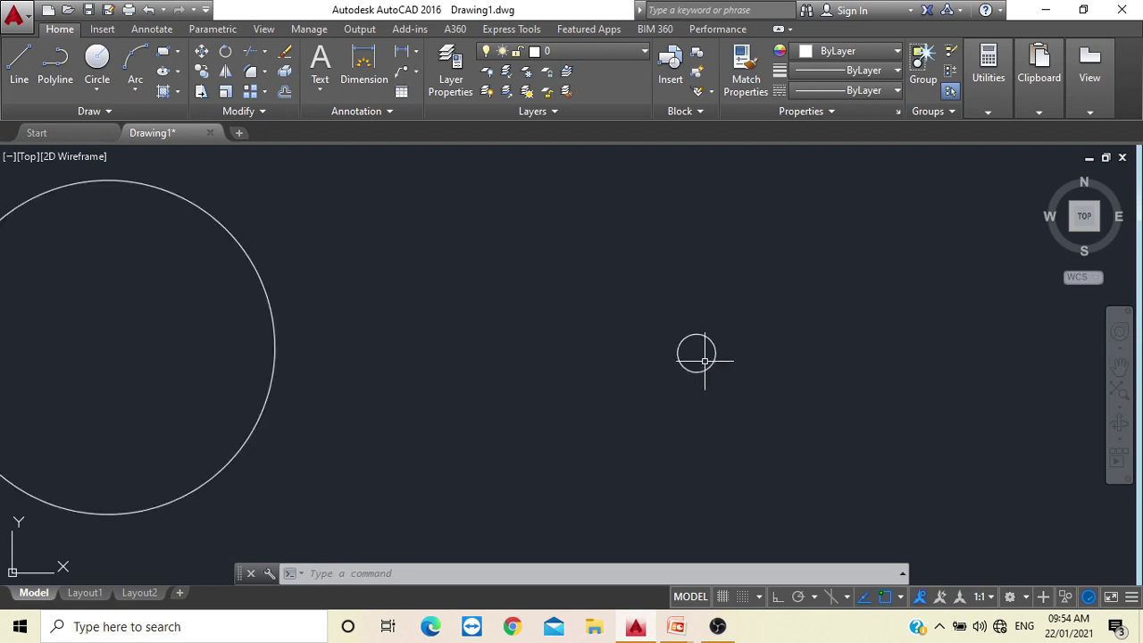
scroll(702, 364, "up", 6)
scroll(704, 361, "down", 4)
scroll(704, 361, "down", 8)
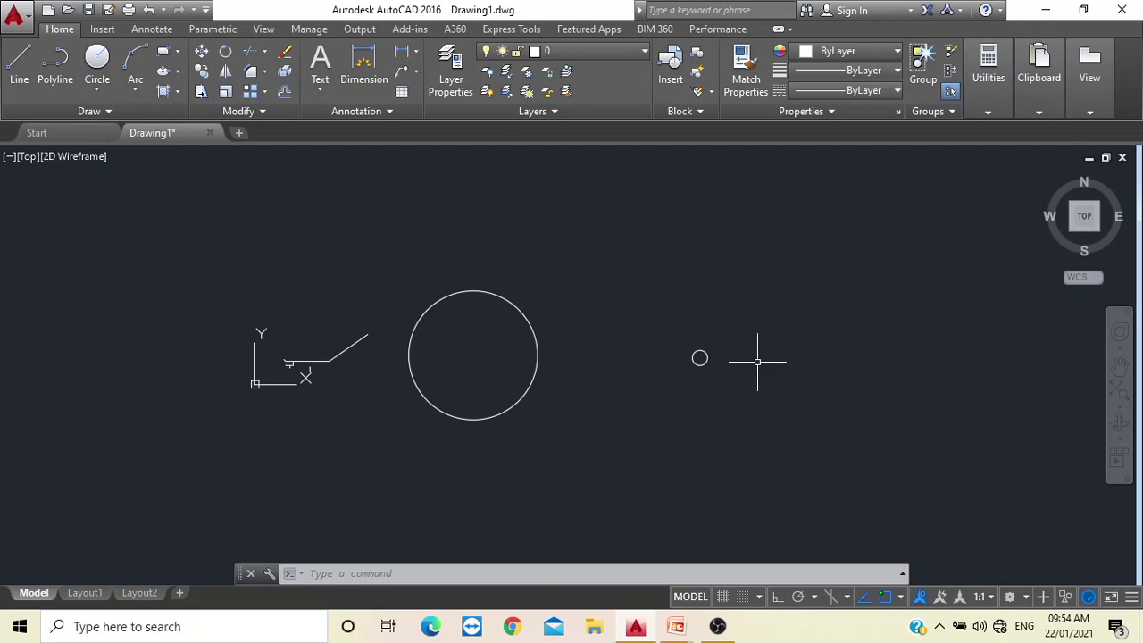
scroll(741, 375, "down", 10)
scroll(863, 388, "down", 3)
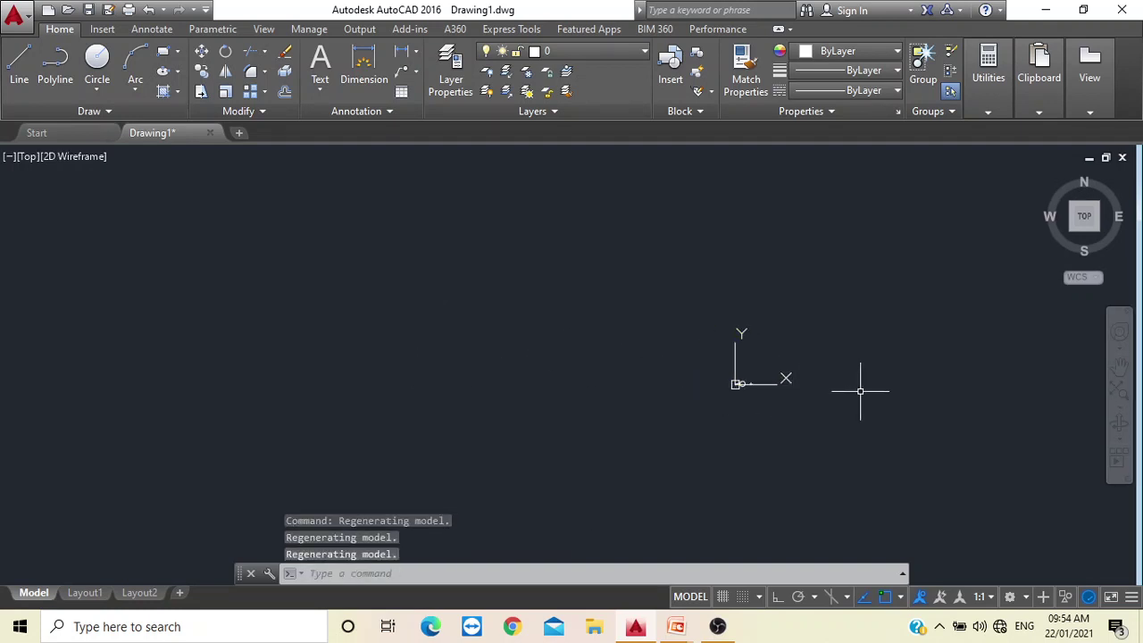
scroll(863, 387, "down", 2)
scroll(804, 383, "up", 3)
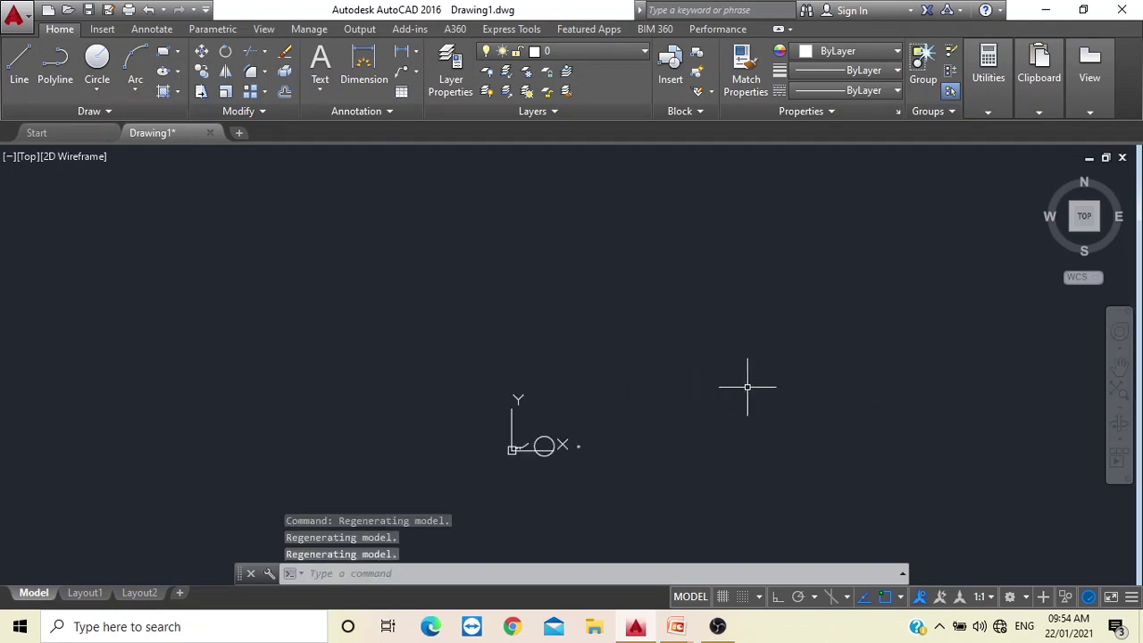
scroll(563, 447, "up", 6)
scroll(582, 243, "up", 5)
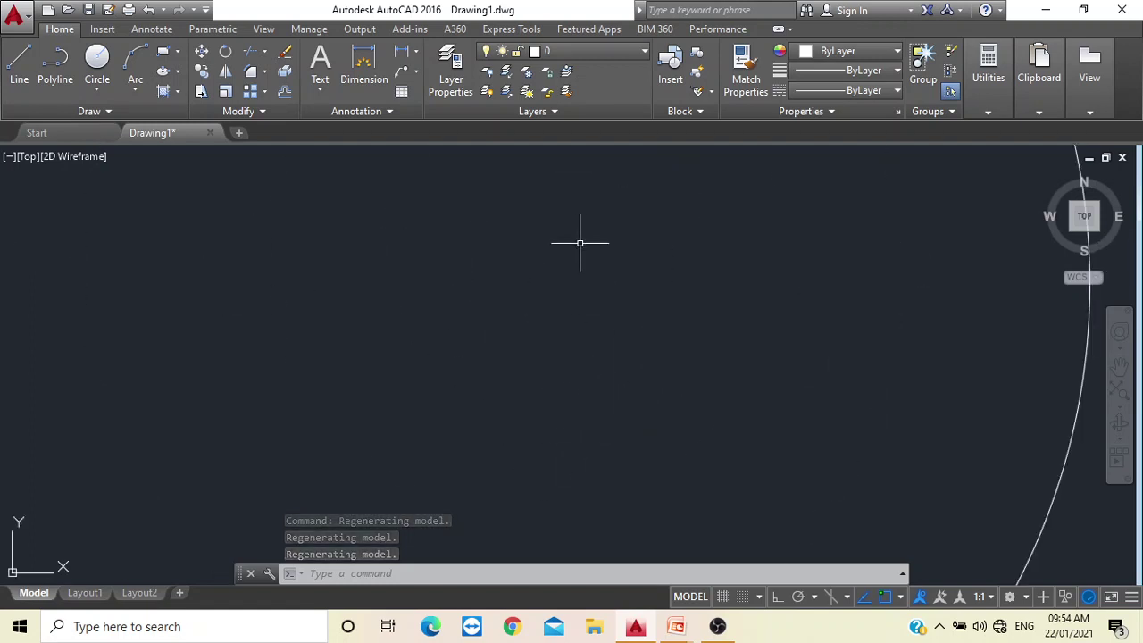
scroll(581, 243, "down", 12)
scroll(581, 248, "down", 3)
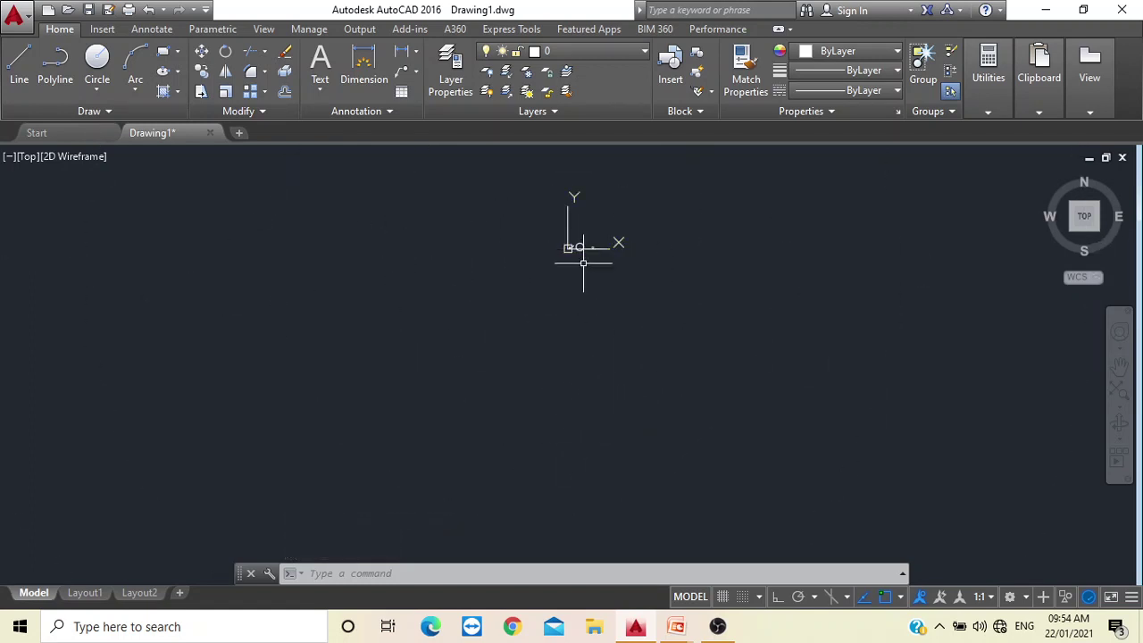
scroll(605, 289, "up", 2)
scroll(643, 312, "up", 3)
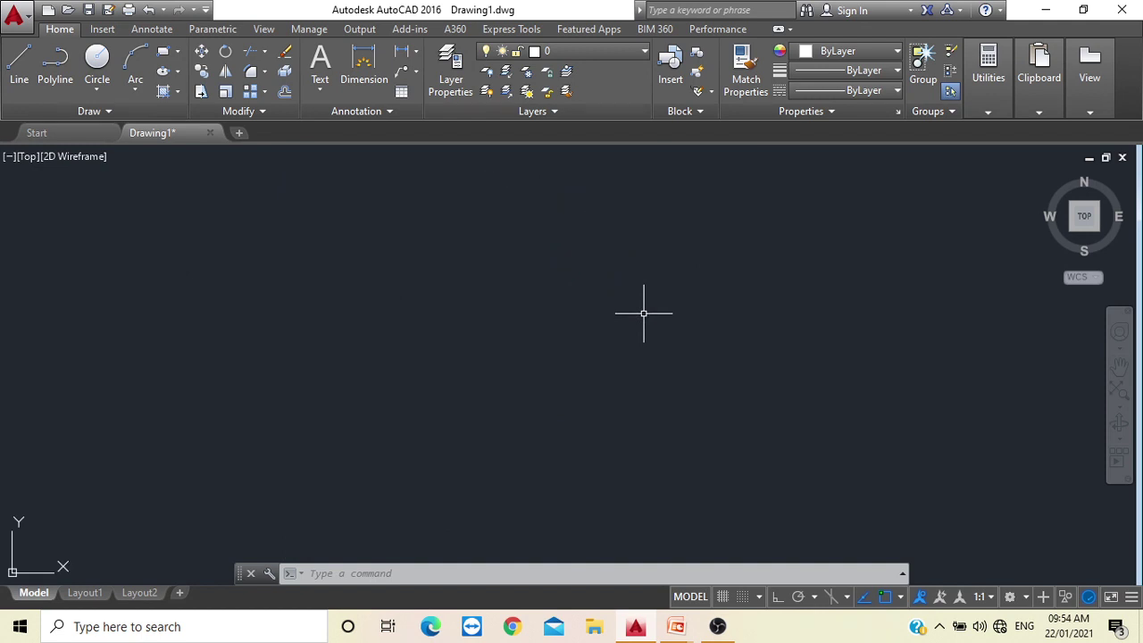
scroll(642, 312, "down", 5)
scroll(643, 311, "up", 4)
scroll(665, 316, "up", 2)
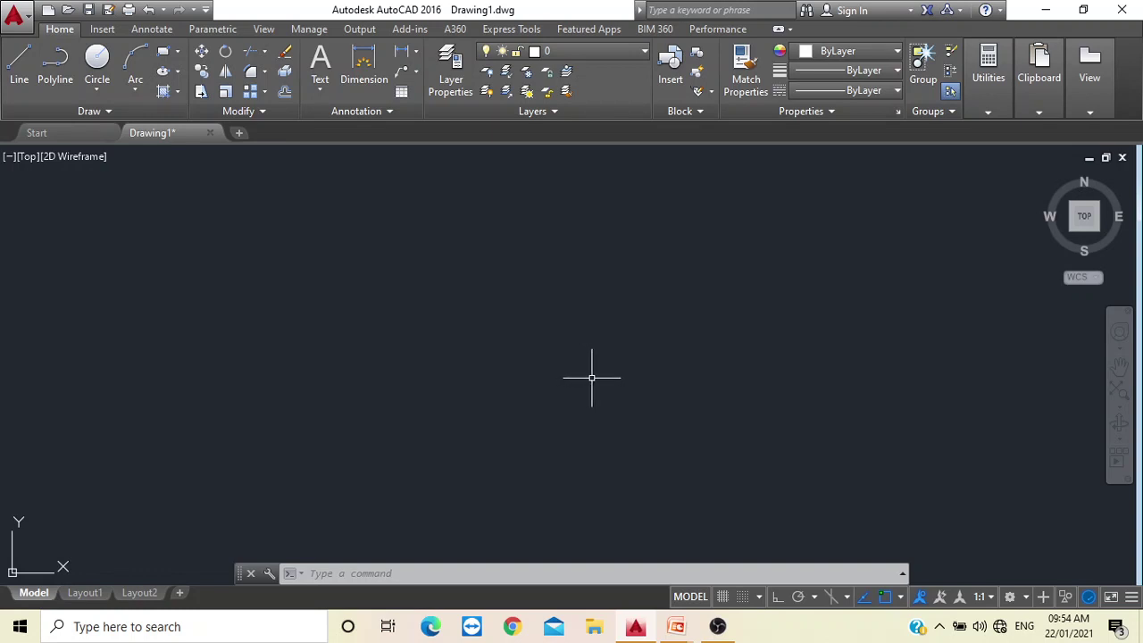
middle_click(591, 377)
middle_click(591, 378)
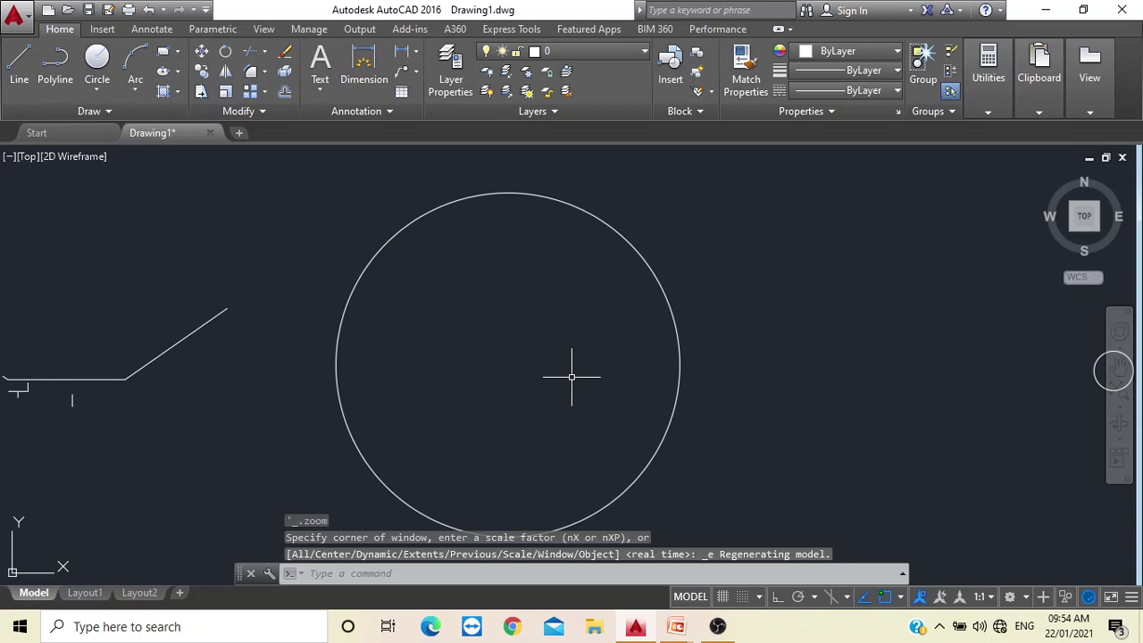
Pan around and zoom extents again, then centre the lines and circles in view.
scroll(556, 384, "down", 5)
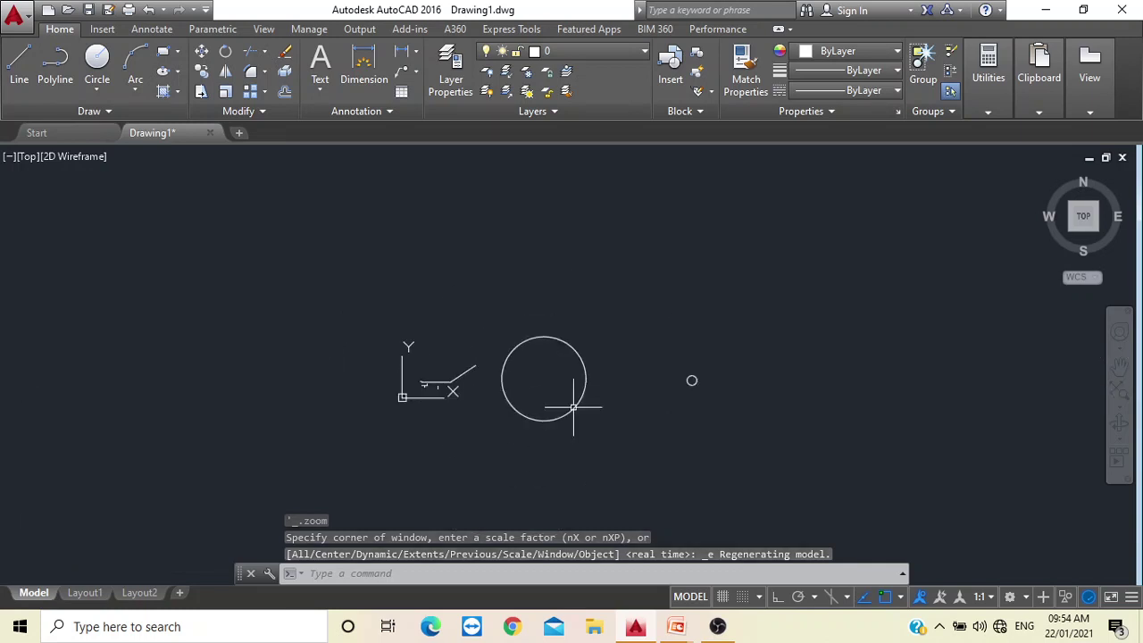
mouse_move(735, 387)
middle_mouse_down()
mouse_move(551, 355)
mouse_move(712, 349)
mouse_move(619, 311)
middle_mouse_up()
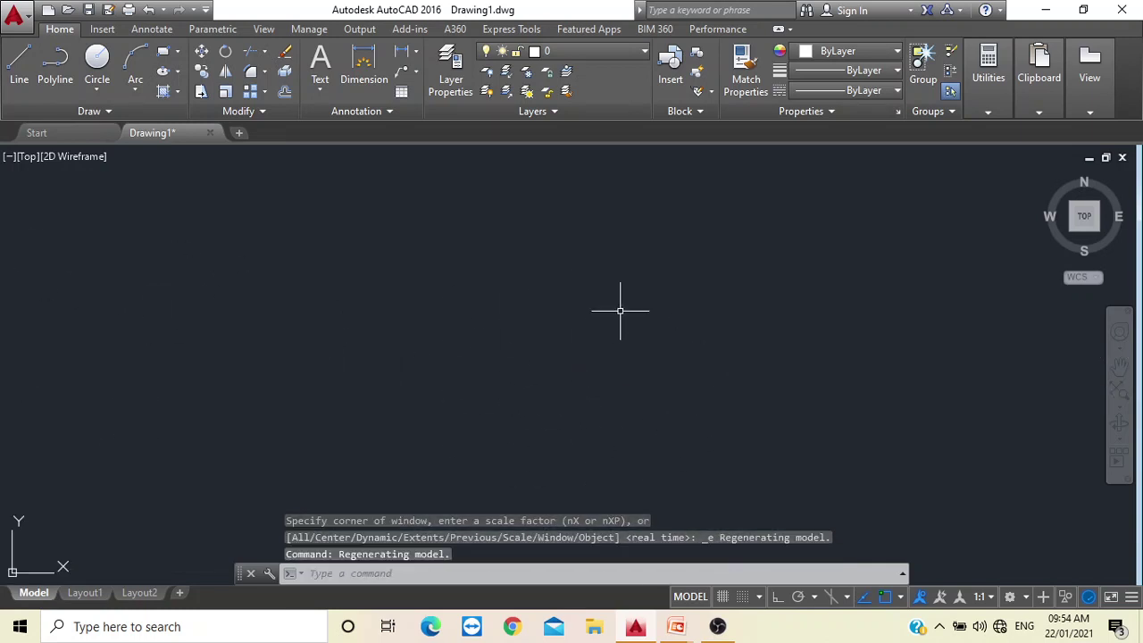
mouse_move(497, 317)
middle_mouse_down()
mouse_move(309, 298)
mouse_move(324, 309)
mouse_move(570, 275)
mouse_move(676, 294)
middle_mouse_up()
middle_click_drag(196, 215, 508, 283)
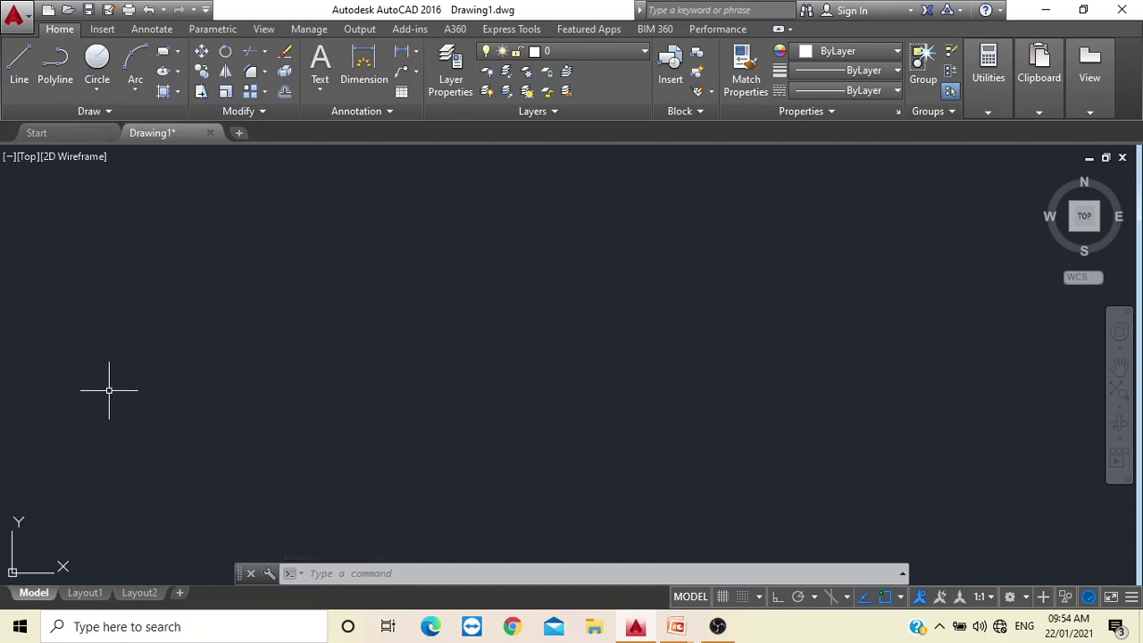
middle_click_drag(109, 390, 914, 402)
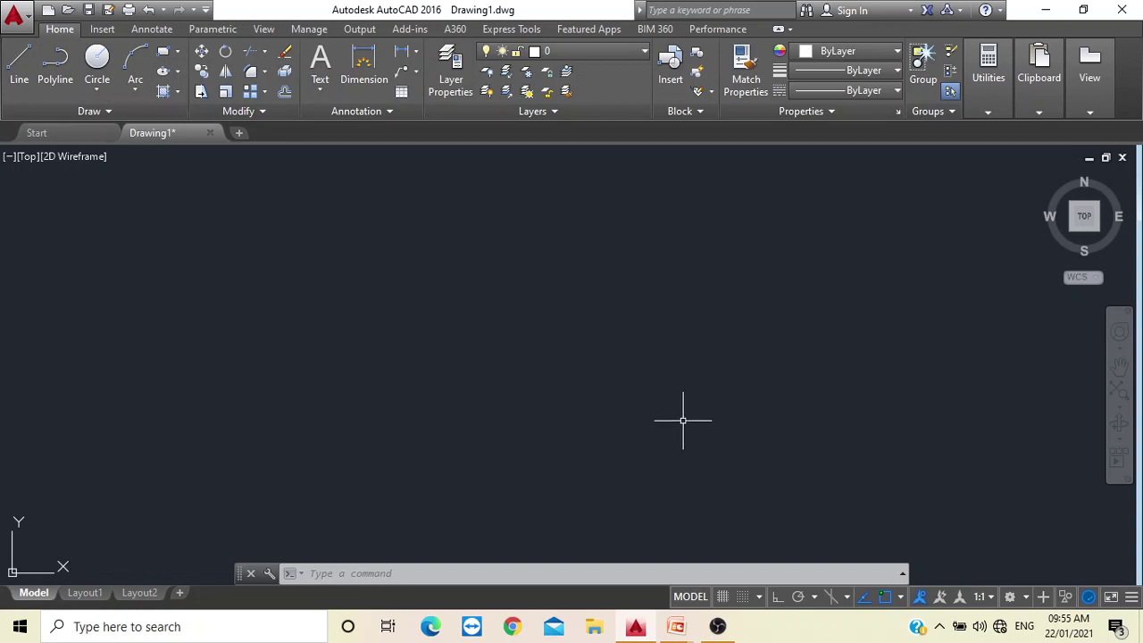
middle_click(687, 419)
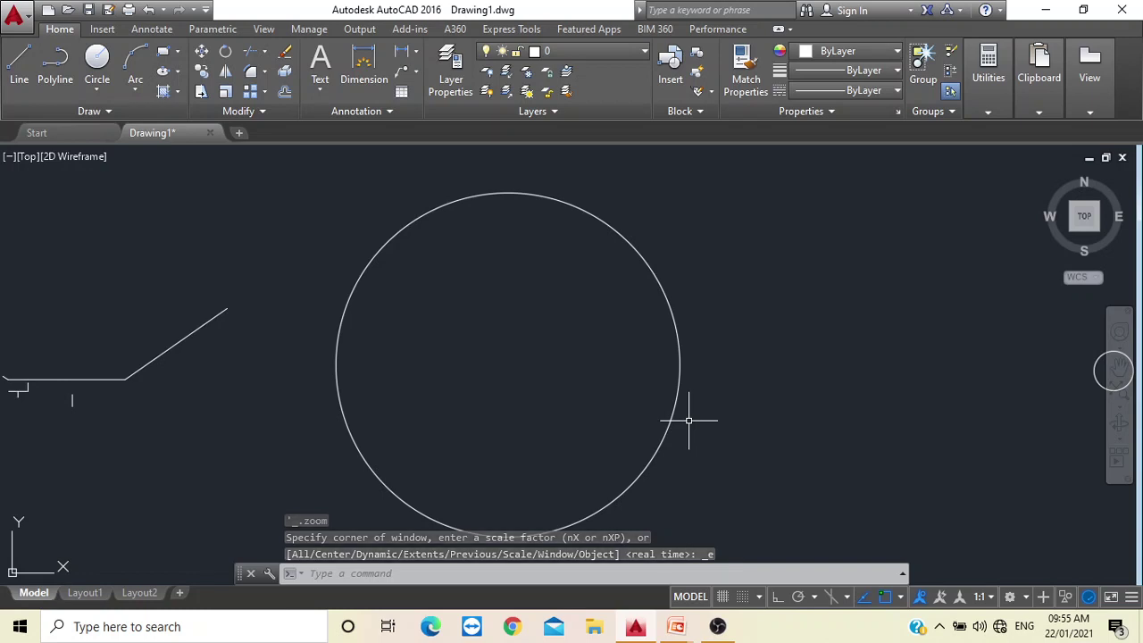
scroll(685, 420, "down", 6)
mouse_move(746, 419)
middle_mouse_down()
mouse_move(401, 332)
mouse_move(630, 334)
mouse_move(631, 310)
middle_mouse_up()
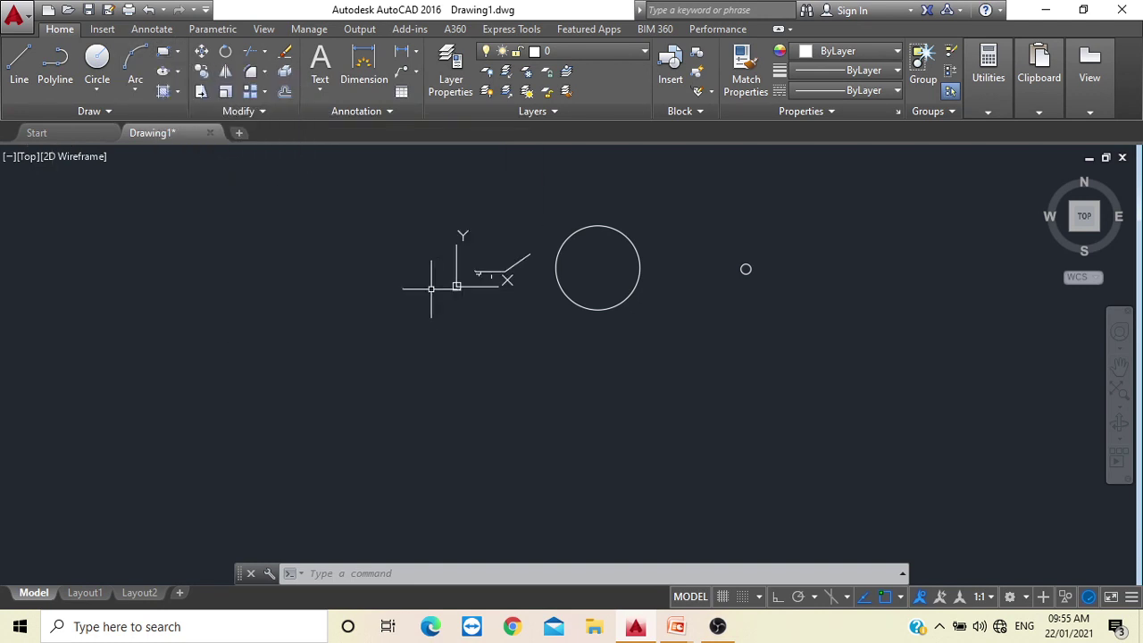
middle_click_drag(584, 317, 529, 299)
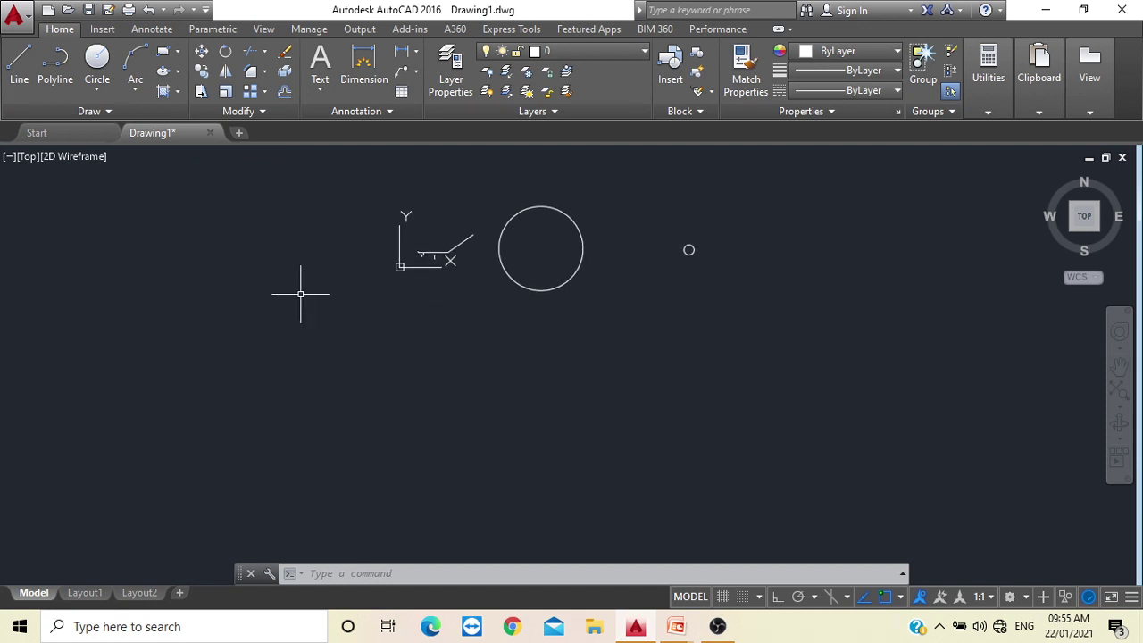
Draw a wide two-corner rectangle beneath the angled lines and large circle.
key("Escape")
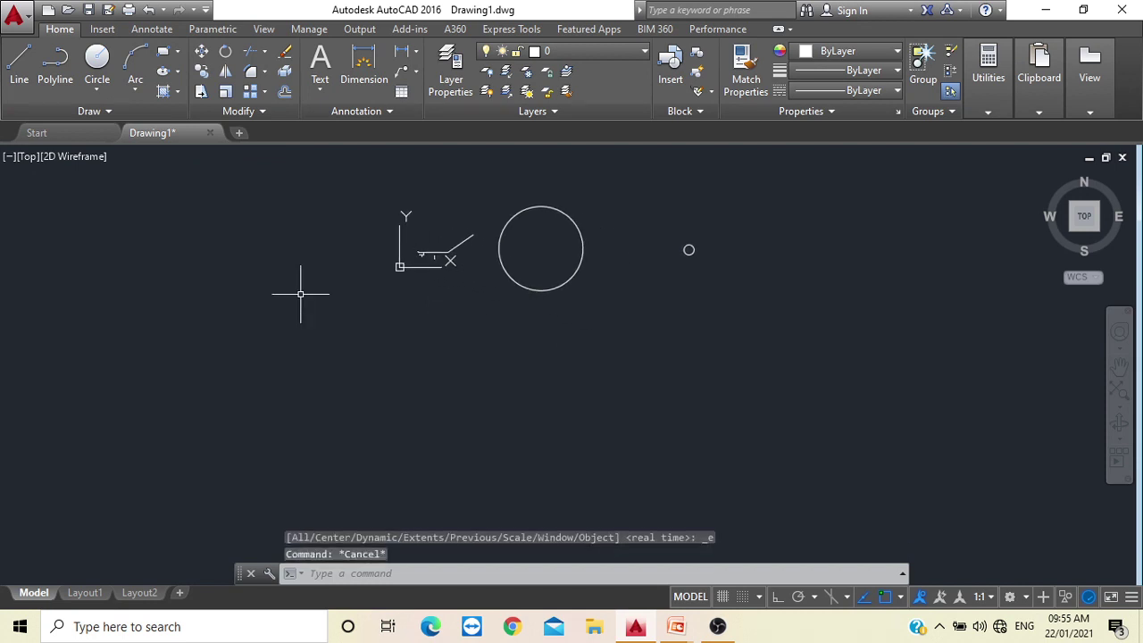
left_click(164, 56)
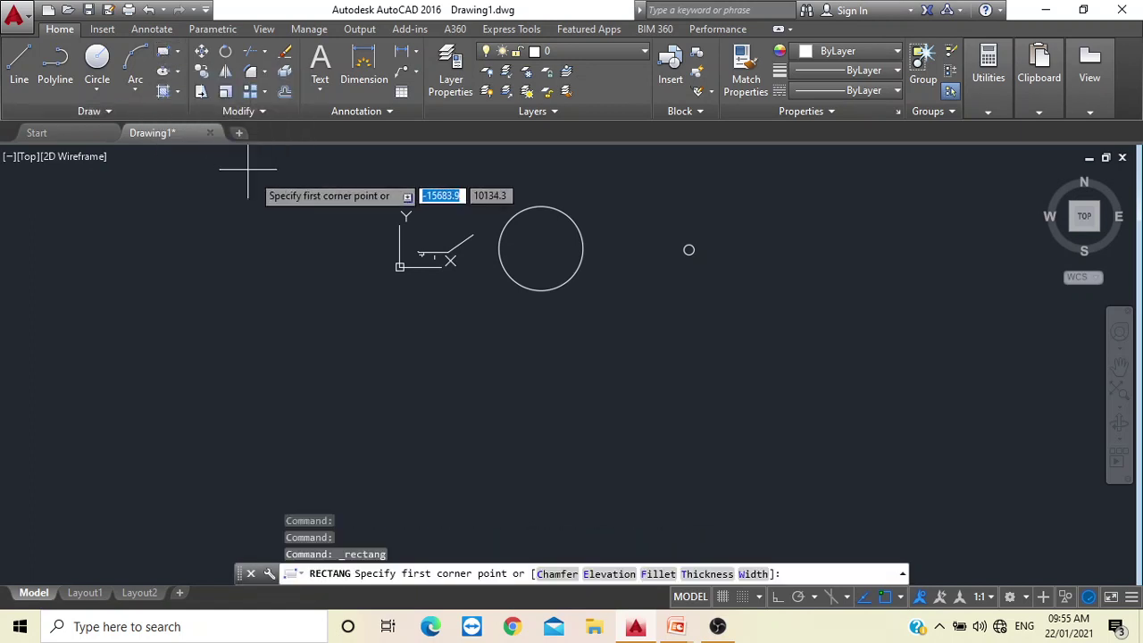
left_click(402, 337)
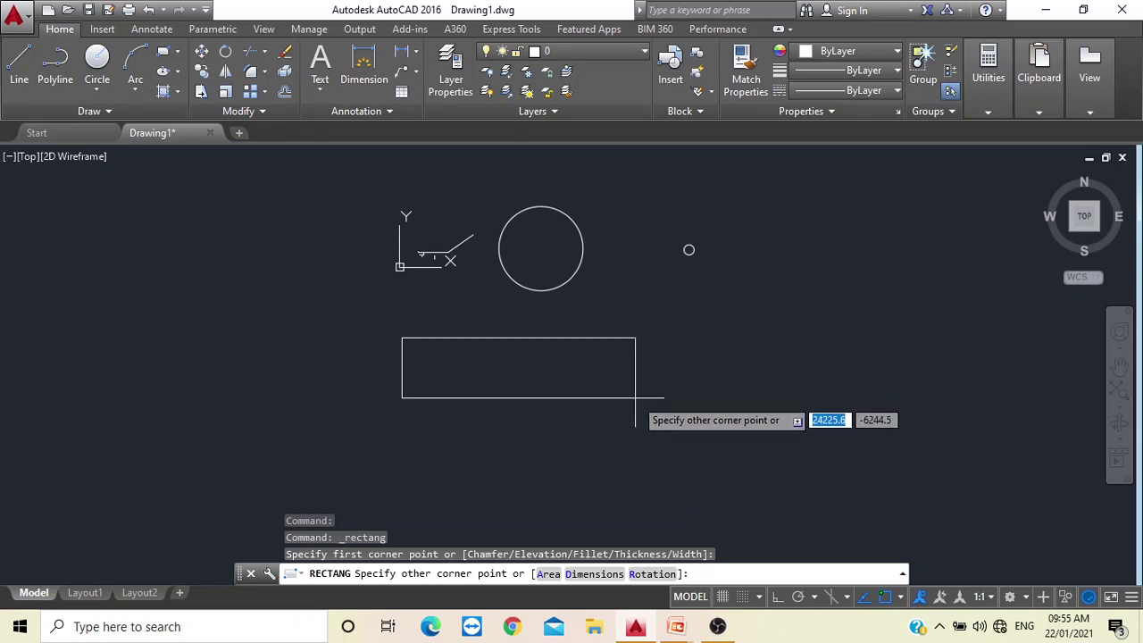
left_click(635, 397)
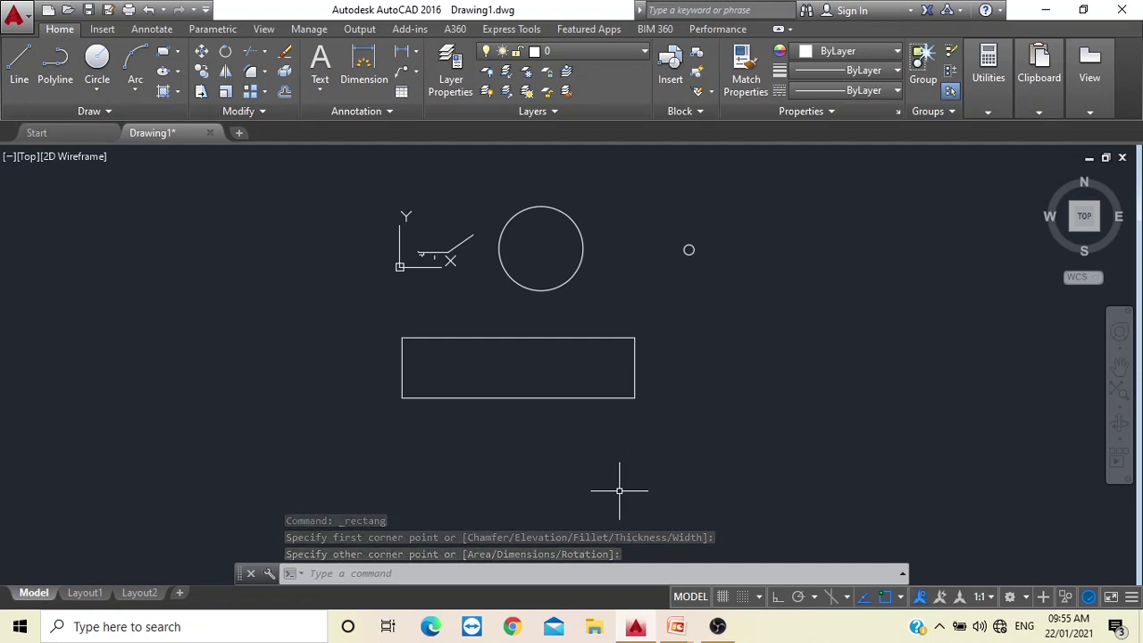
key("Escape")
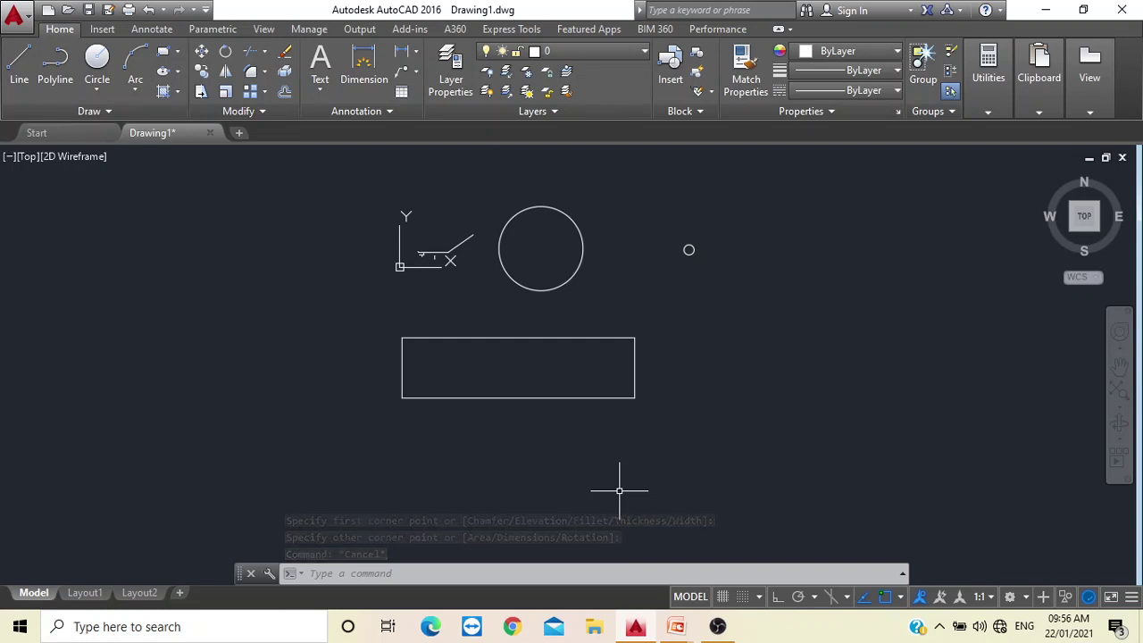
Pan the drawing left in two moves to open space on the right.
middle_click_drag(783, 401, 567, 417)
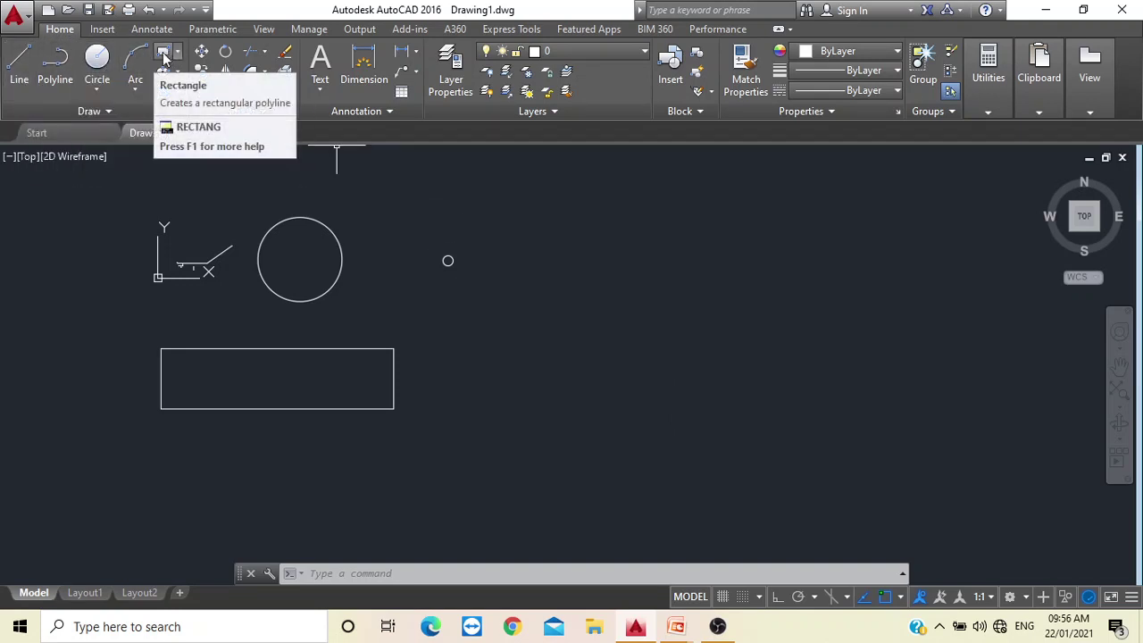
middle_click_drag(550, 308, 467, 334)
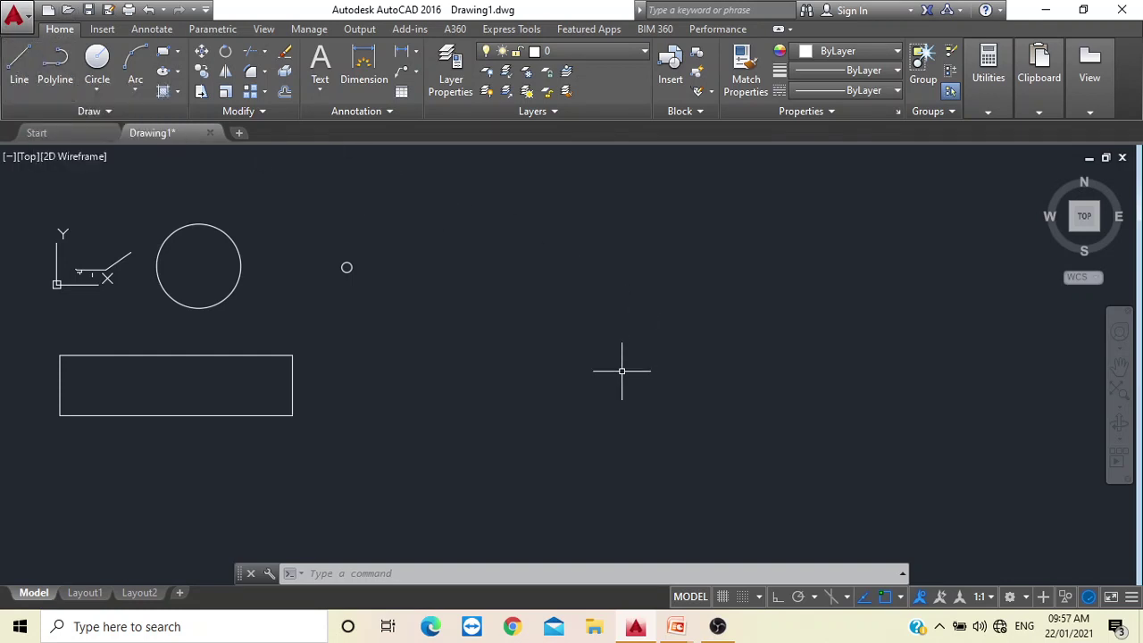
Draw one line from right of the rectangle rising about 18° up to the right.
key("Escape")
key("Escape")
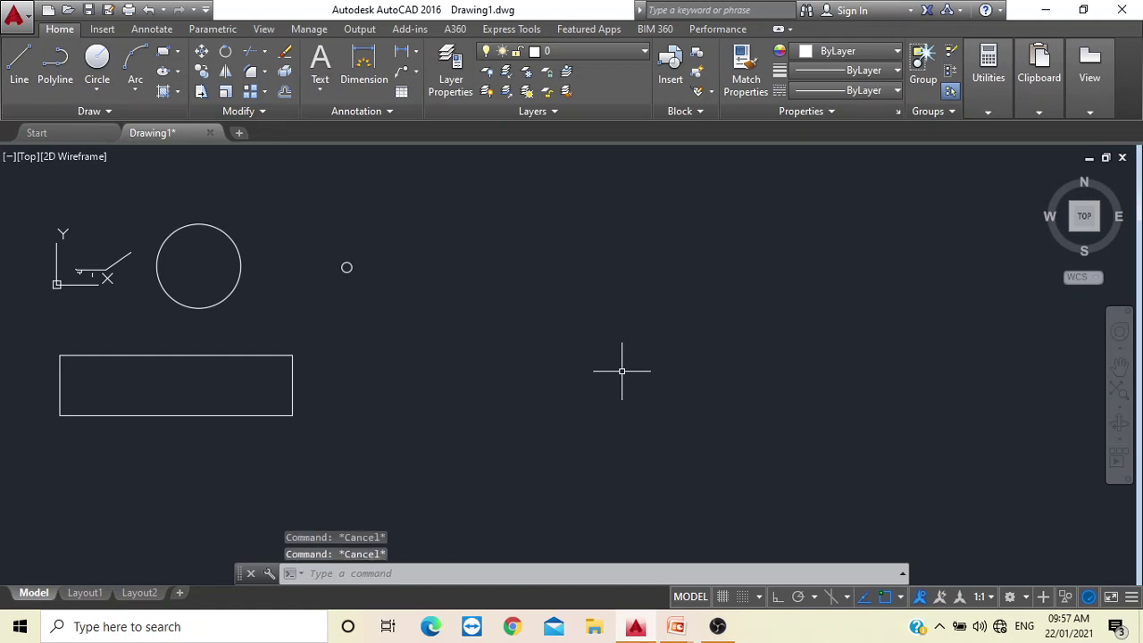
type("L")
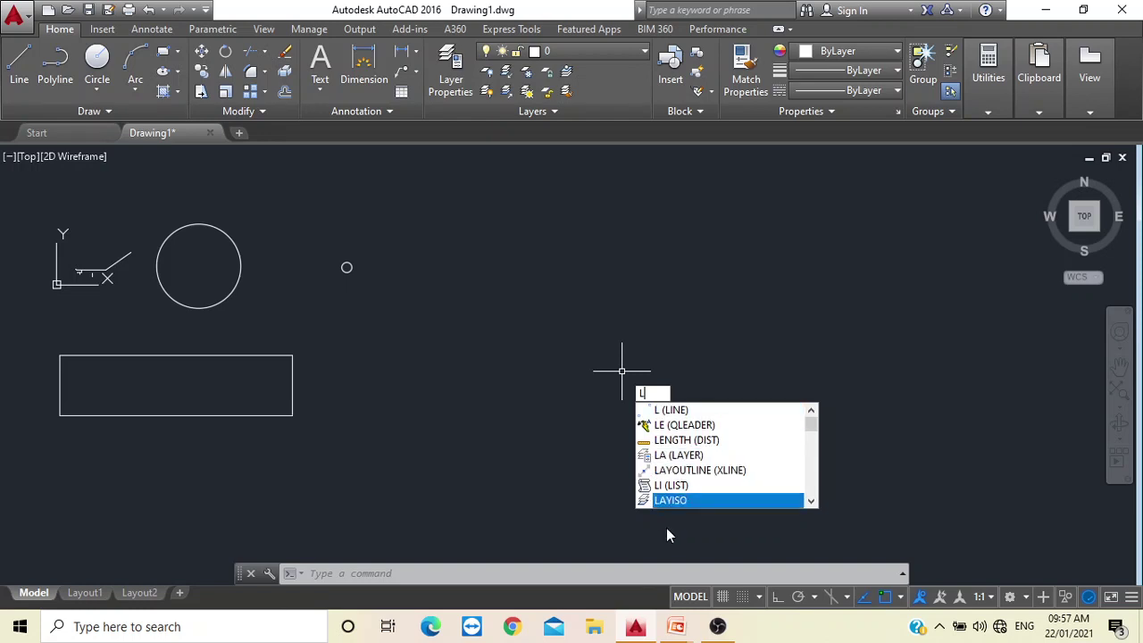
left_click(681, 411)
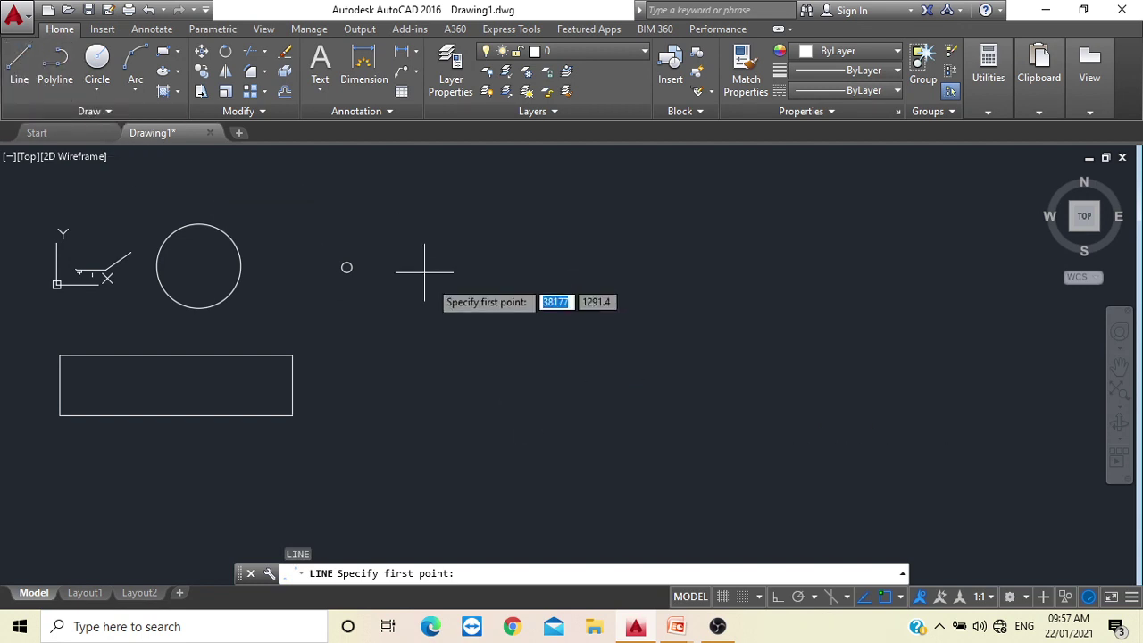
key("Escape")
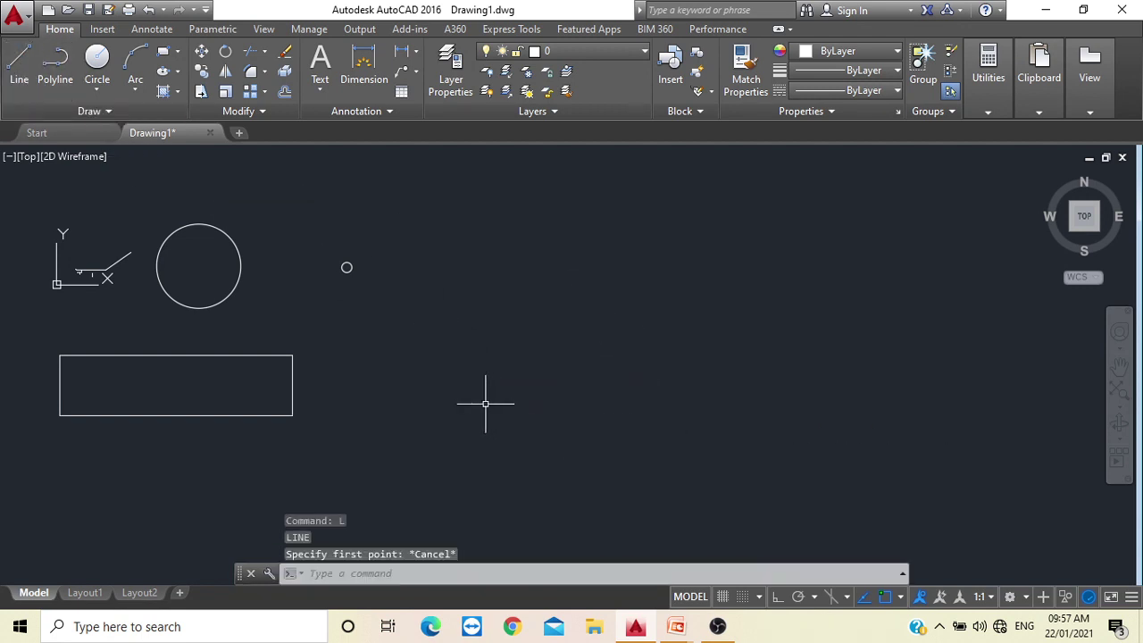
type("L")
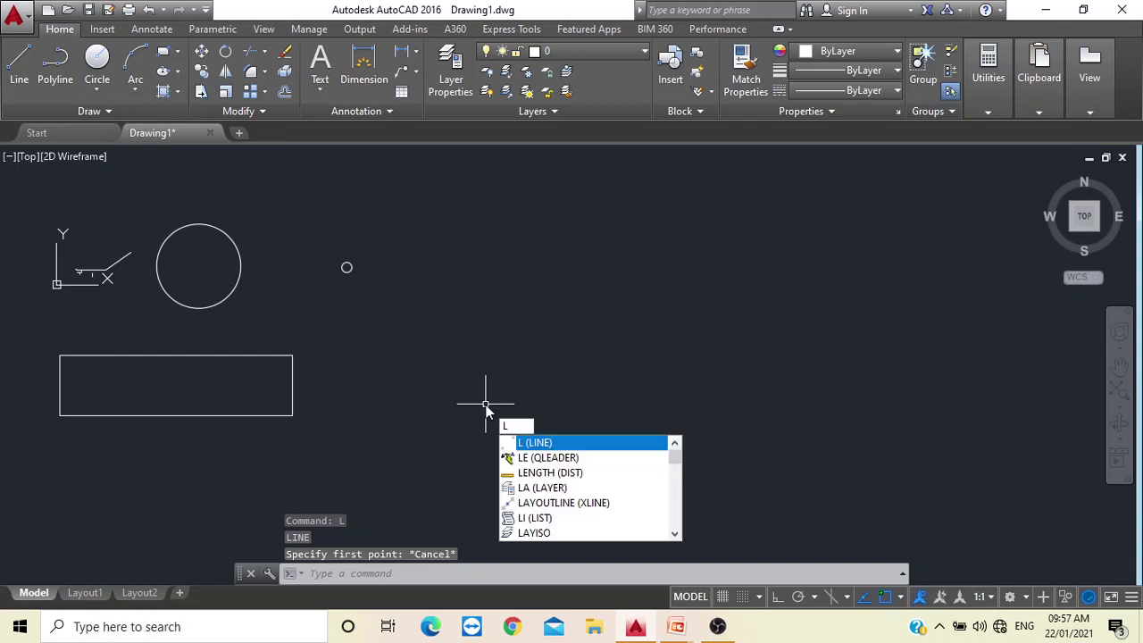
left_click(542, 444)
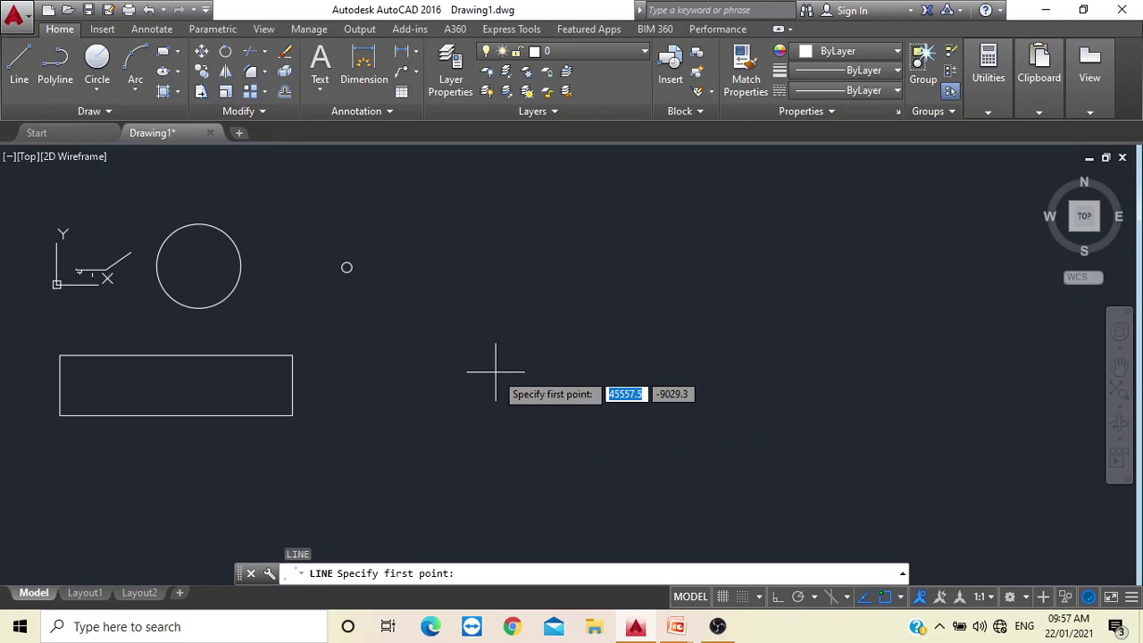
left_click(452, 363)
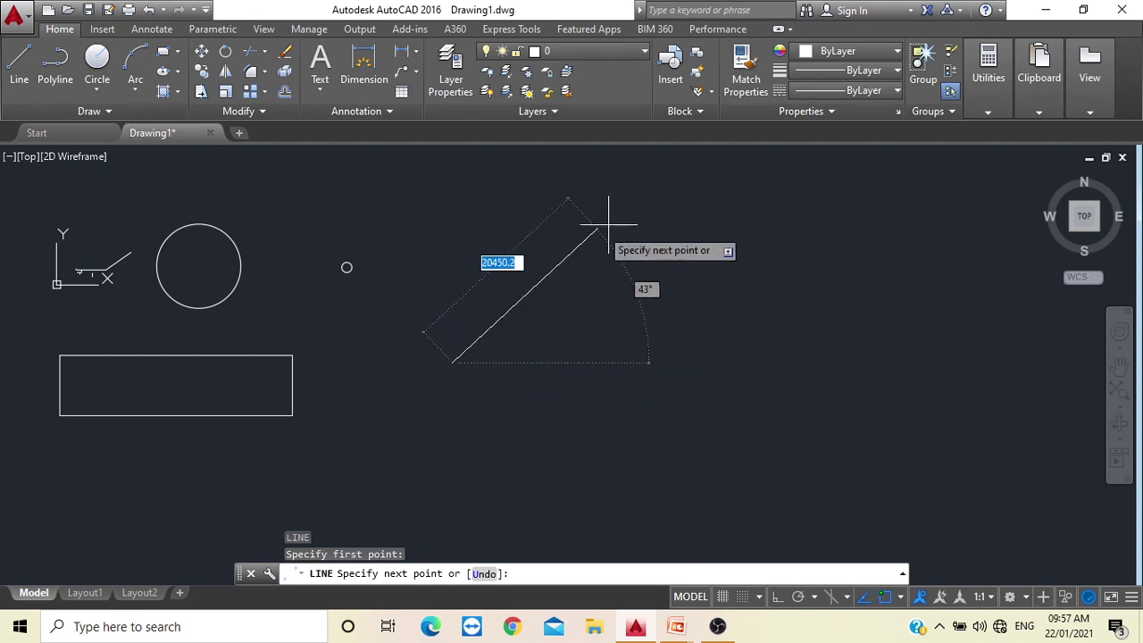
left_click(784, 256)
key("Escape")
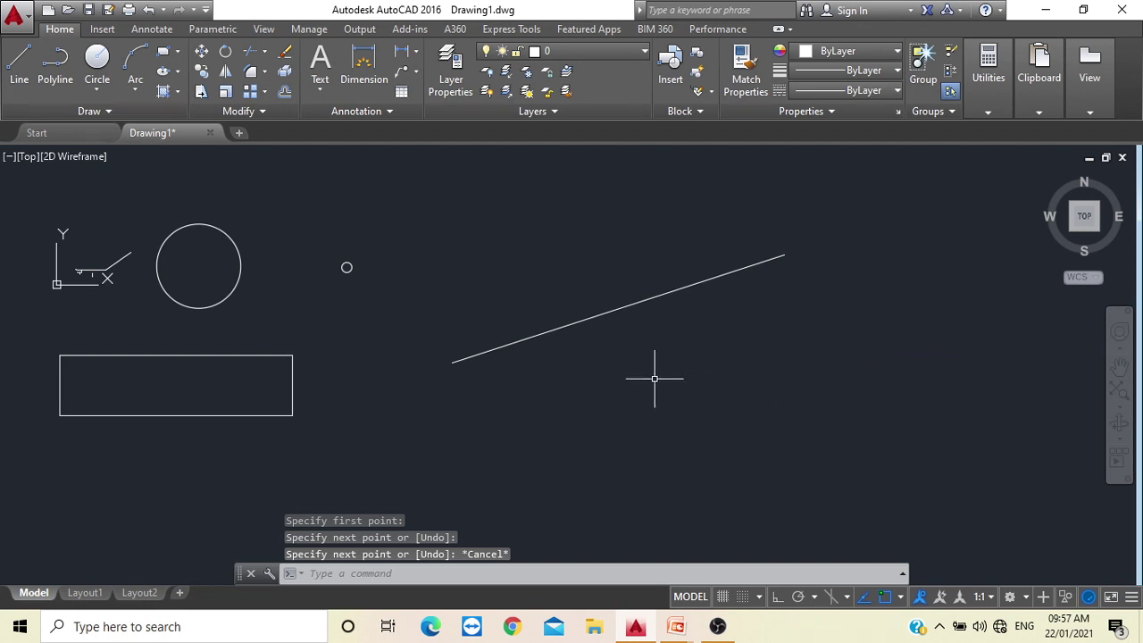
Draw a circle of radius about 12728.2 right of the 18° line, then pan it leftward.
mouse_move(664, 388)
middle_mouse_down()
mouse_move(589, 378)
mouse_move(205, 399)
middle_mouse_up()
key("Escape")
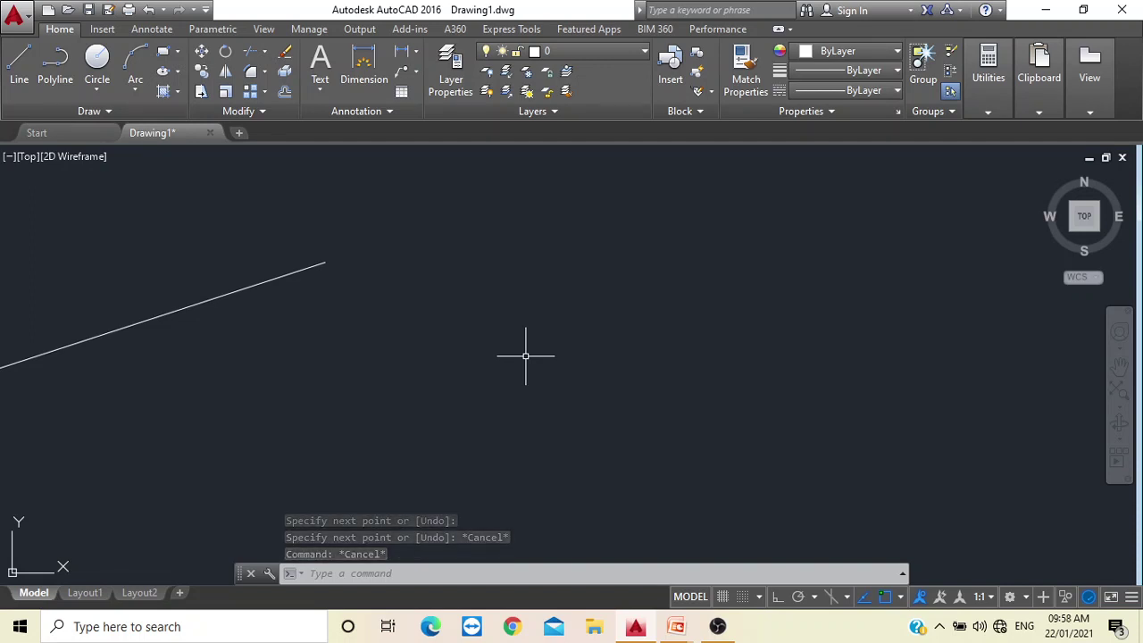
type("c")
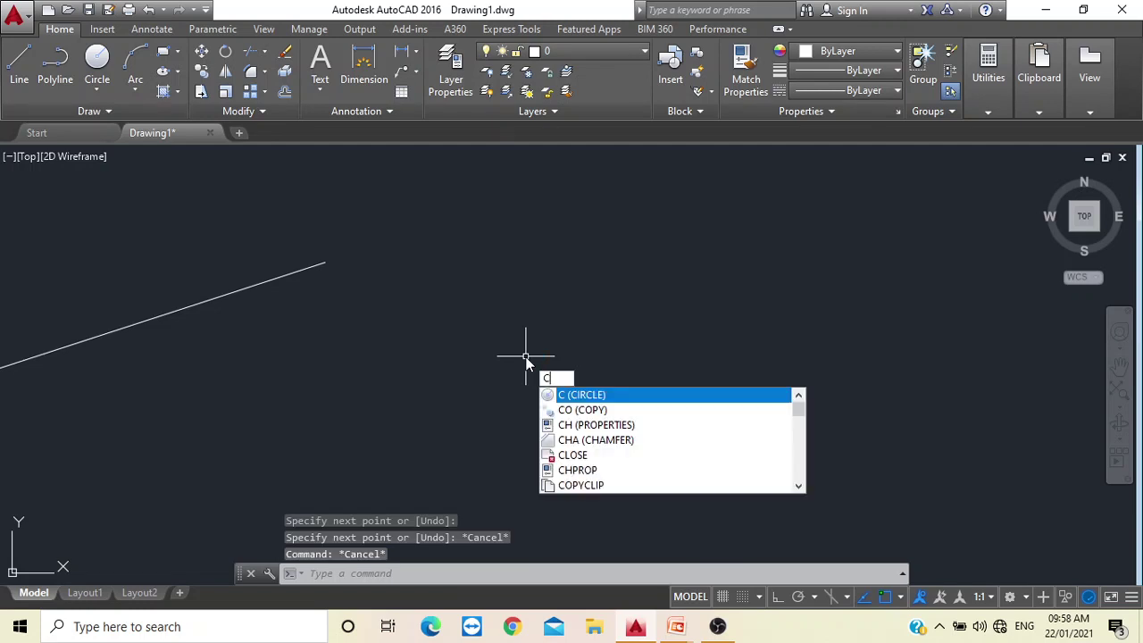
key("BackSpace")
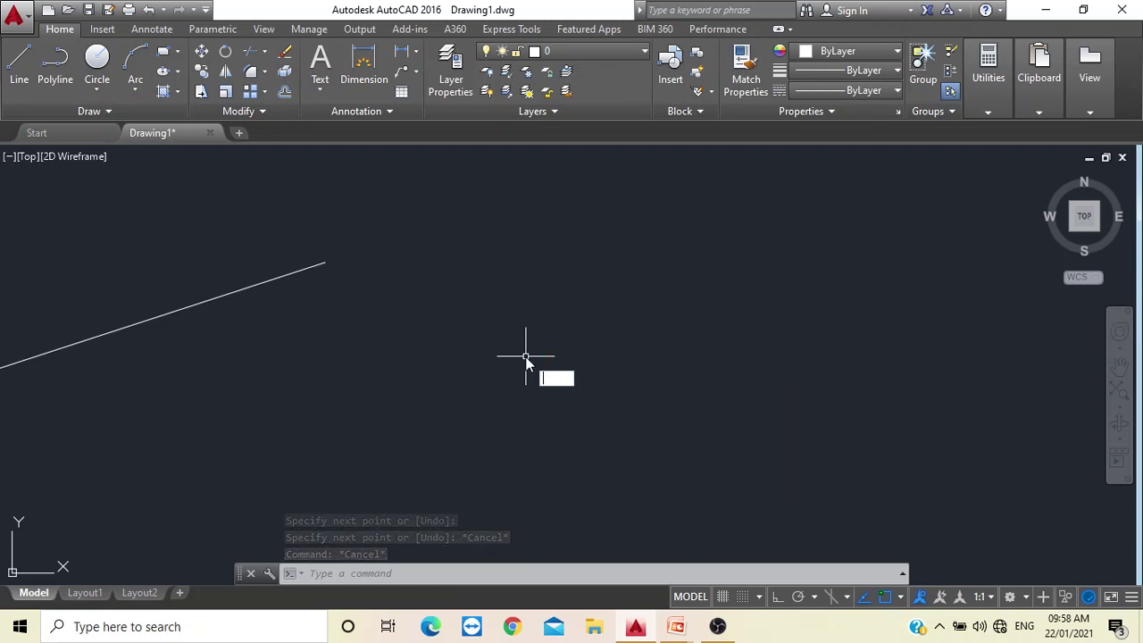
type("c")
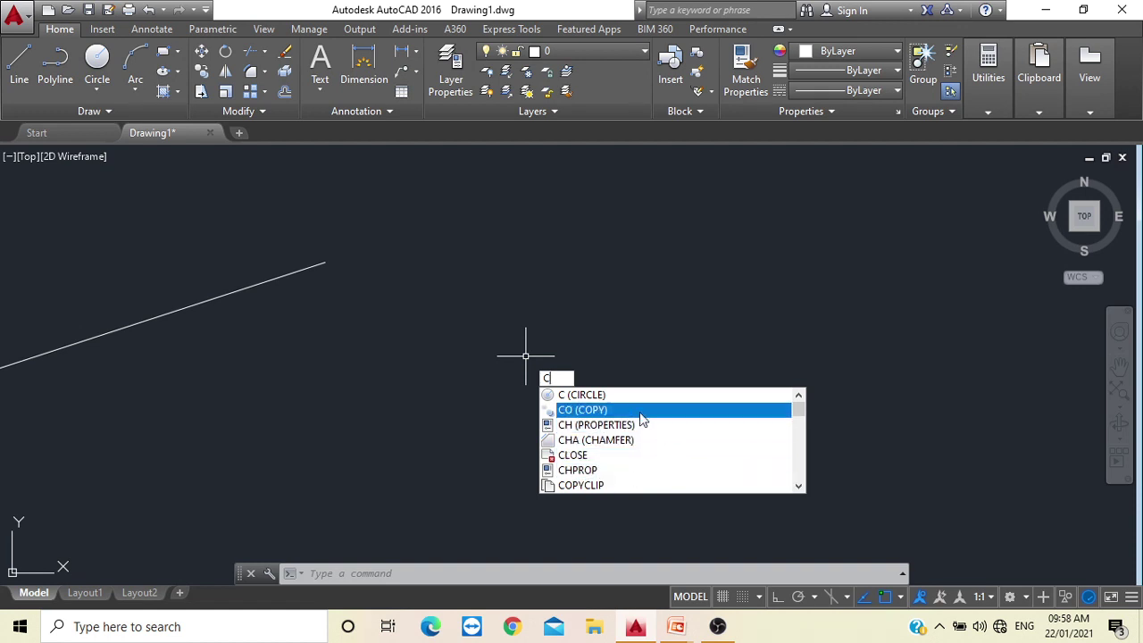
left_click(597, 398)
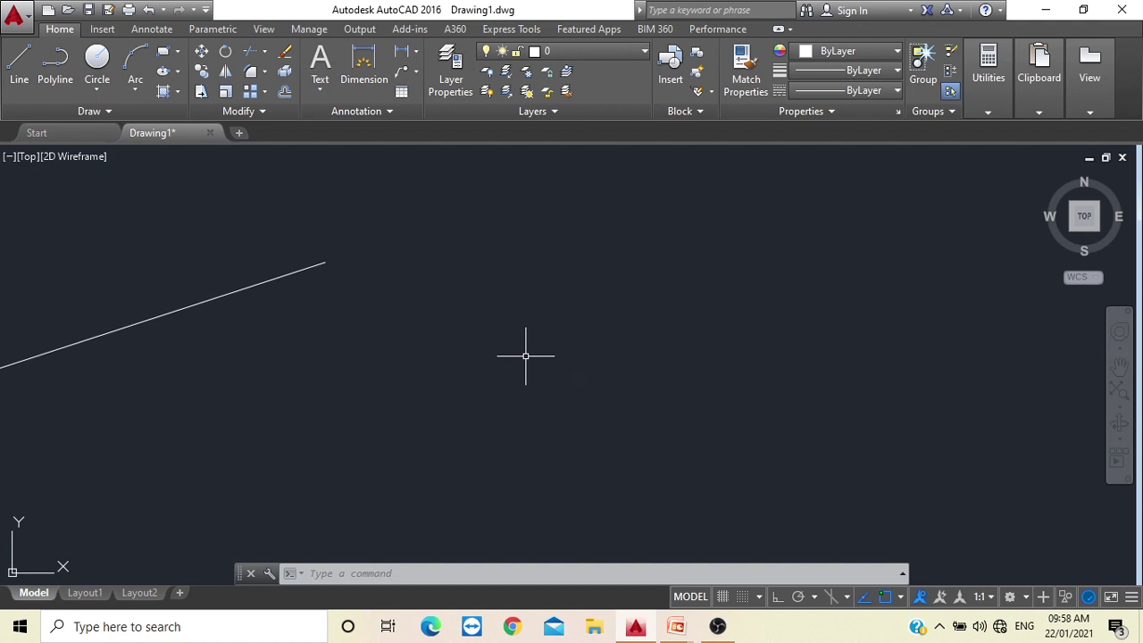
left_click(596, 387)
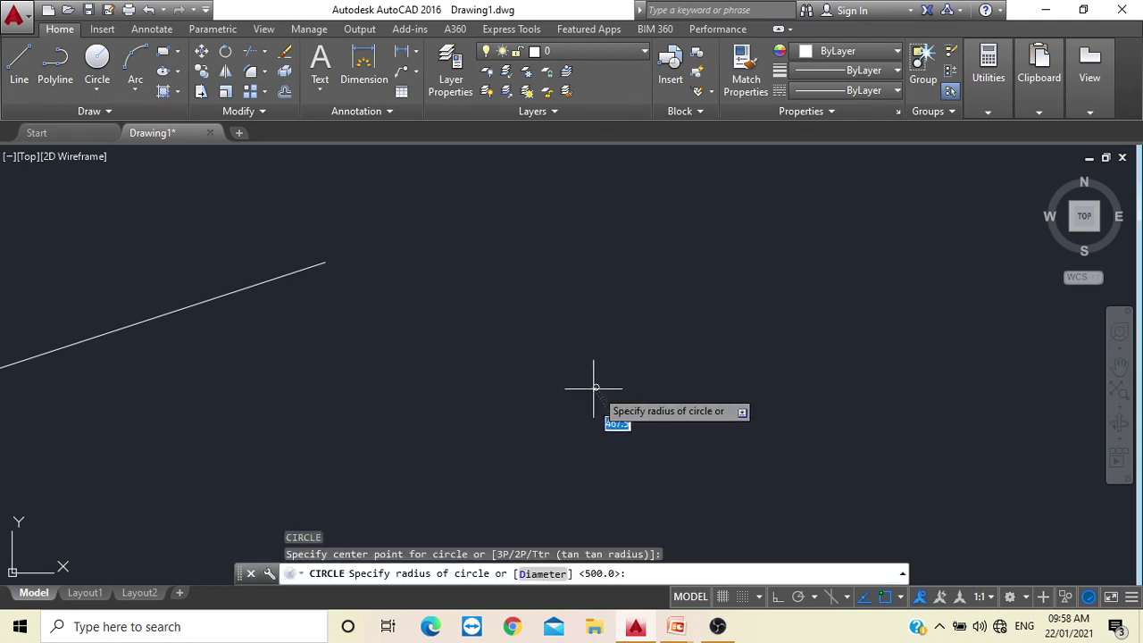
left_click(701, 325)
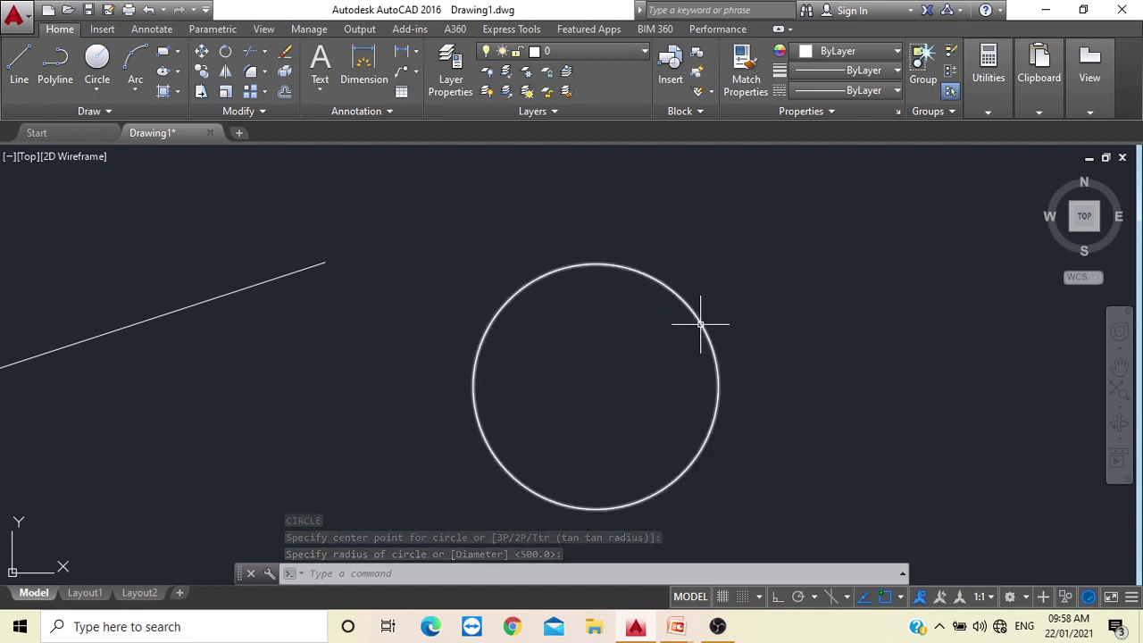
middle_click_drag(731, 379, 489, 366)
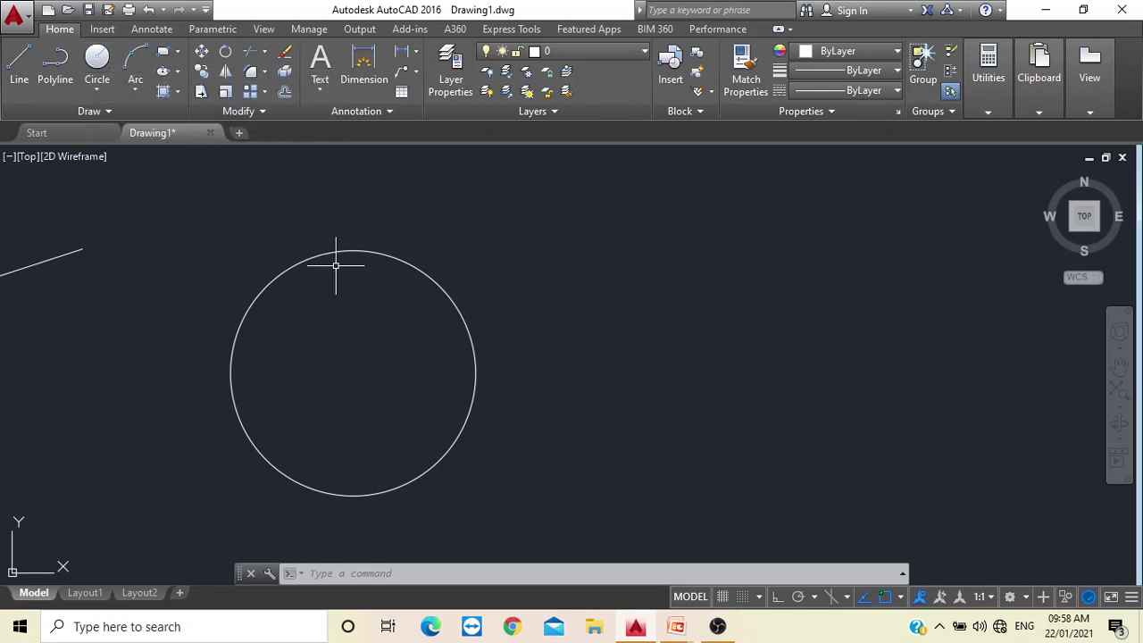
middle_click_drag(593, 342, 385, 325)
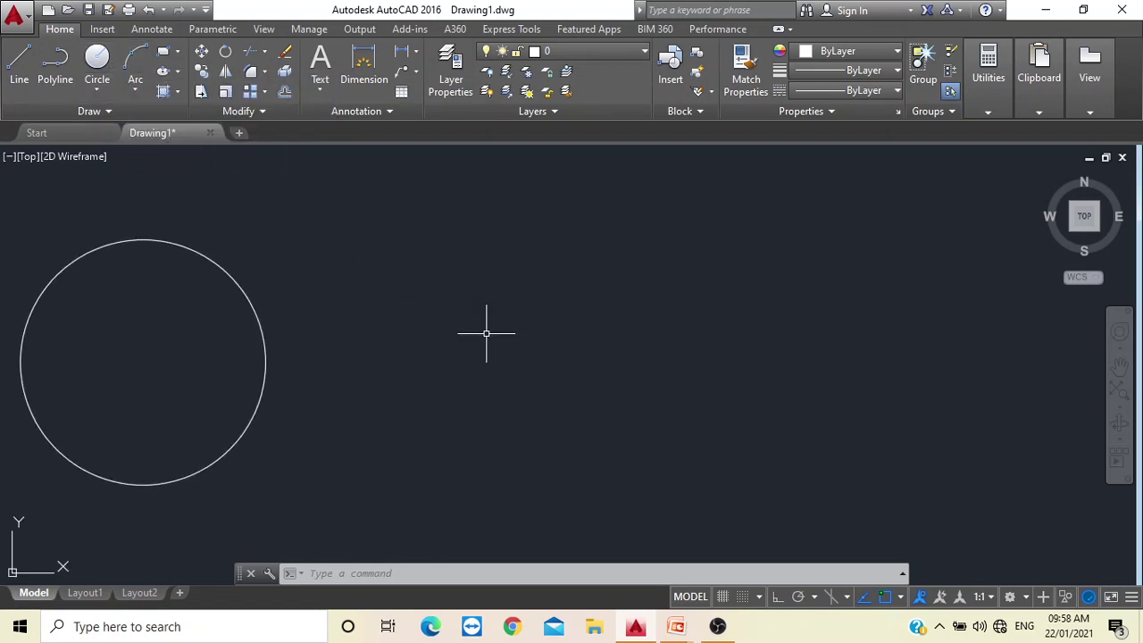
key("Escape")
key("Escape")
key("Escape")
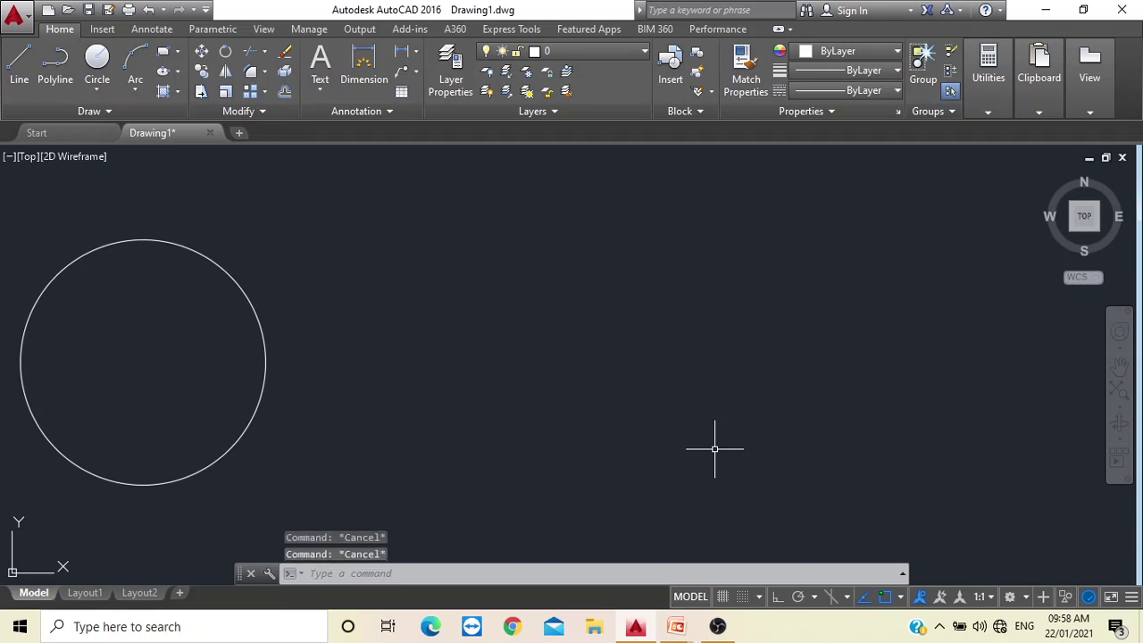
type("rec")
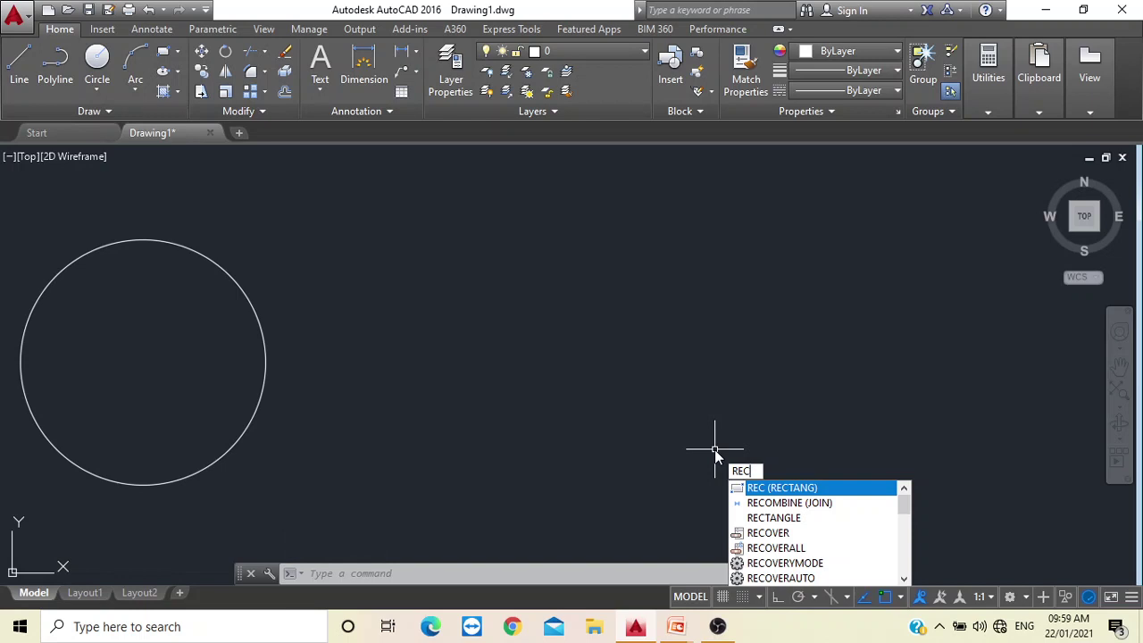
left_click(777, 487)
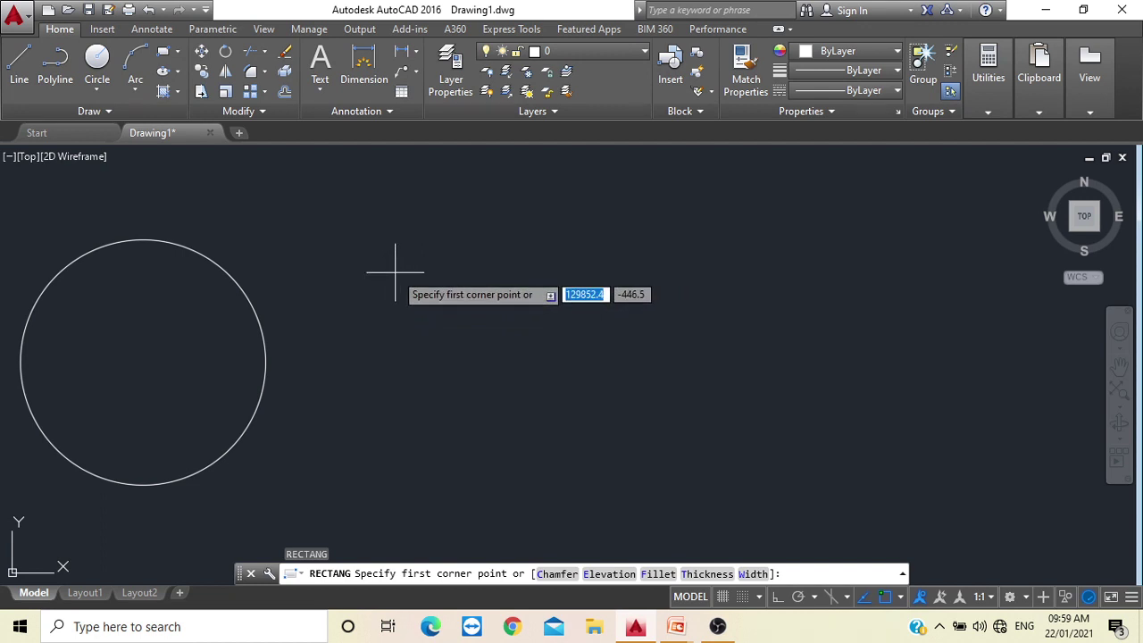
left_click(394, 271)
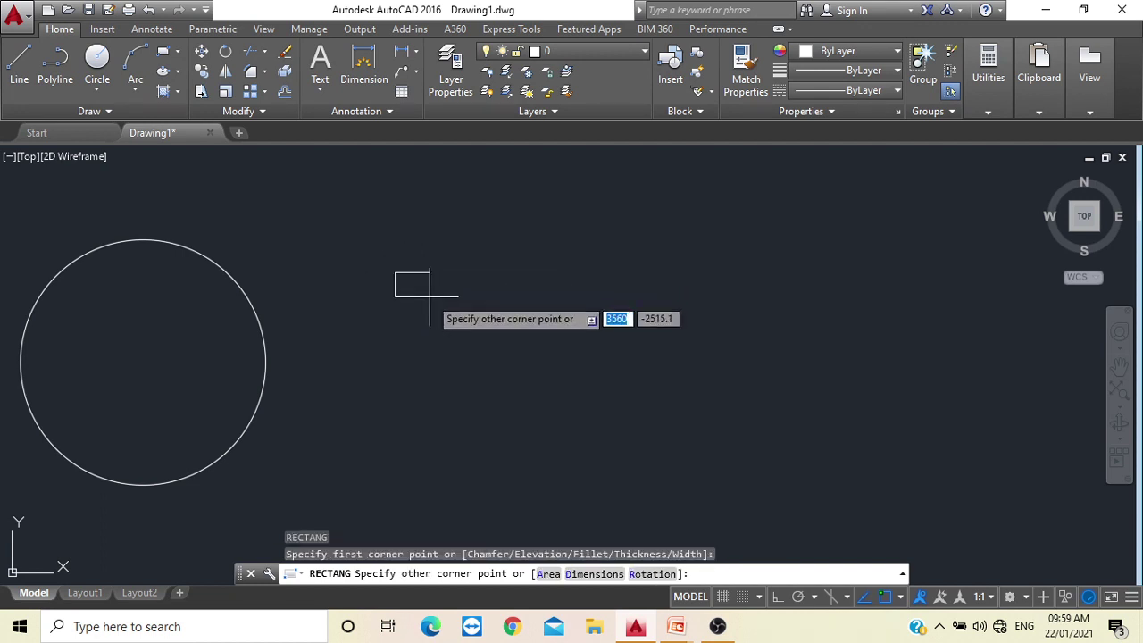
type("d")
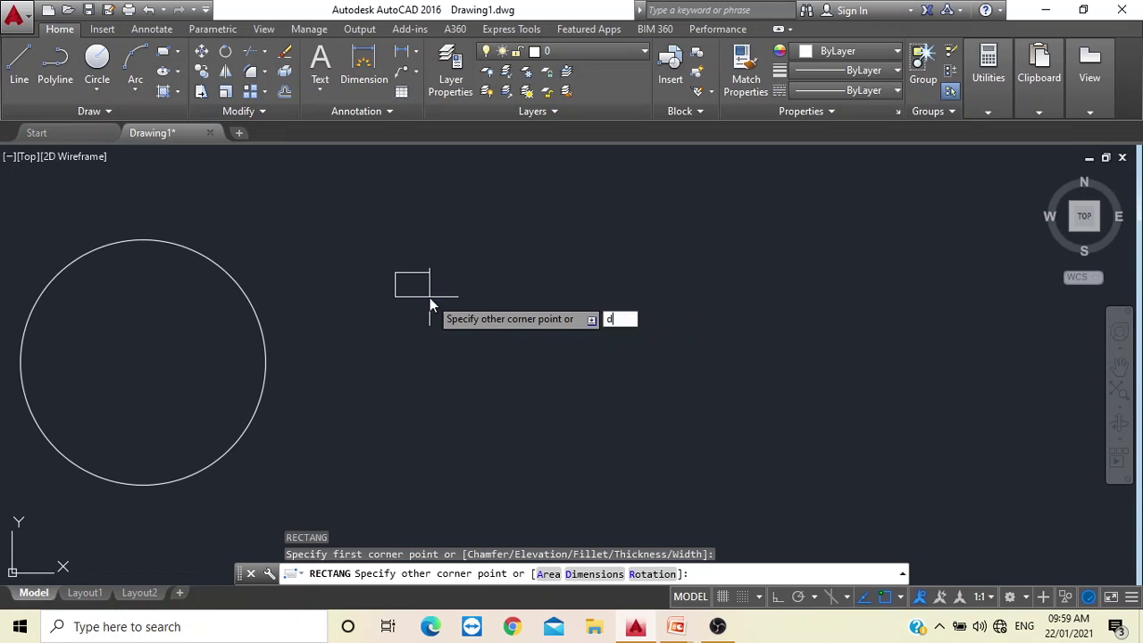
key("Return")
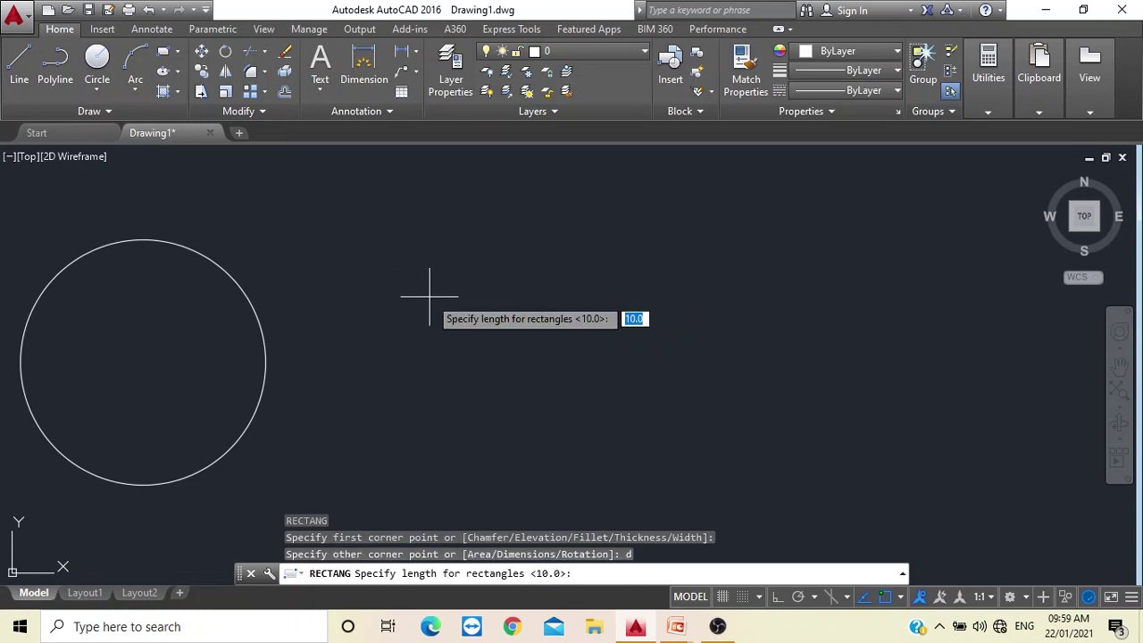
key("Escape")
type("REC")
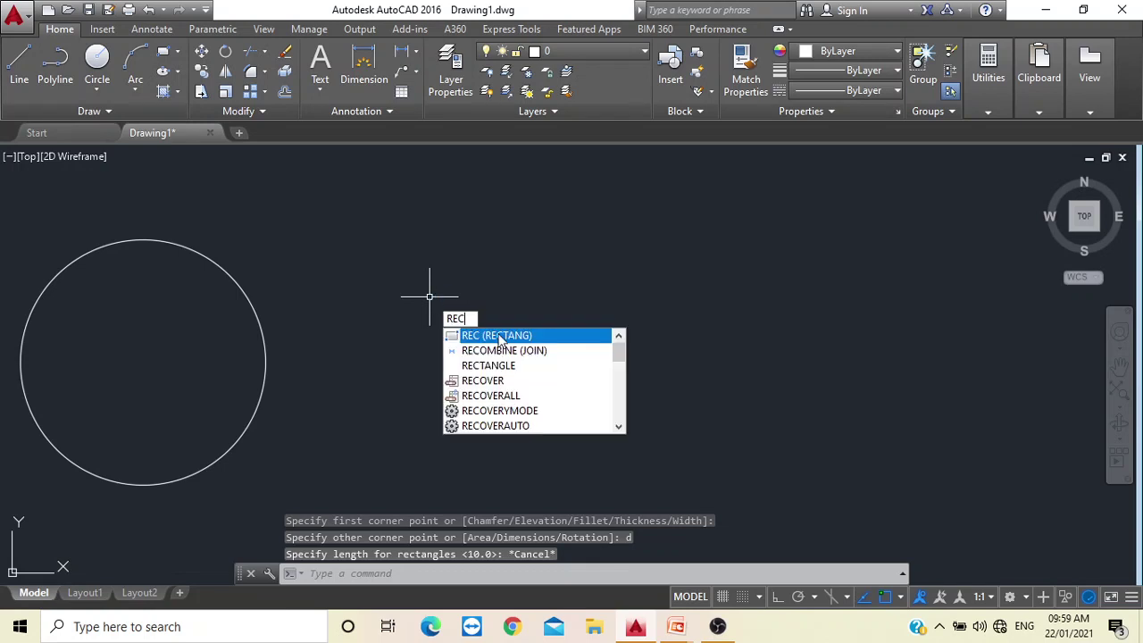
Start a 1000 by 500 rectangle right of the circle, then cancel it before placing.
key("Return")
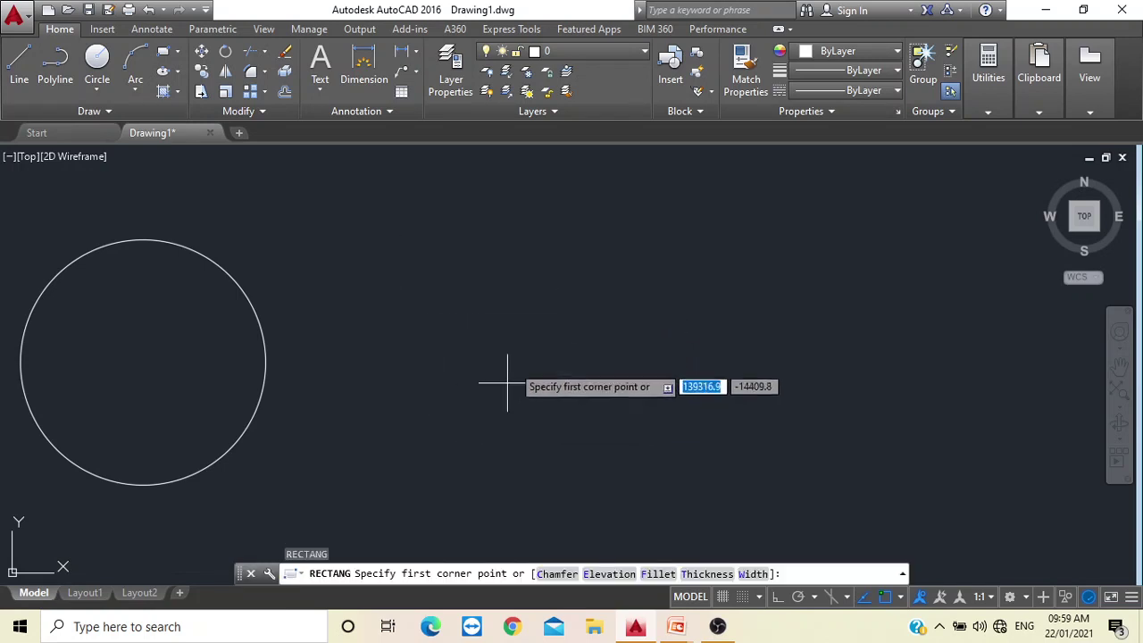
left_click(387, 261)
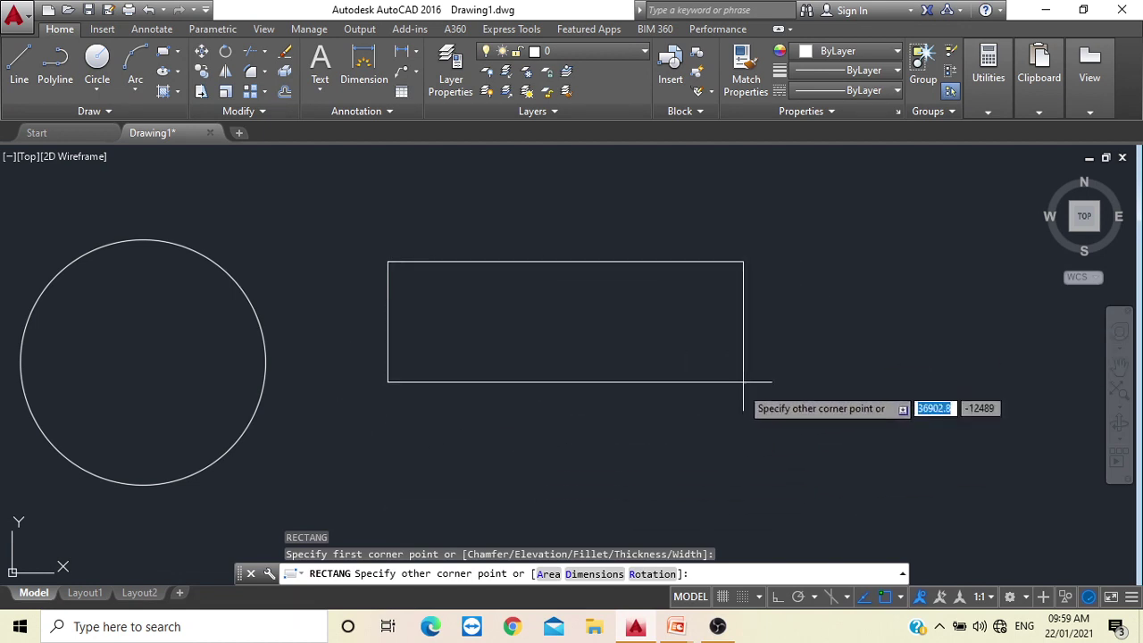
type("d")
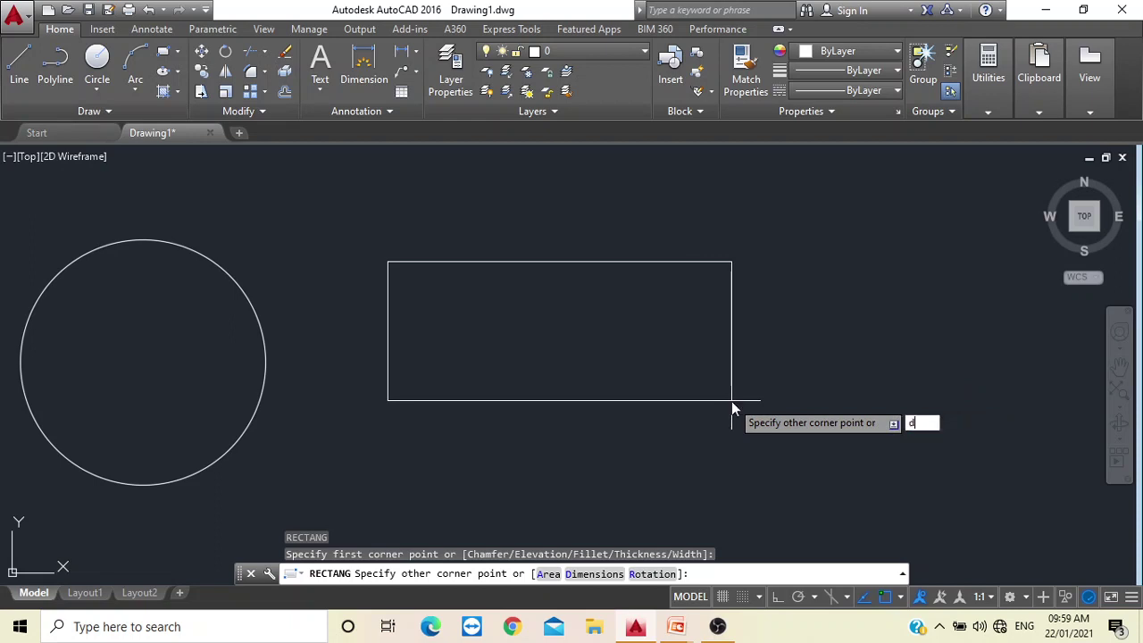
key("Return")
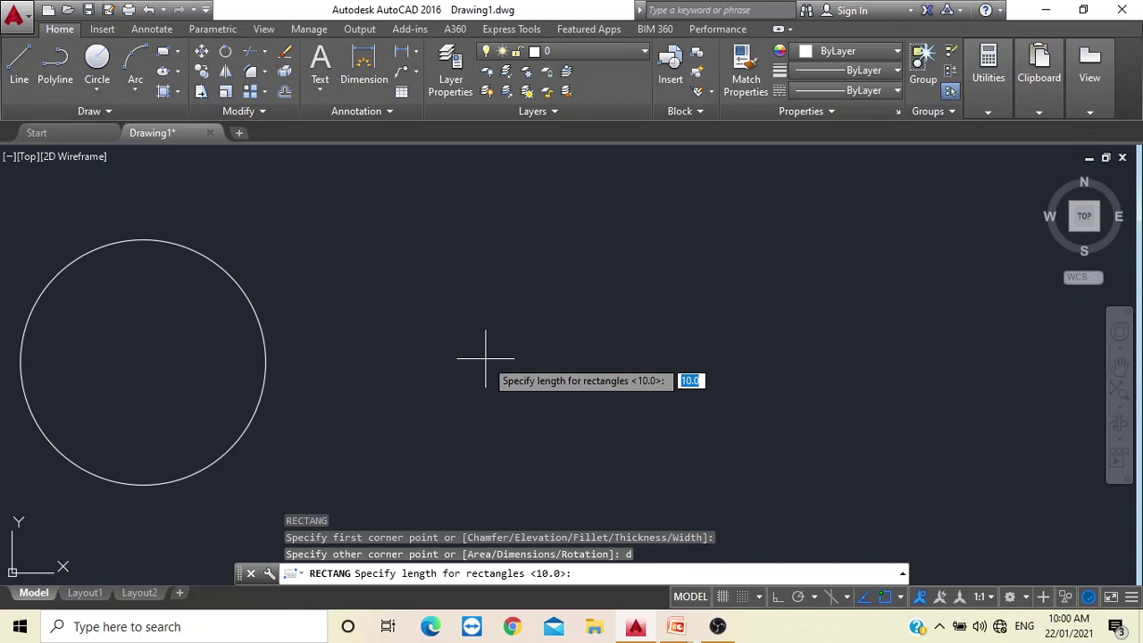
type("1000")
key("Return")
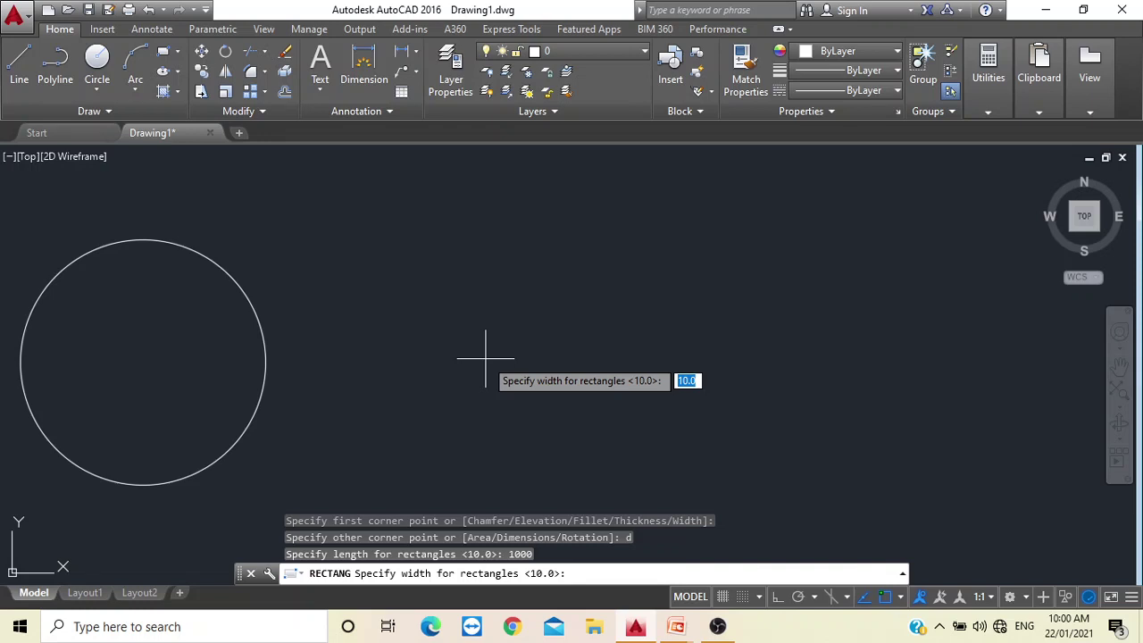
type("500")
key("Return")
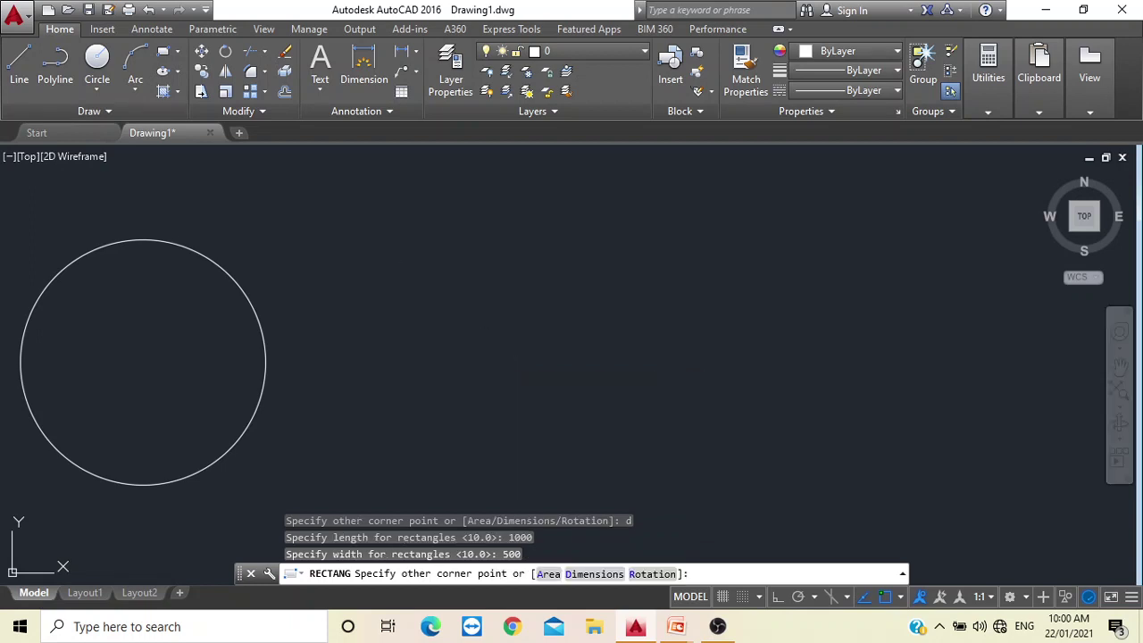
key("Escape")
type("Re")
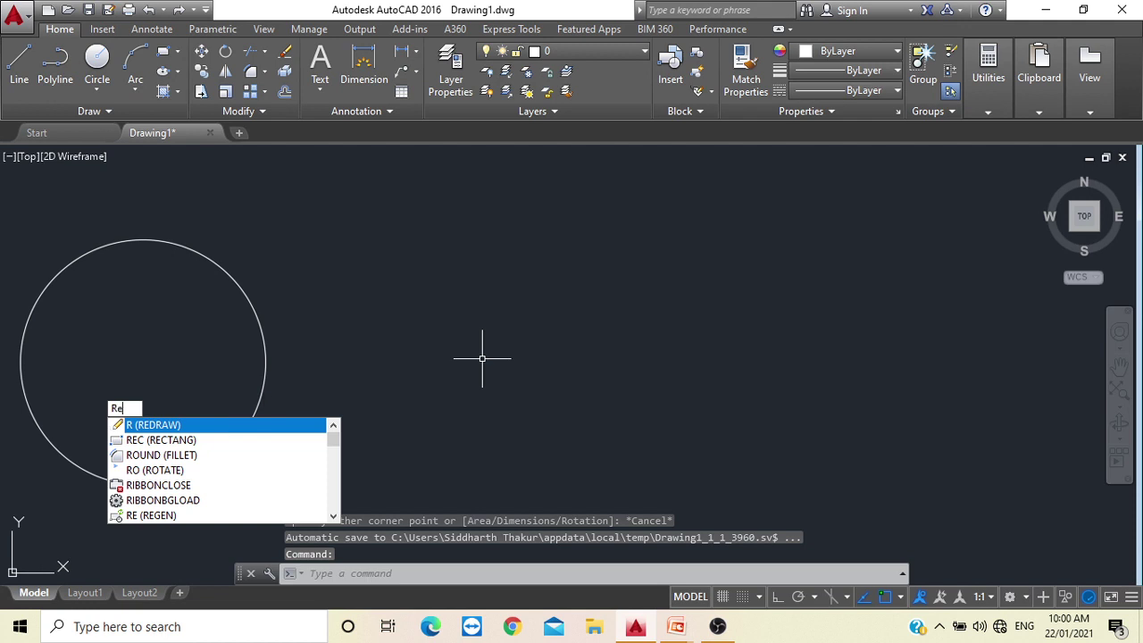
type("c")
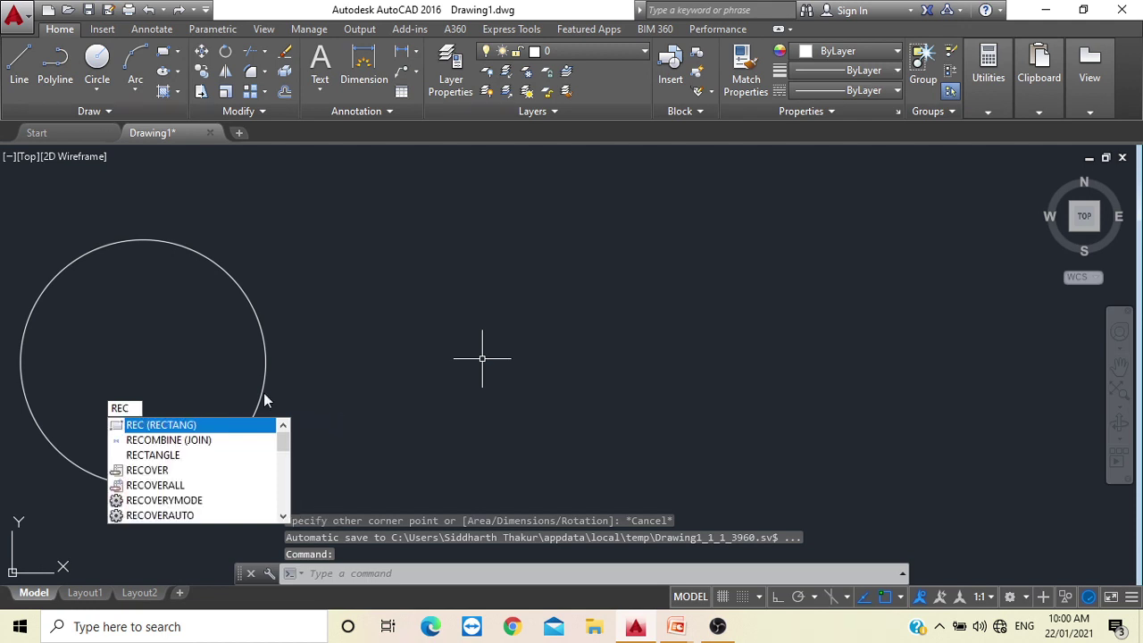
Begin a rectangle right of the circle with length 10000 and width 5000.
left_click(147, 426)
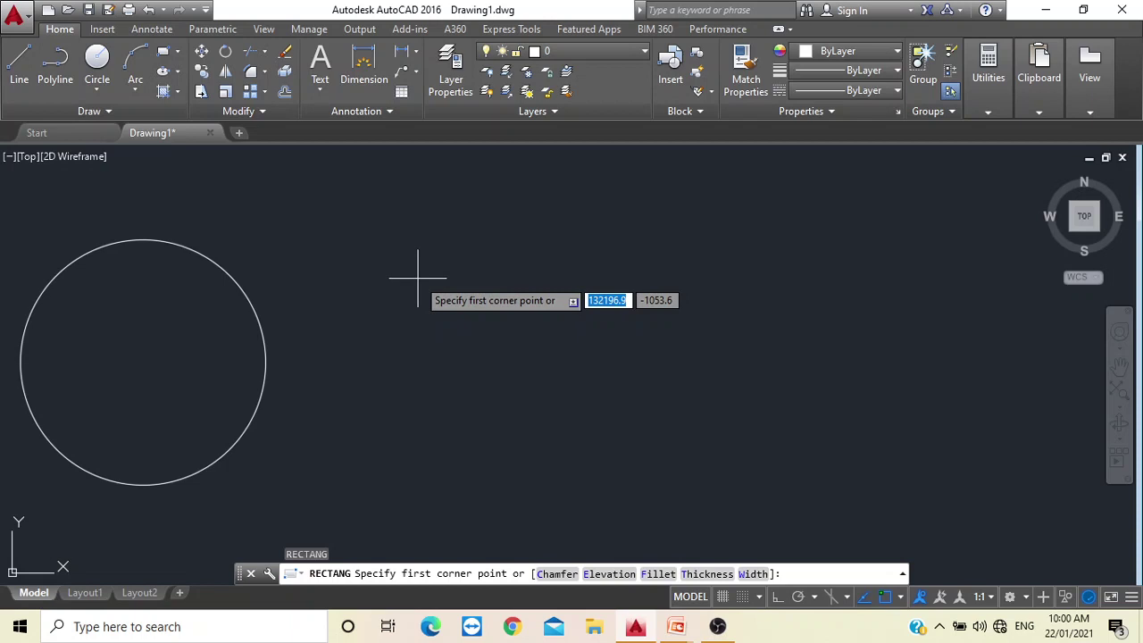
left_click(417, 278)
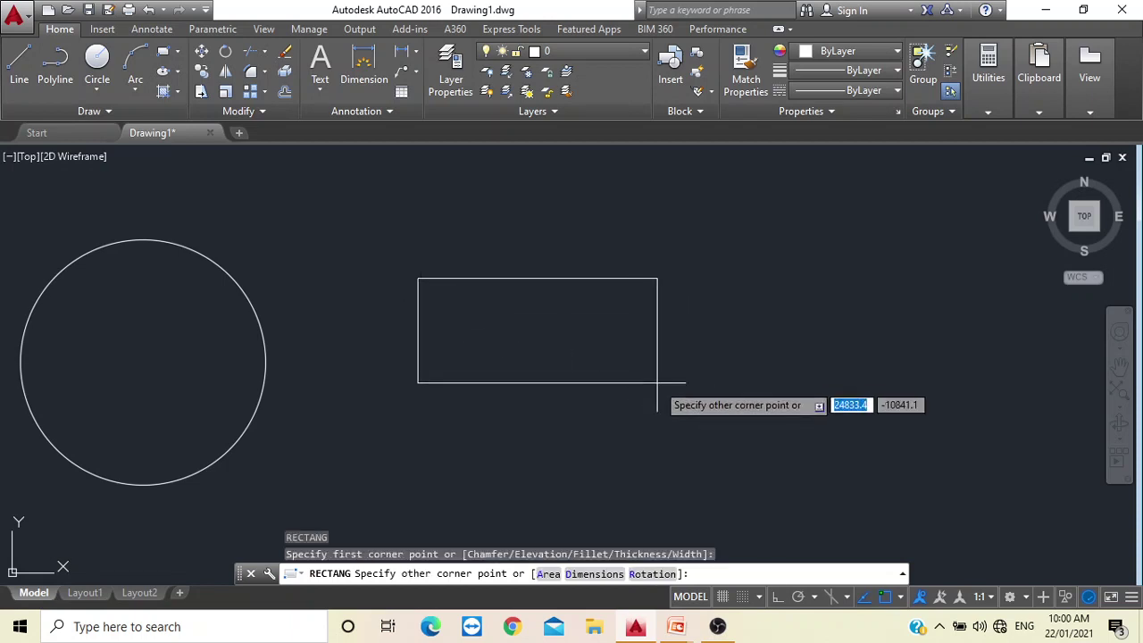
type("d")
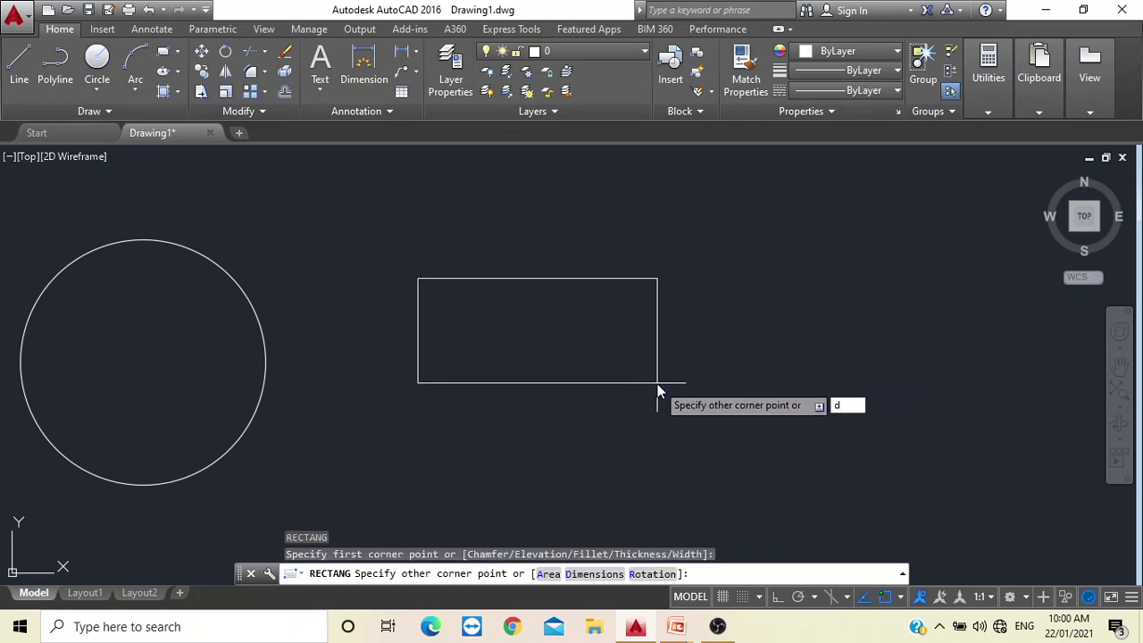
key("Return")
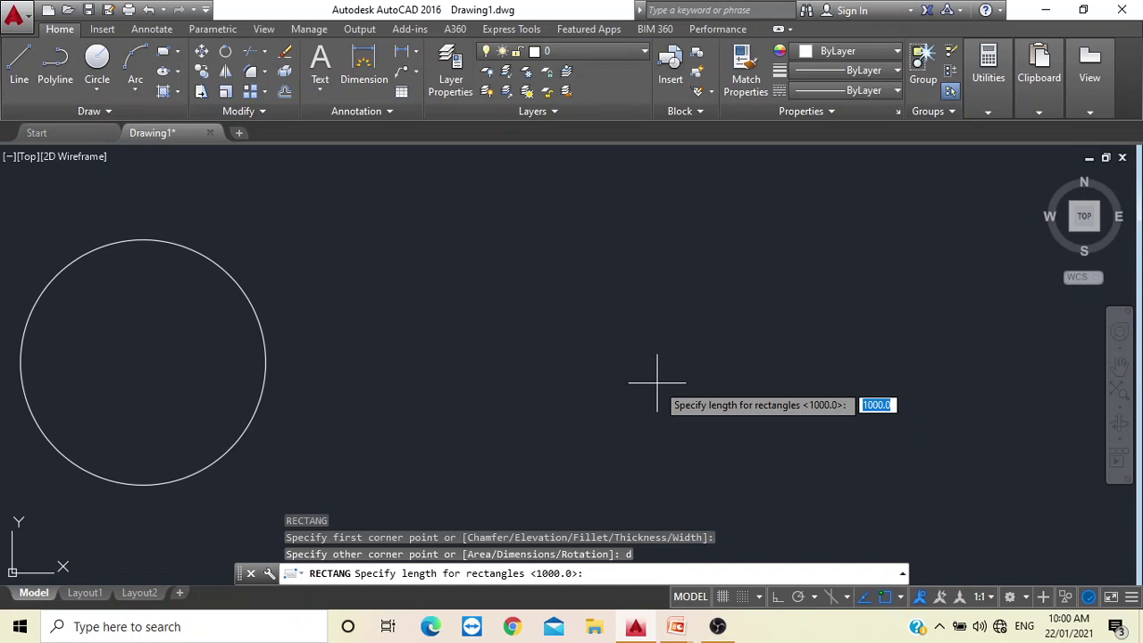
type("10000")
key("Return")
type("5000")
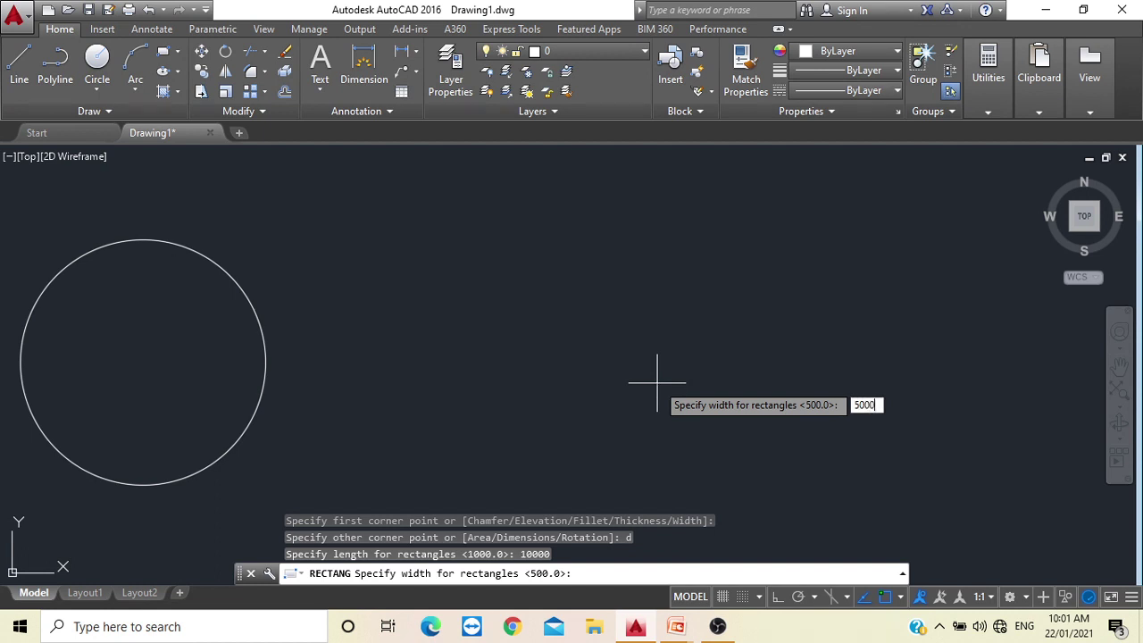
key("Return")
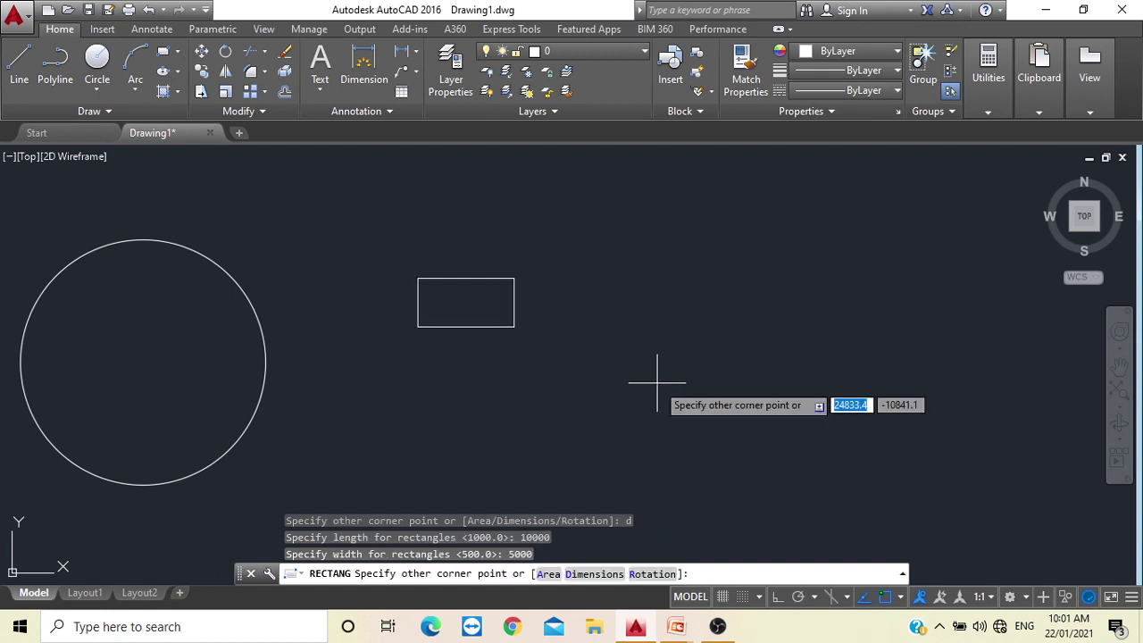
Place the 10000 × 5000 rectangle to the right of the circle, completing it.
left_click(578, 374)
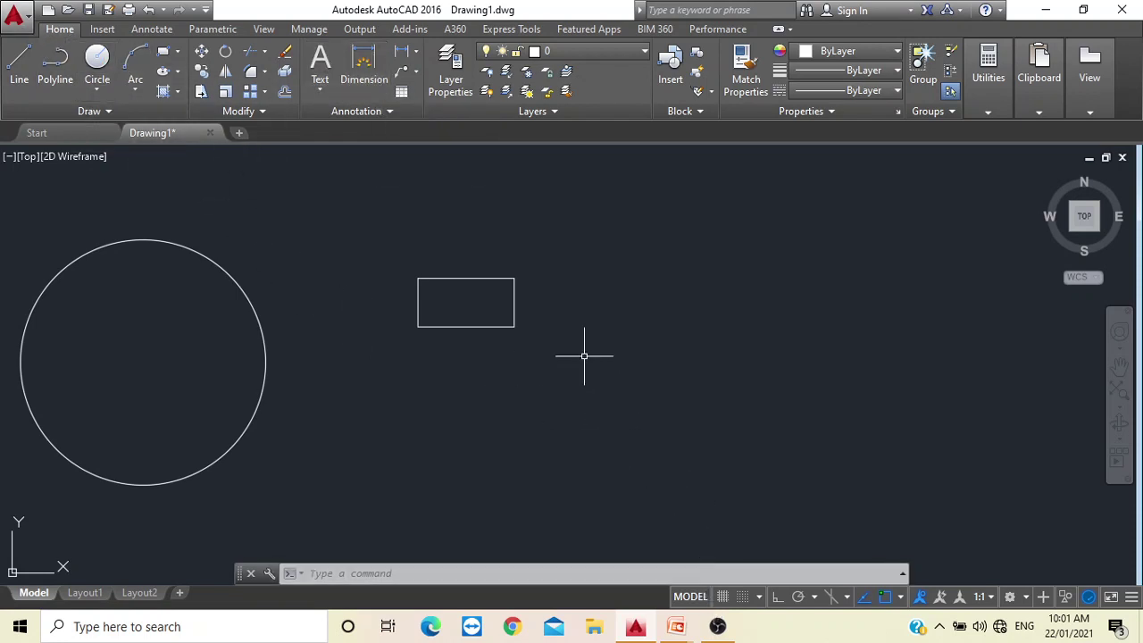
mouse_move(680, 629)
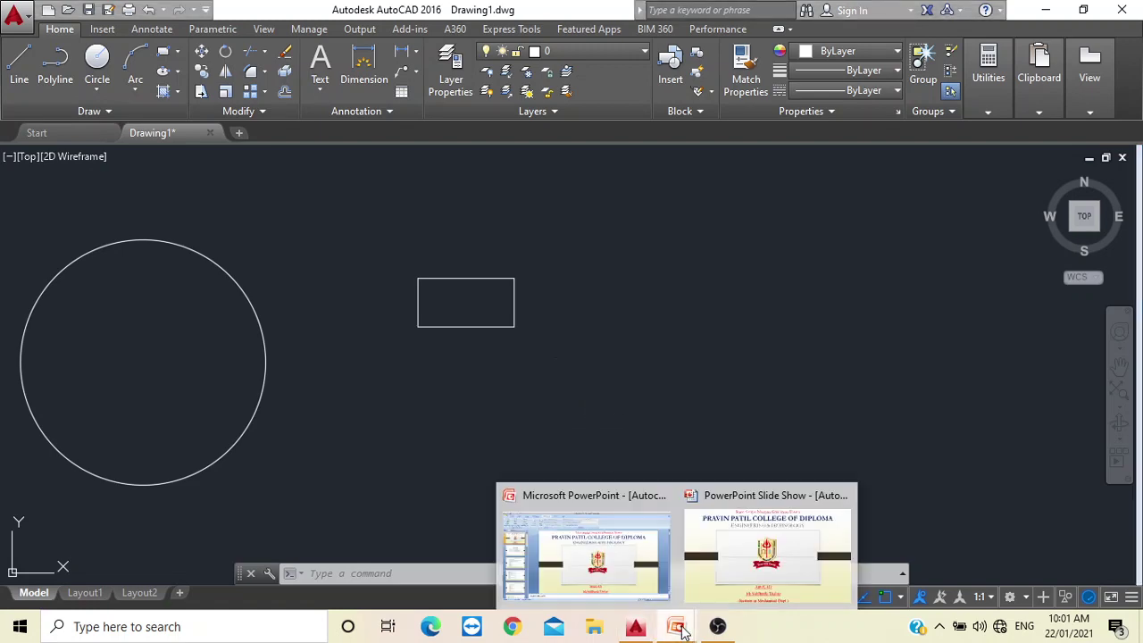